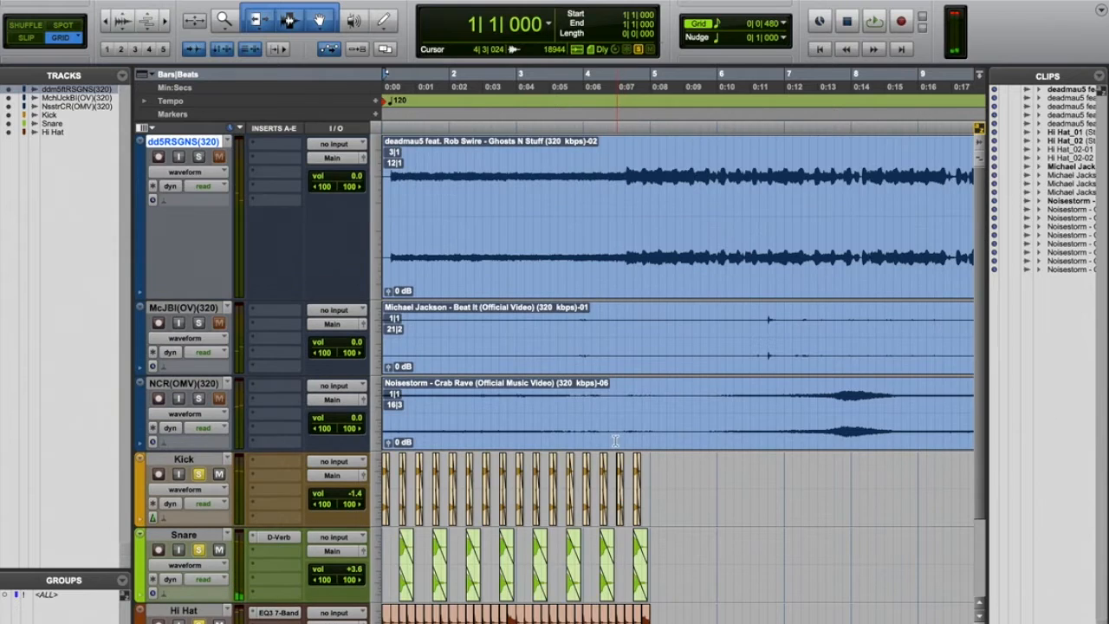
# Step: Play the existing drum loop on the Kick, Snare and Hi Hat tracks from bar 1, with playback stopped again after listening
pyautogui.scroll(-3, 492, 451)
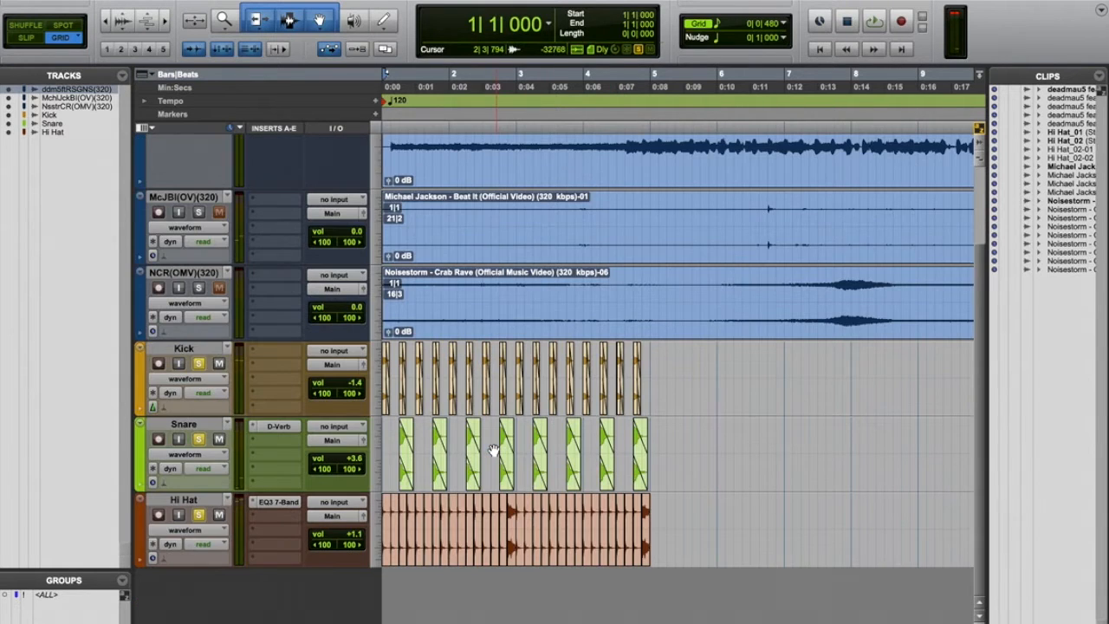
pyautogui.click(901, 23)
pyautogui.press('space')
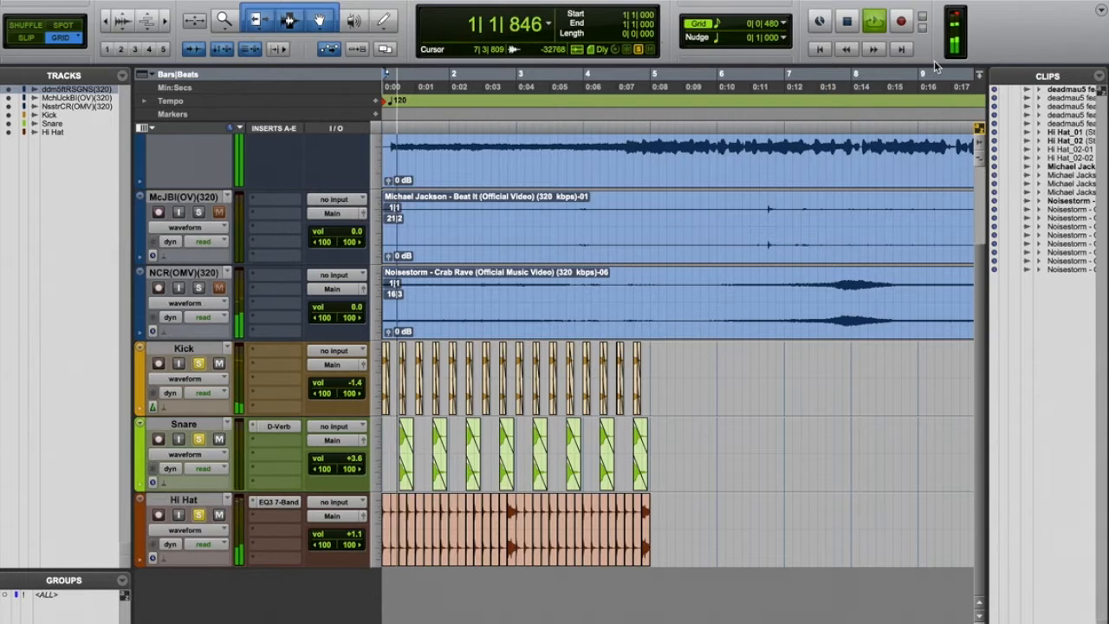
pyautogui.press('space')
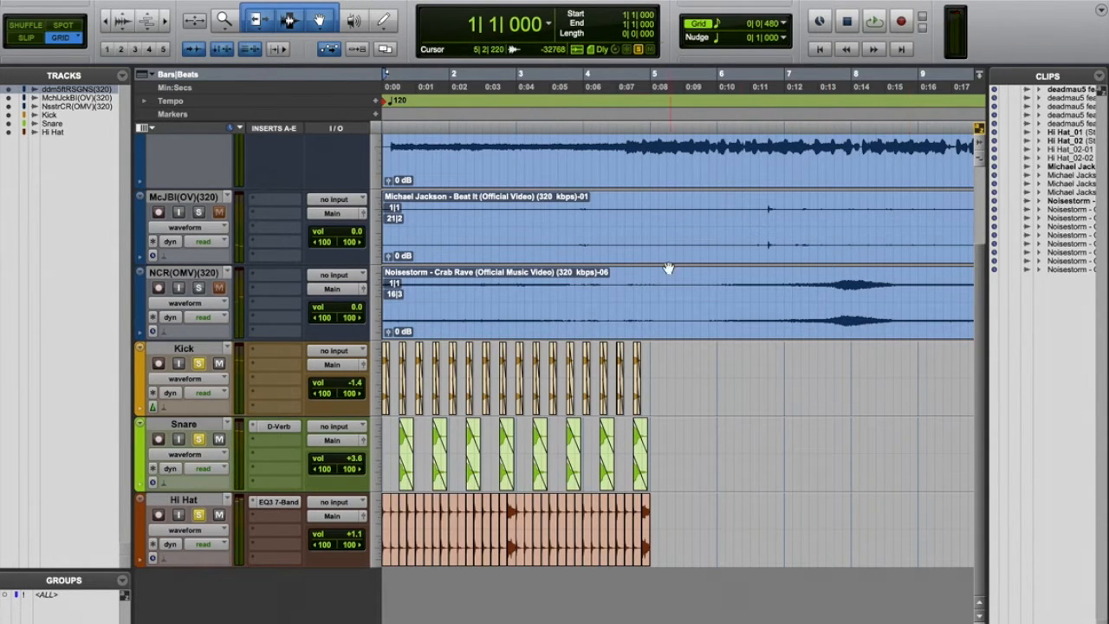
# Step: Create one new stereo Master Fader track with its timebase in samples
pyautogui.click(213, 1)
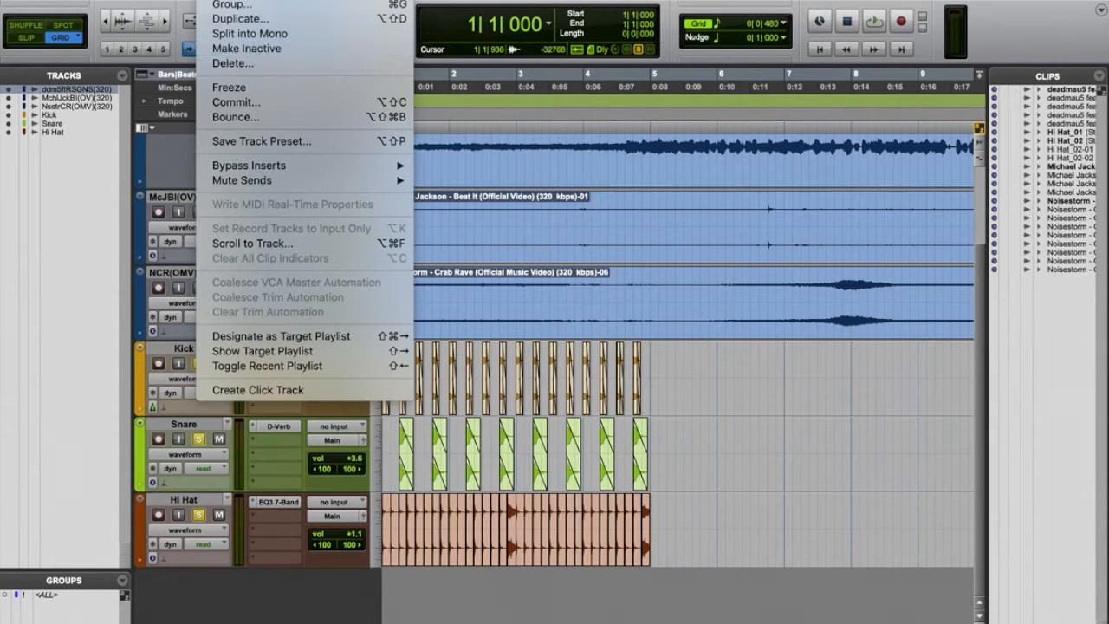
pyautogui.click(229, 1)
pyautogui.click(414, 219)
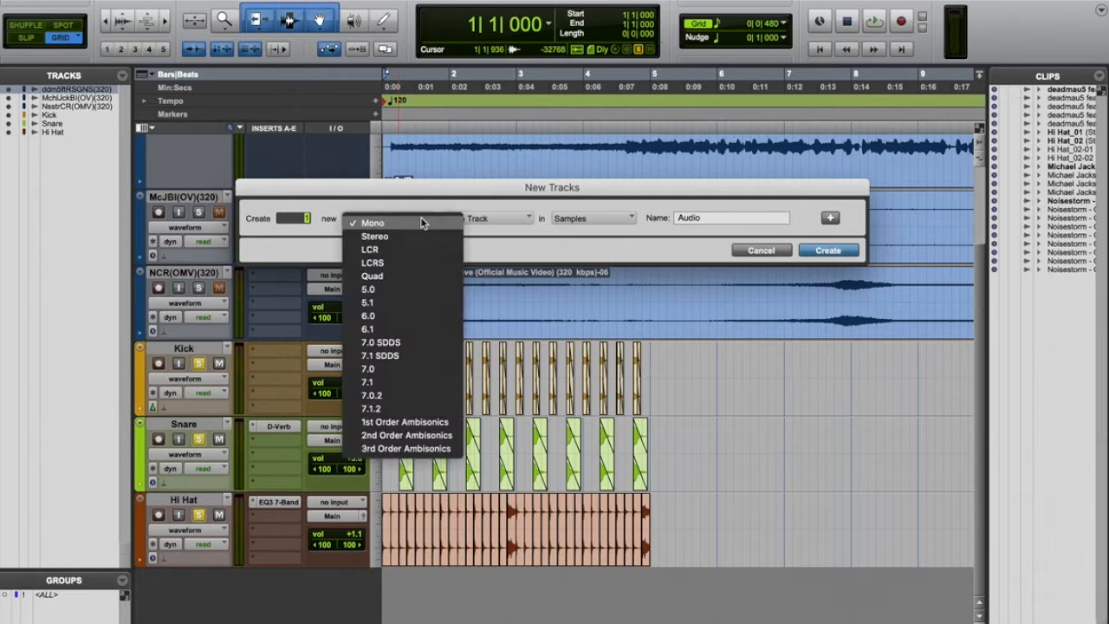
pyautogui.click(399, 238)
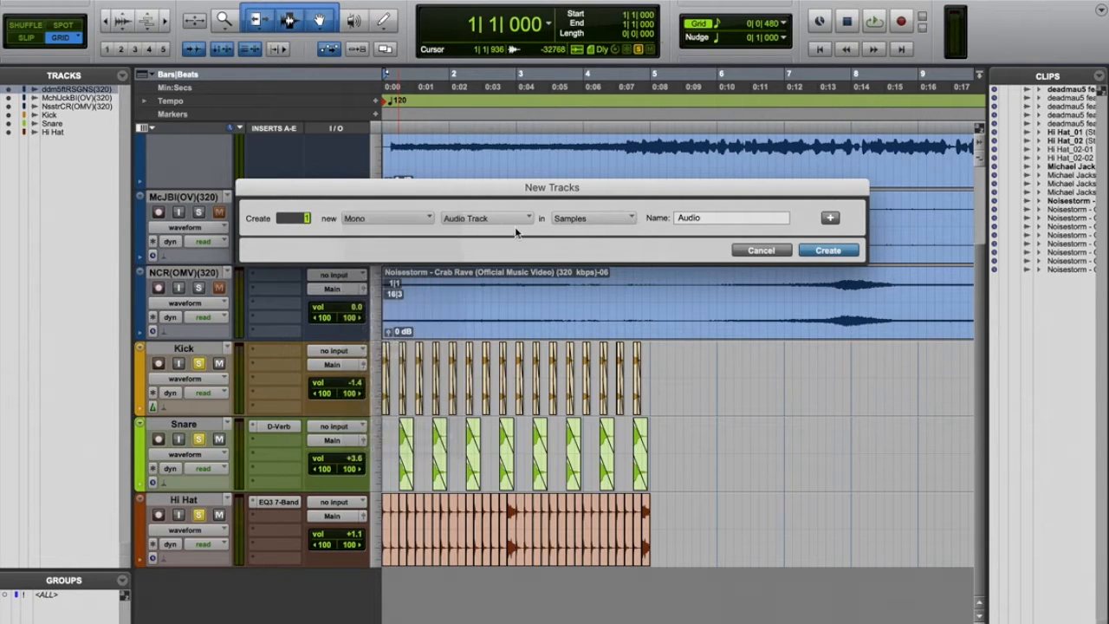
pyautogui.click(500, 217)
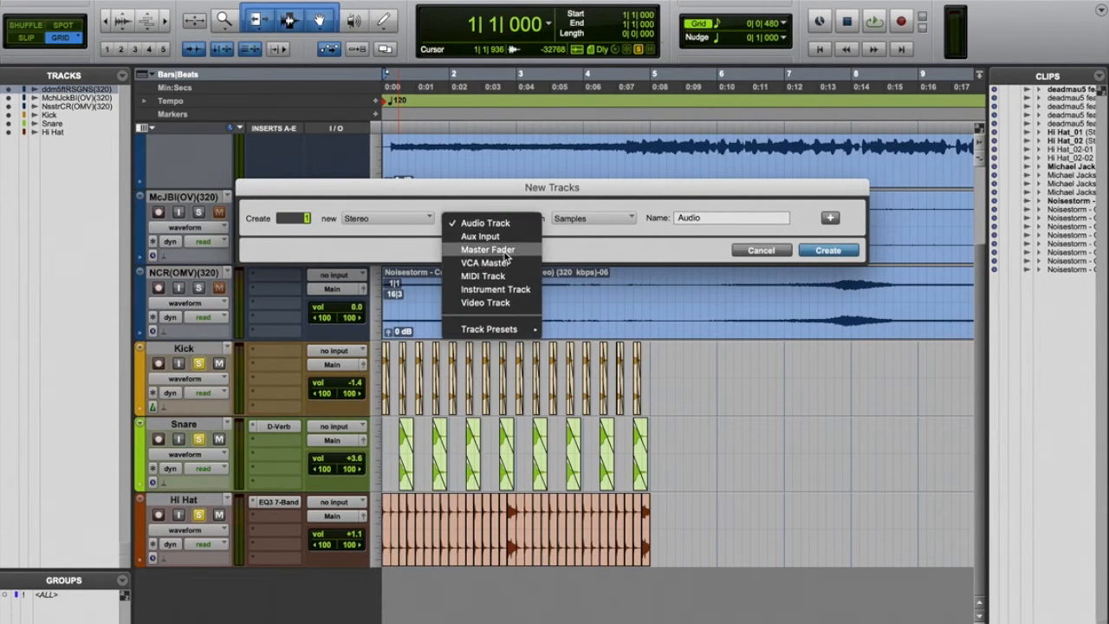
pyautogui.click(488, 249)
pyautogui.click(600, 216)
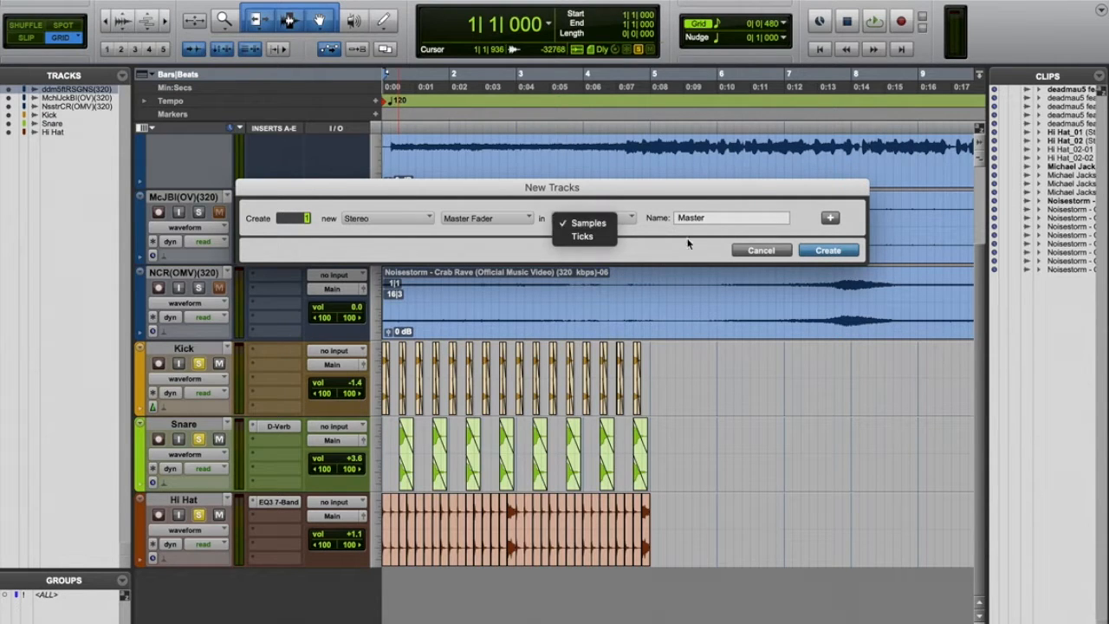
pyautogui.click(600, 226)
pyautogui.click(823, 250)
# Step: Move the Master 1 track below the Hi Hat track and reduce the height of all tracks
pyautogui.scroll(-4, 347, 506)
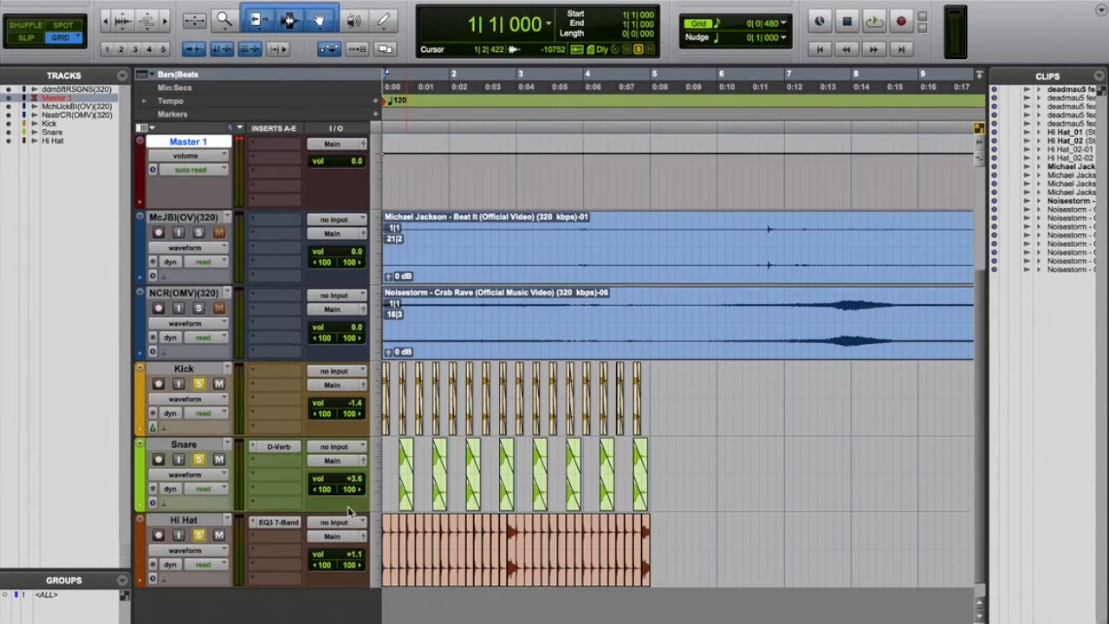
pyautogui.scroll(10, 189, 224)
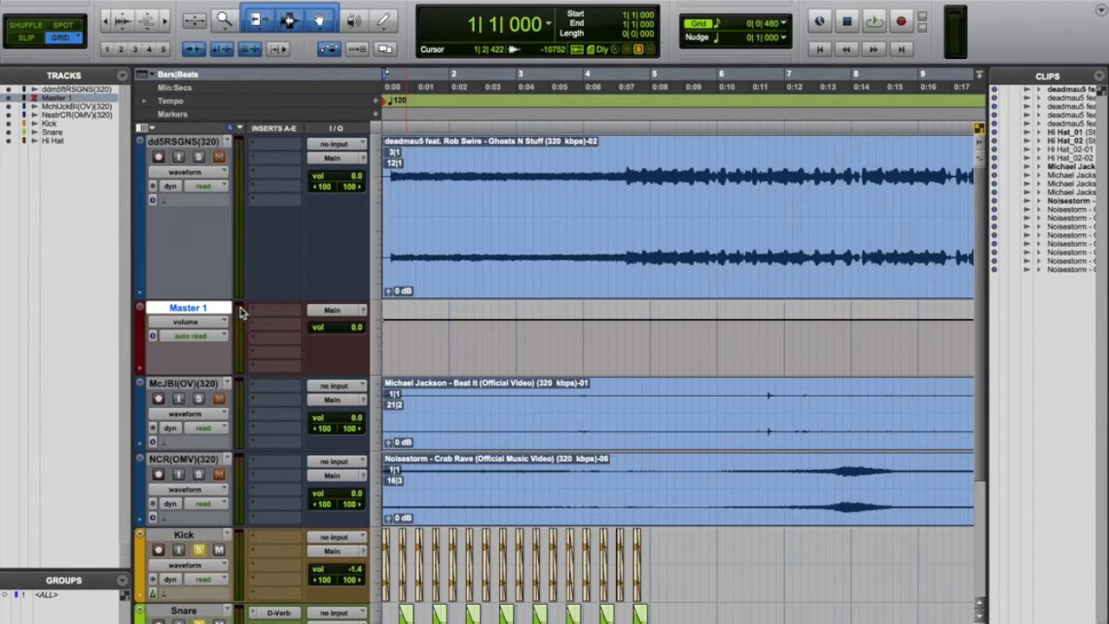
pyautogui.moveTo(204, 310); pyautogui.dragTo(206, 559)
pyautogui.press('ctrl+alt+super+Down')
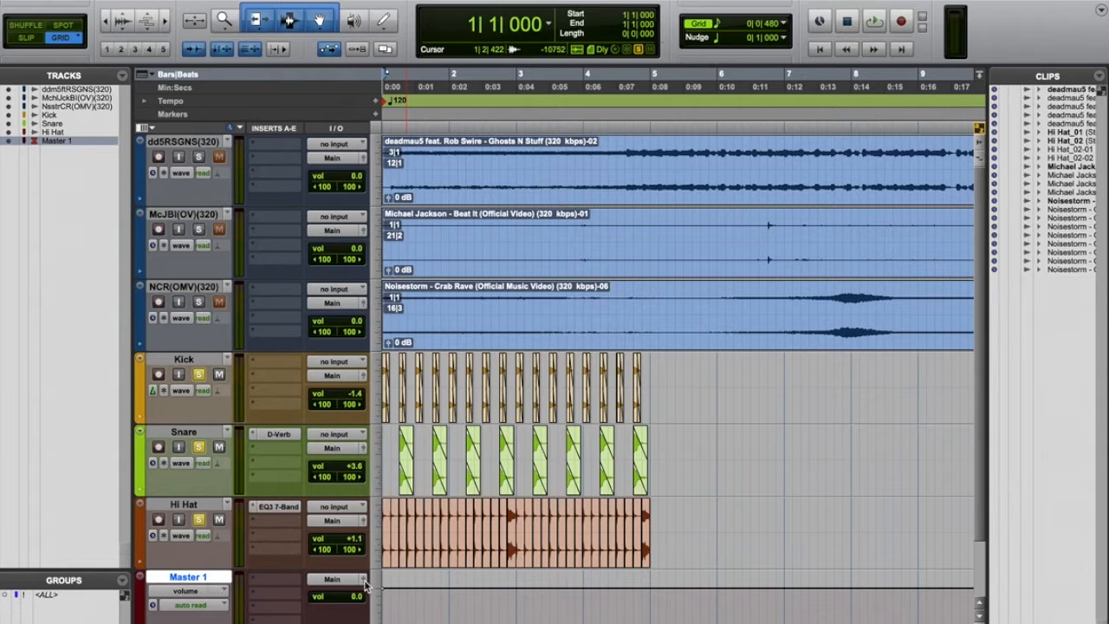
# Step: Lower the Master 1 fader to -2.7 dB in the Mix window, with the session playing, and return to the Edit window
pyautogui.press('super+equal')
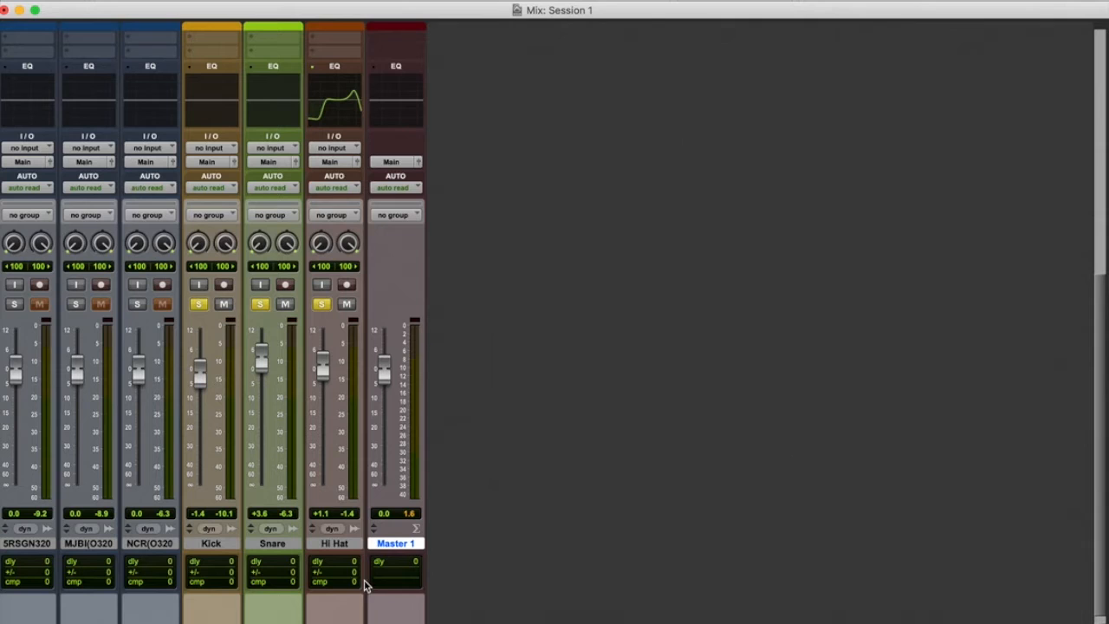
pyautogui.scroll(-1, 396, 231)
pyautogui.scroll(10, 396, 230)
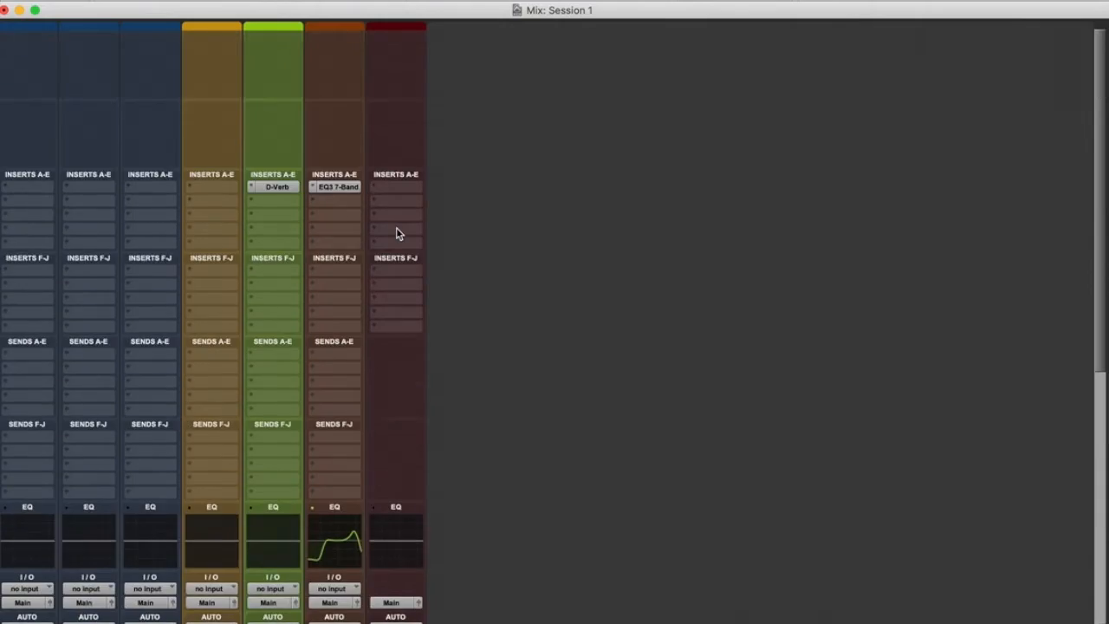
pyautogui.scroll(-10, 396, 230)
pyautogui.moveTo(385, 362)
pyautogui.mouseDown()
pyautogui.moveTo(385, 405)
pyautogui.moveTo(385, 371)
pyautogui.mouseUp()
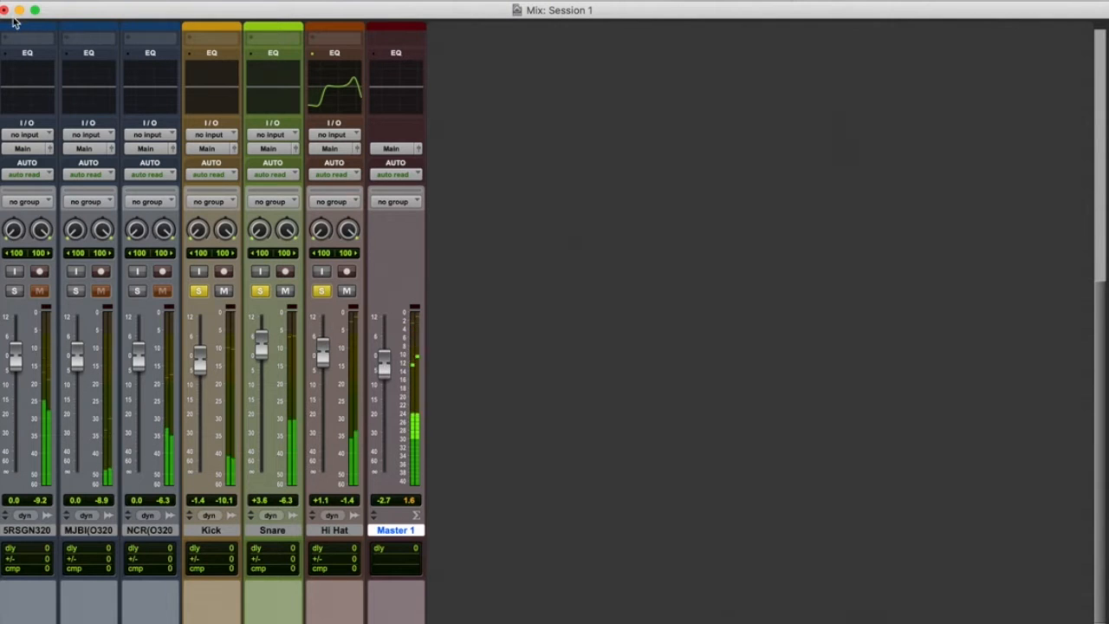
pyautogui.press('super+equal')
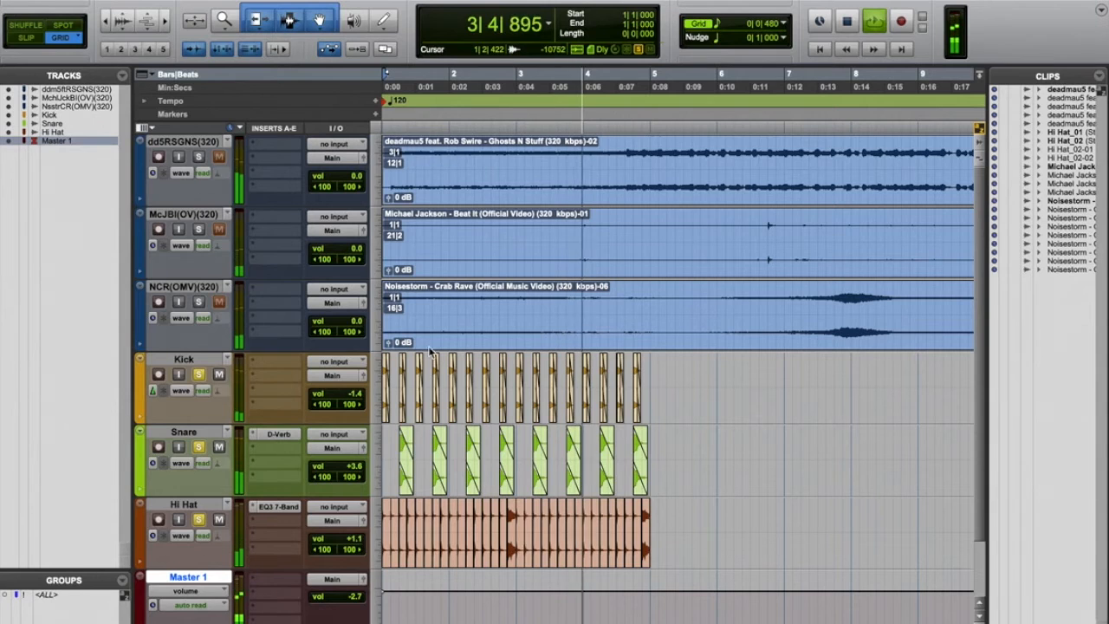
# Step: View the Master 1 fader in its floating output window and stop playback
pyautogui.click(363, 579)
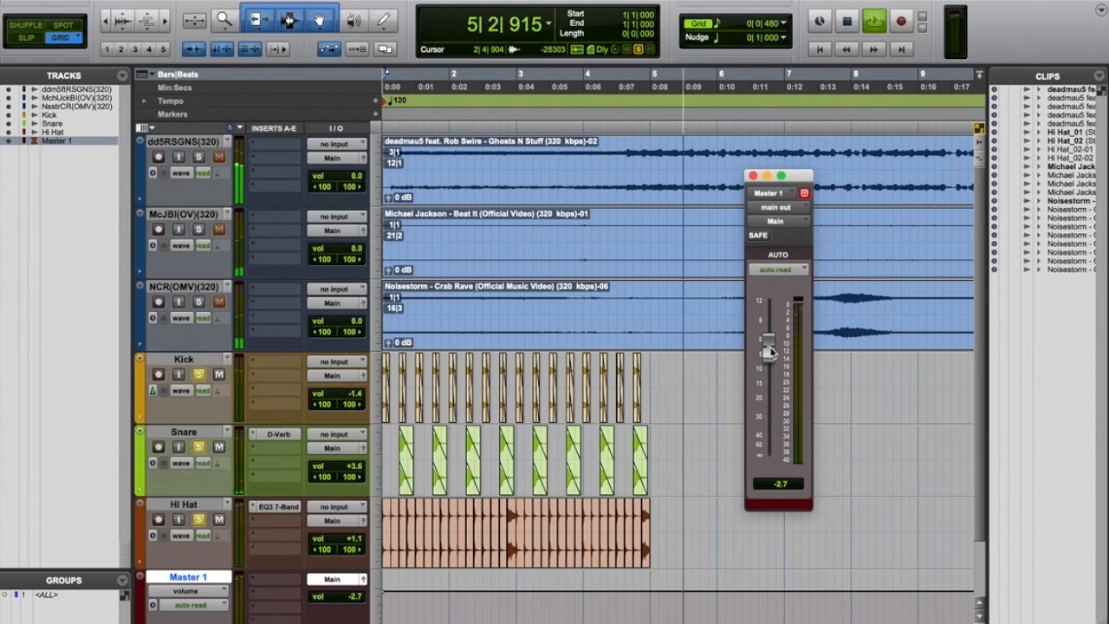
pyautogui.click(751, 178)
pyautogui.press('space')
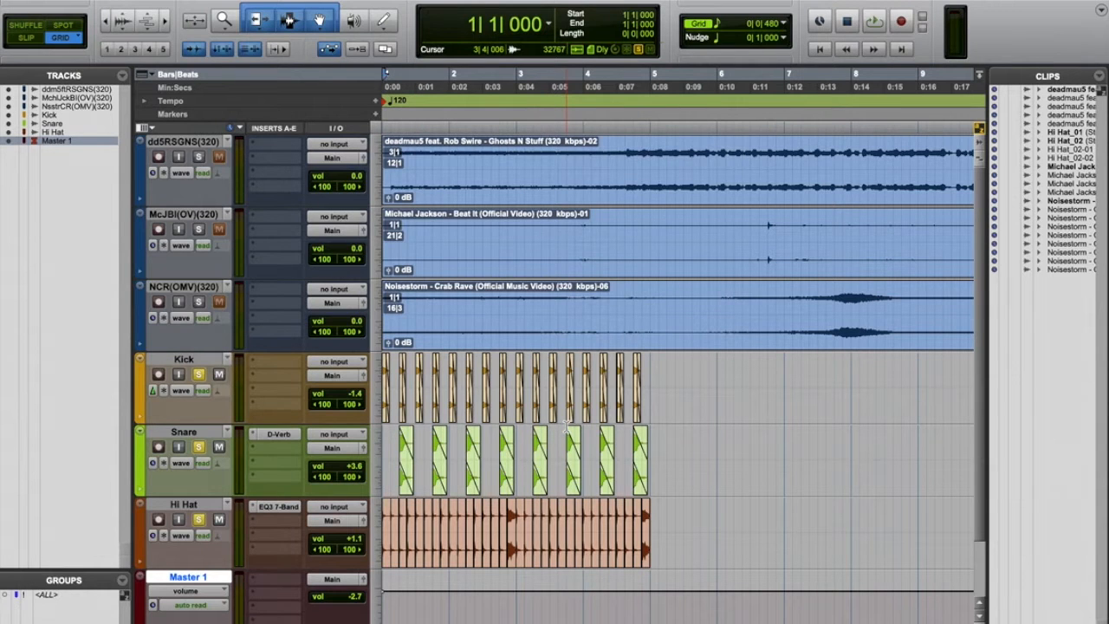
pyautogui.scroll(-2, 566, 427)
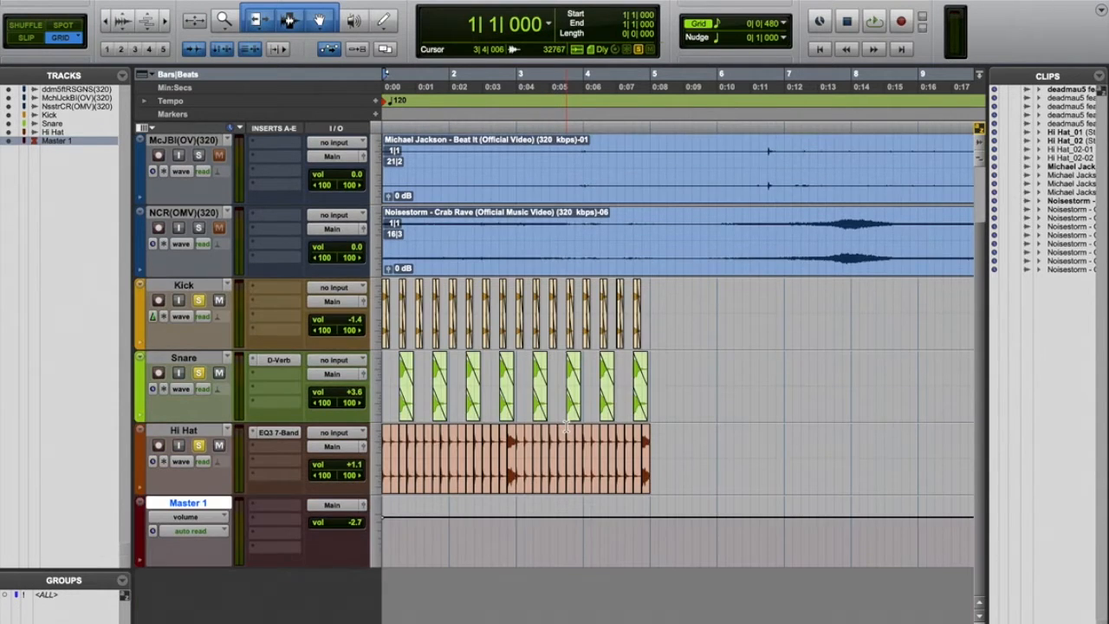
pyautogui.scroll(2, 566, 426)
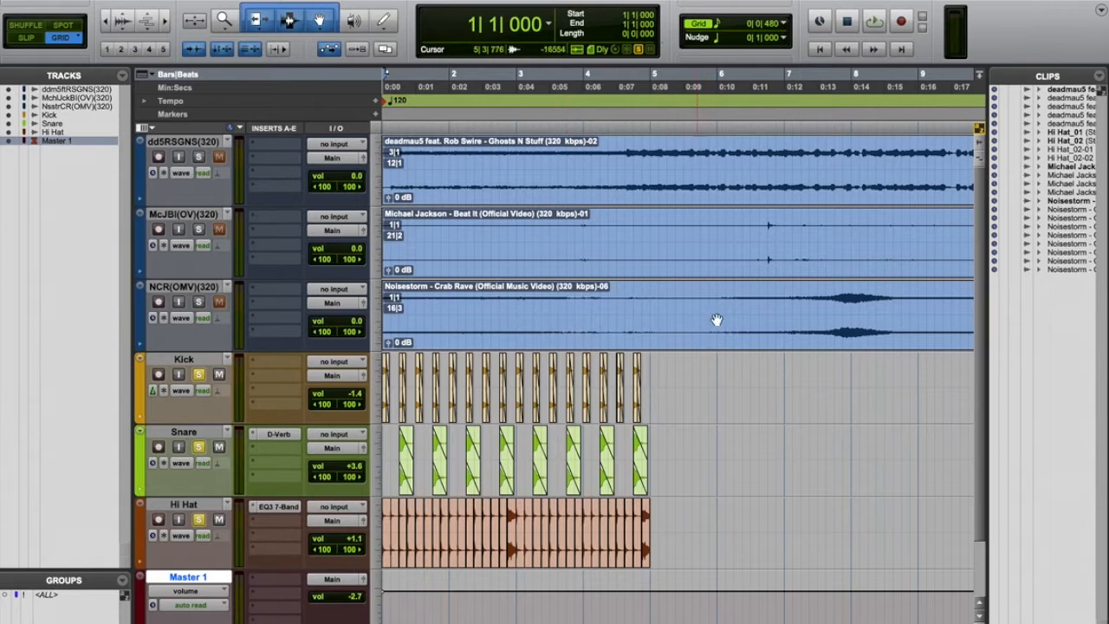
# Step: Solo the dd5RSGNS(320) track and audition it from bar 5 and from bar 6
pyautogui.click(198, 157)
pyautogui.click(647, 152)
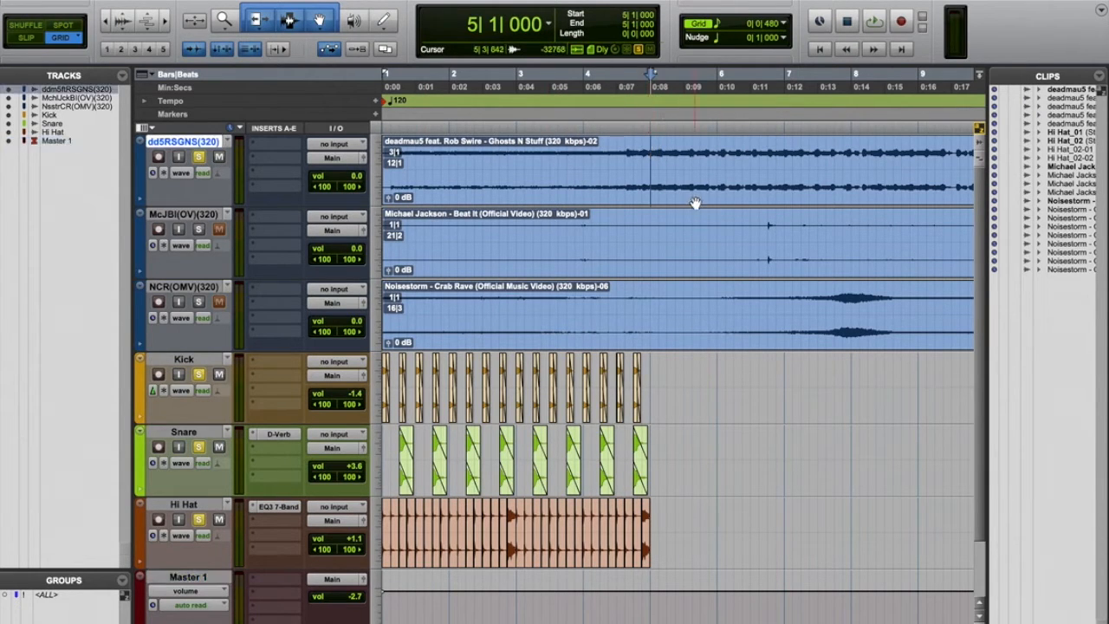
pyautogui.press('space')
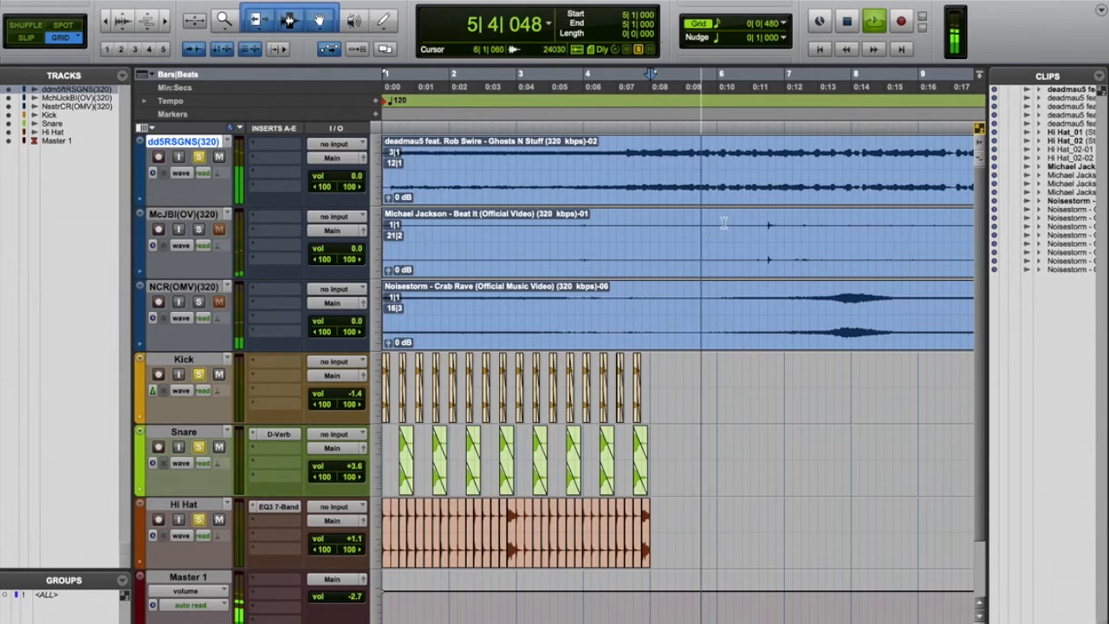
pyautogui.press('space')
pyautogui.click(718, 147)
pyautogui.press('space')
pyautogui.press('space')
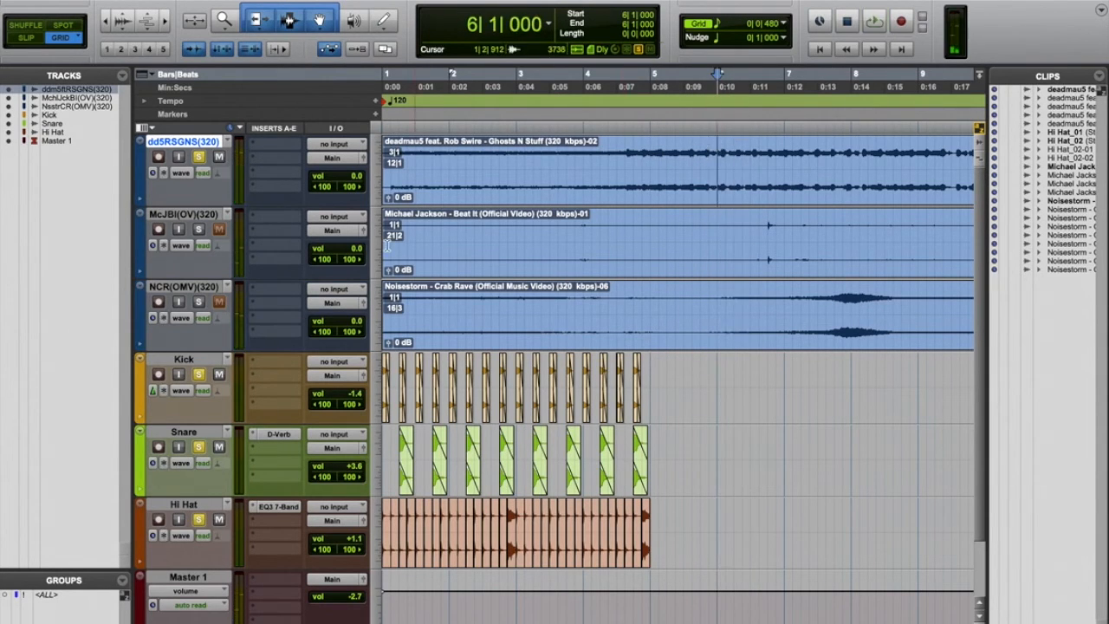
# Step: Enlarge the dd5RSGNS(320) track, magnify the waveform around bar 6 and audition the passage
pyautogui.moveTo(378, 215); pyautogui.dragTo(377, 327)
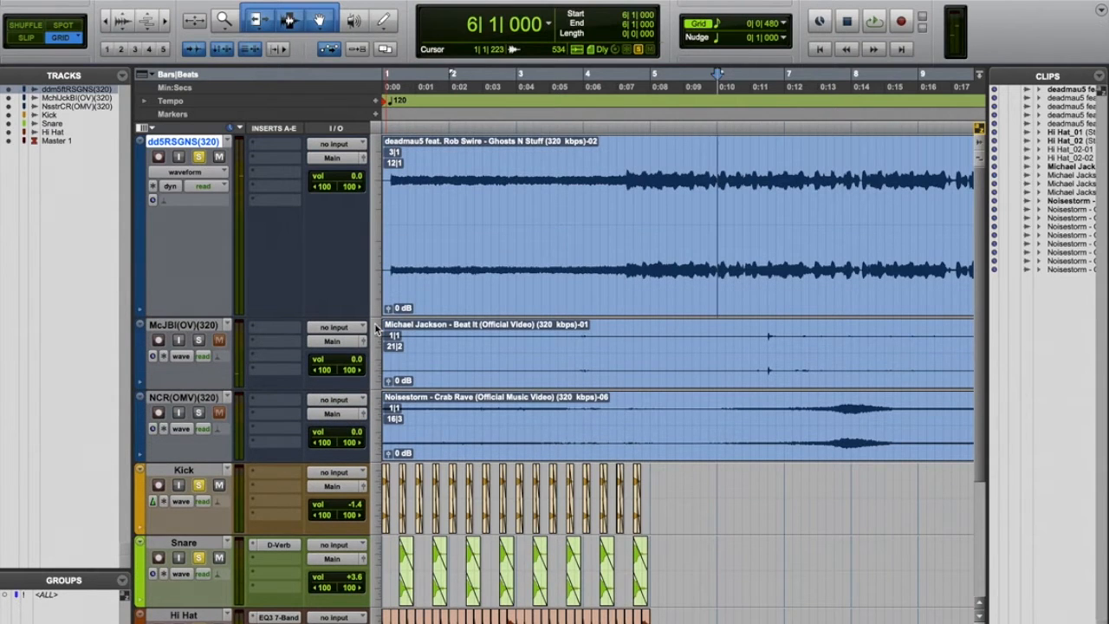
pyautogui.press('super+bracketright')
pyautogui.press('super+bracketright')
pyautogui.press('space')
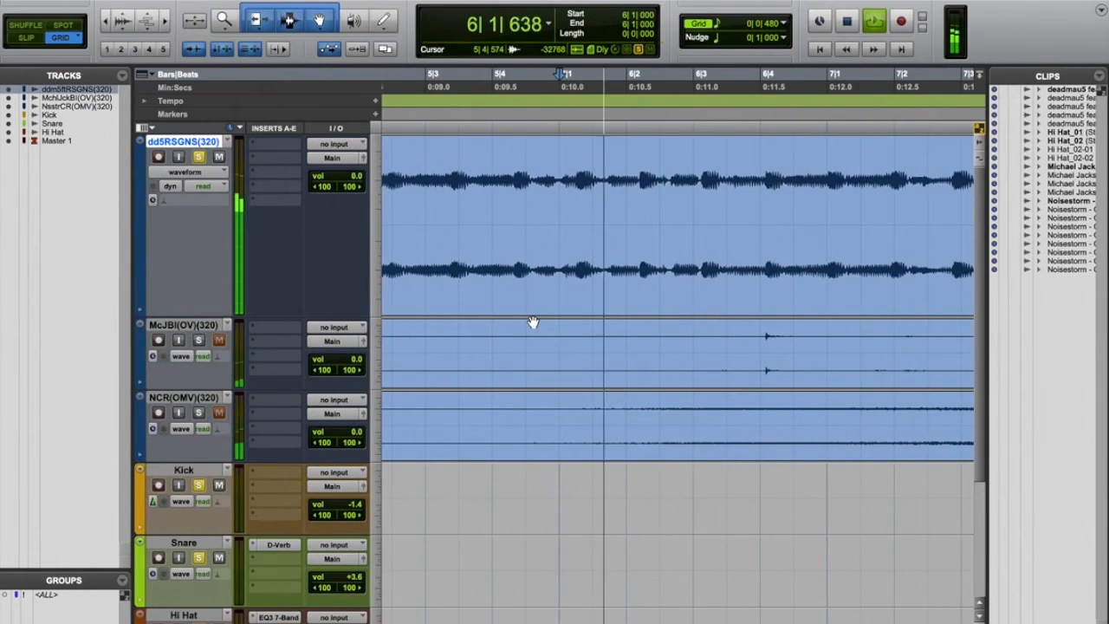
pyautogui.press('space')
# Step: Separate a short piece of the Ghosts N Stuff clip at the transients 6|1|705 and 6|2|204
pyautogui.click(600, 181)
pyautogui.press('Tab')
pyautogui.press('space')
pyautogui.press('space')
pyautogui.press('space')
pyautogui.press('space')
pyautogui.press('super+e')
pyautogui.press('Tab')
pyautogui.press('super+e')
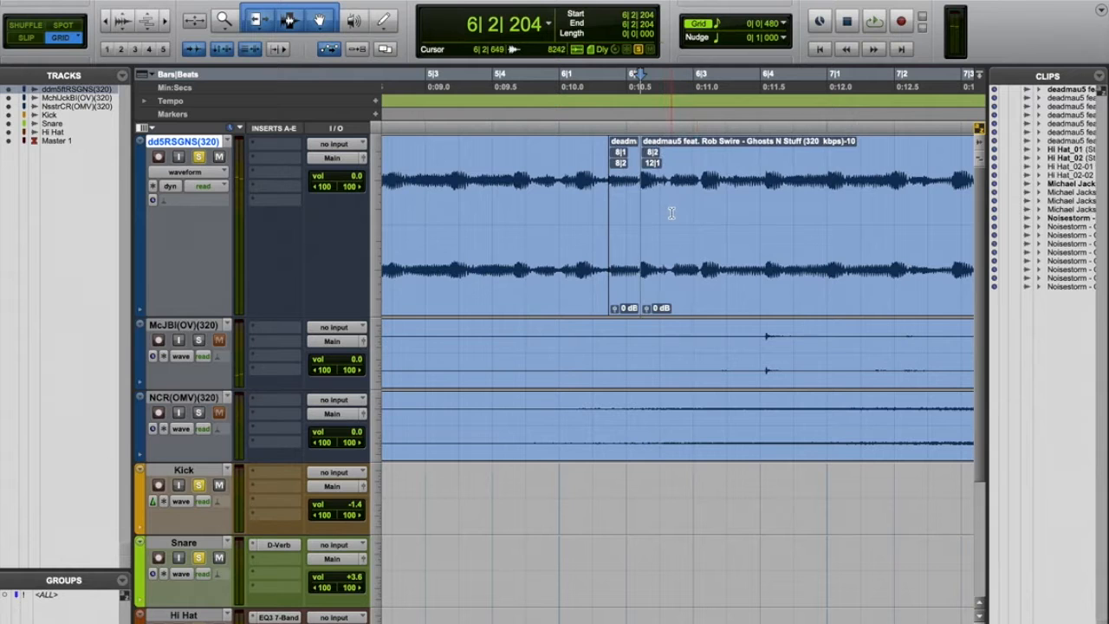
# Step: Select the short separated clip in bar 6 and shrink the dd5RSGNS(320) track to the height of the others
pyautogui.click(619, 245)
pyautogui.press('r')
pyautogui.press('r')
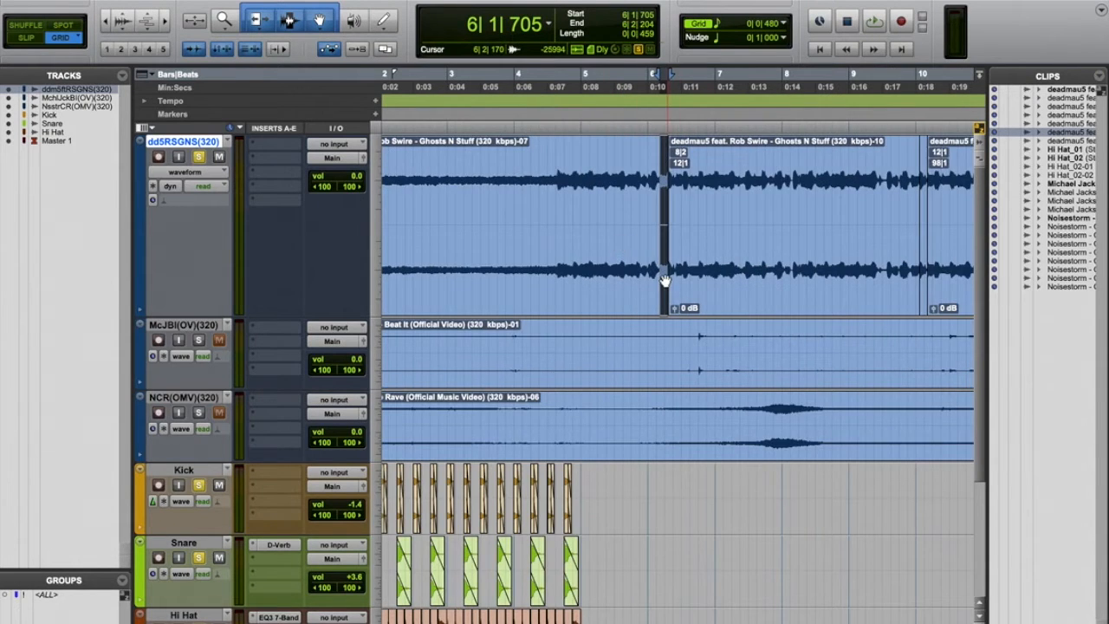
pyautogui.scroll(-3, 665, 281)
pyautogui.hscroll(-2, 665, 281)
pyautogui.scroll(3, 664, 282)
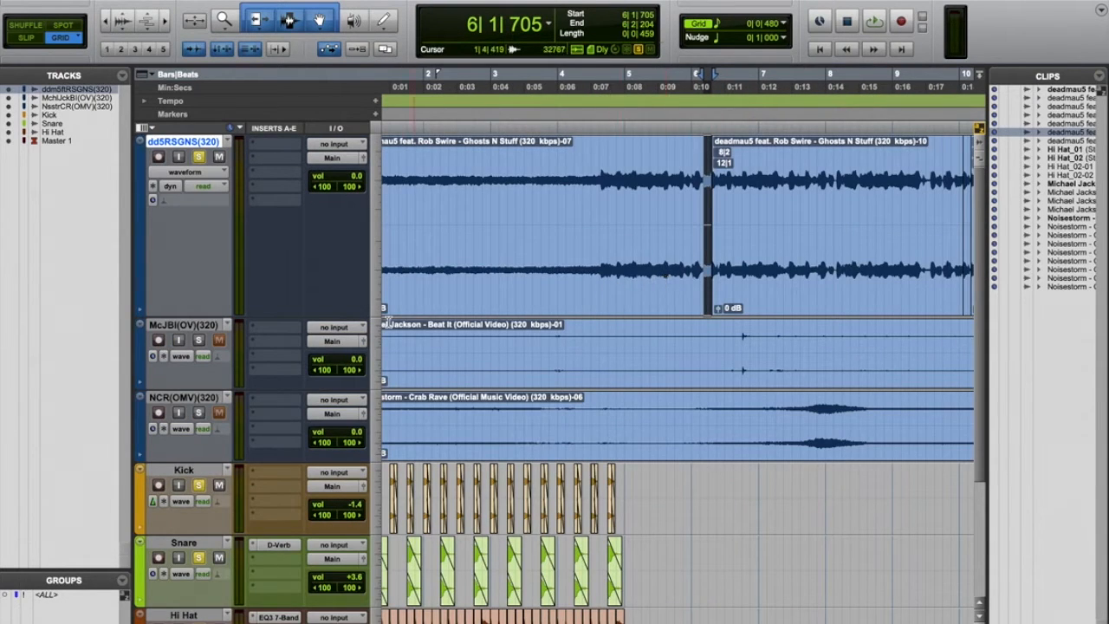
pyautogui.hotkey('ctrl', 'Down')
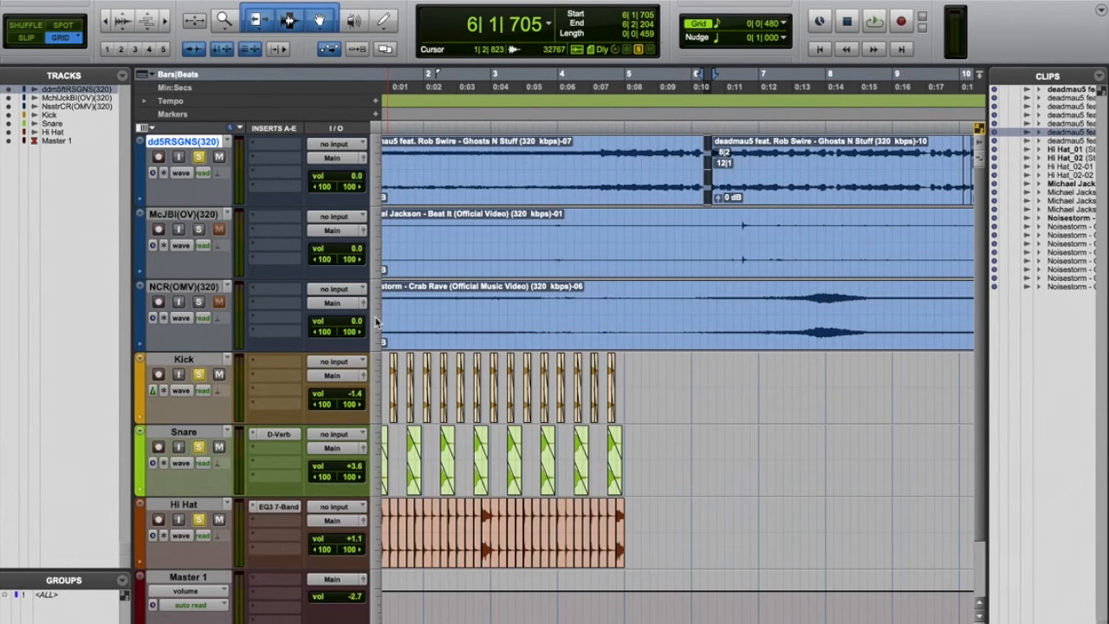
pyautogui.scroll(-3, 352, 370)
pyautogui.scroll(3, 352, 370)
# Step: Create a new stereo audio track named Sample
pyautogui.click(214, 0)
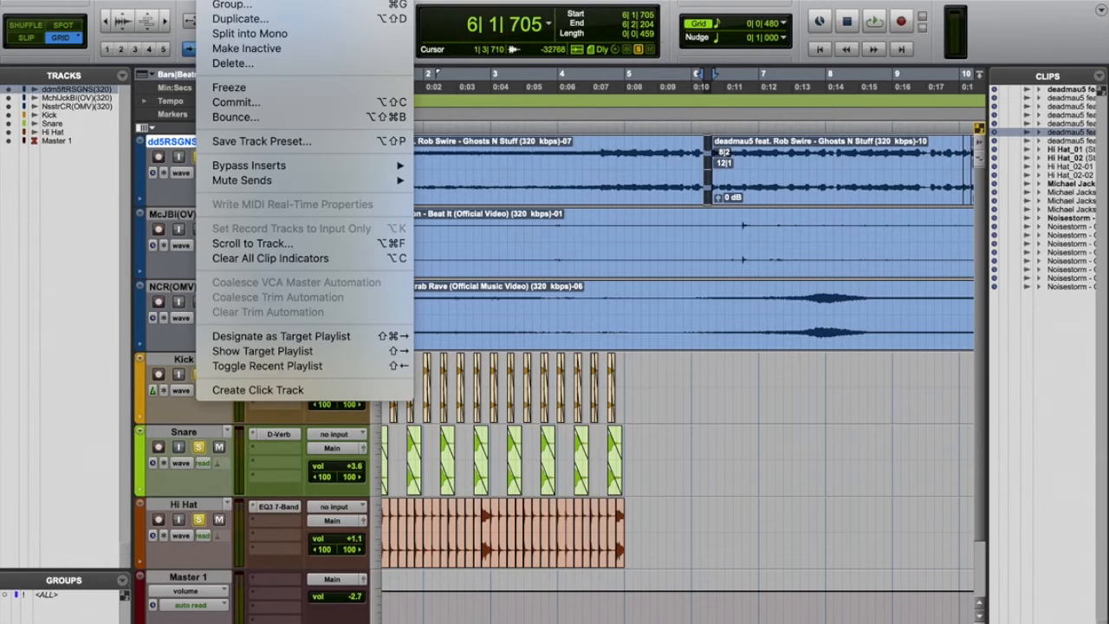
pyautogui.click(294, 0)
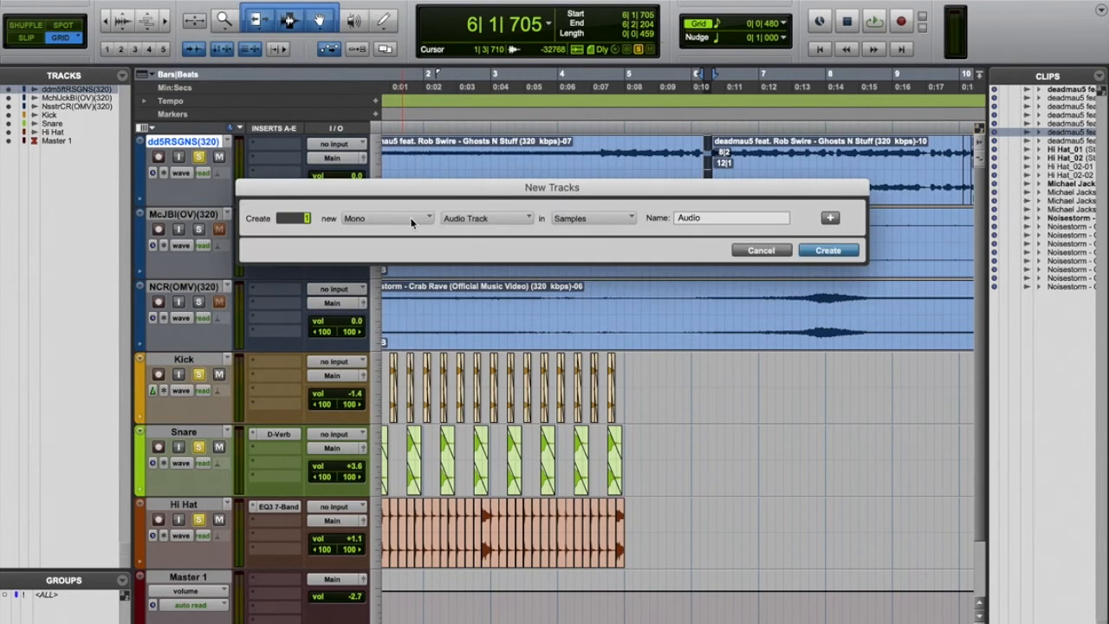
pyautogui.click(412, 223)
pyautogui.click(613, 240)
pyautogui.moveTo(702, 219); pyautogui.dragTo(679, 220)
pyautogui.click(825, 253)
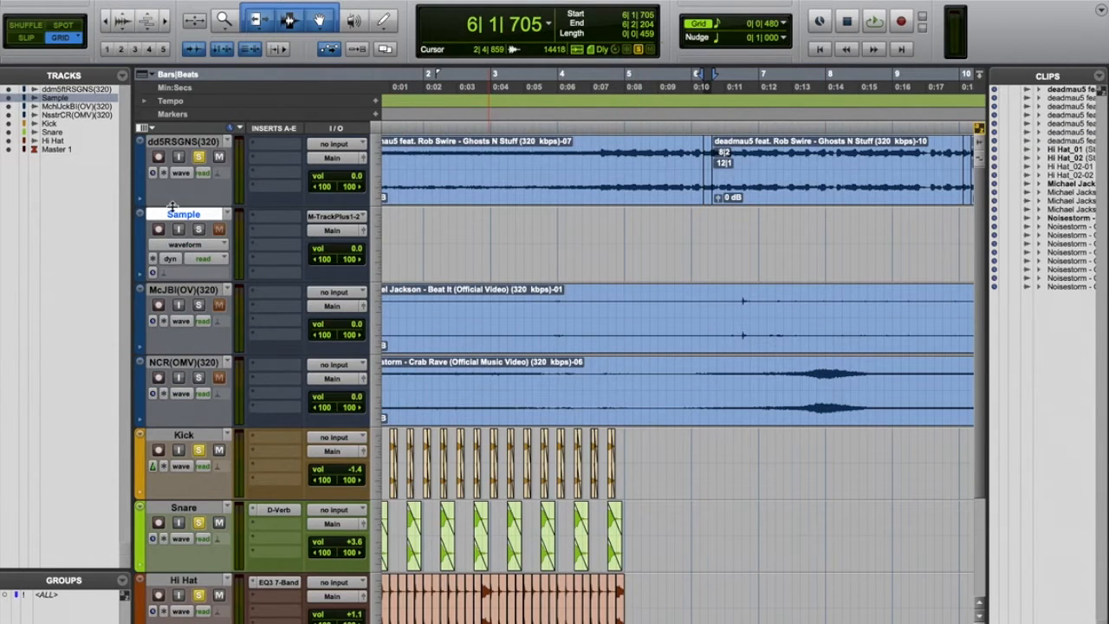
# Step: Place the Sample track directly above Kick and move the short Ghosts N Stuff clip onto it at 1|2|480
pyautogui.moveTo(178, 218); pyautogui.dragTo(179, 430)
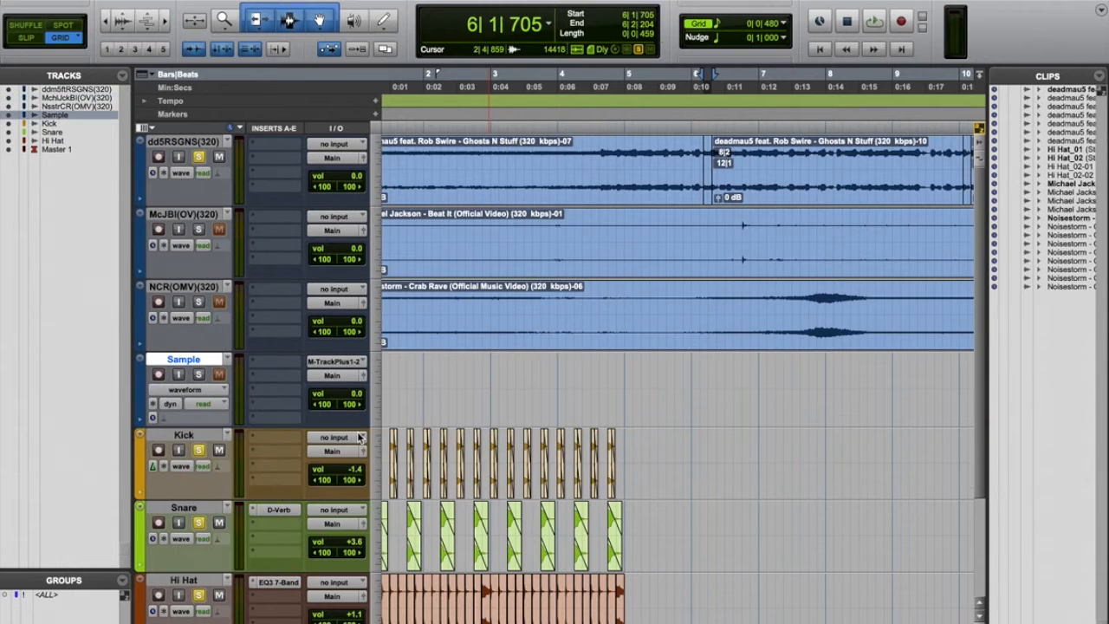
pyautogui.moveTo(708, 198); pyautogui.dragTo(387, 393)
# Step: Turn off solo on the Kick, Snare, Hi Hat and dd5RSGNS(320) tracks and solo the Sample track instead
pyautogui.click(198, 450)
pyautogui.click(198, 523)
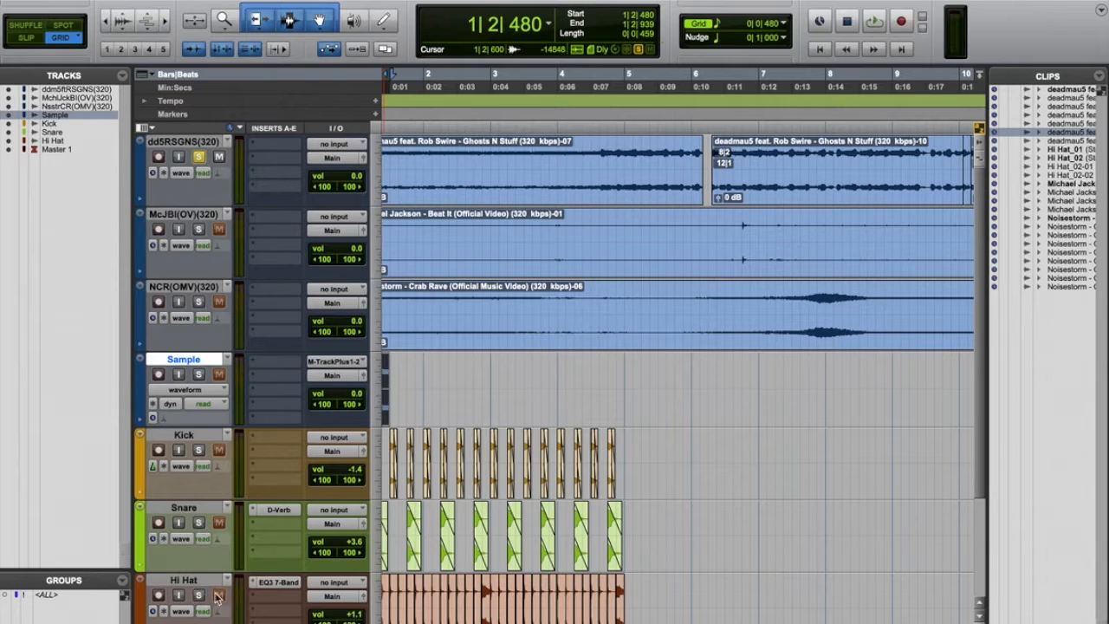
pyautogui.click(198, 156)
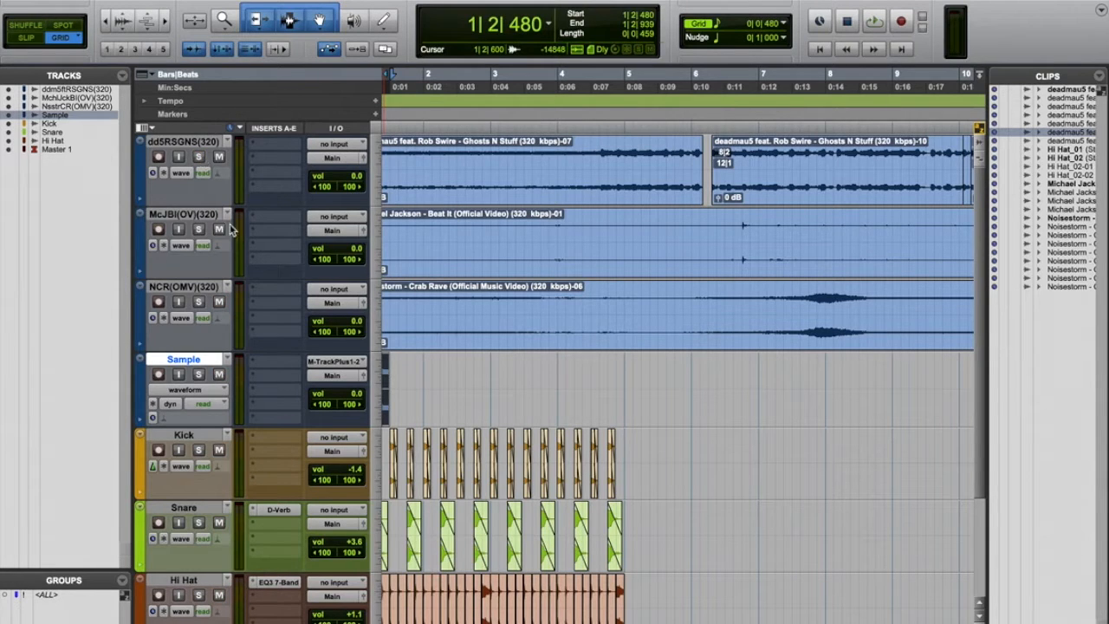
pyautogui.click(198, 374)
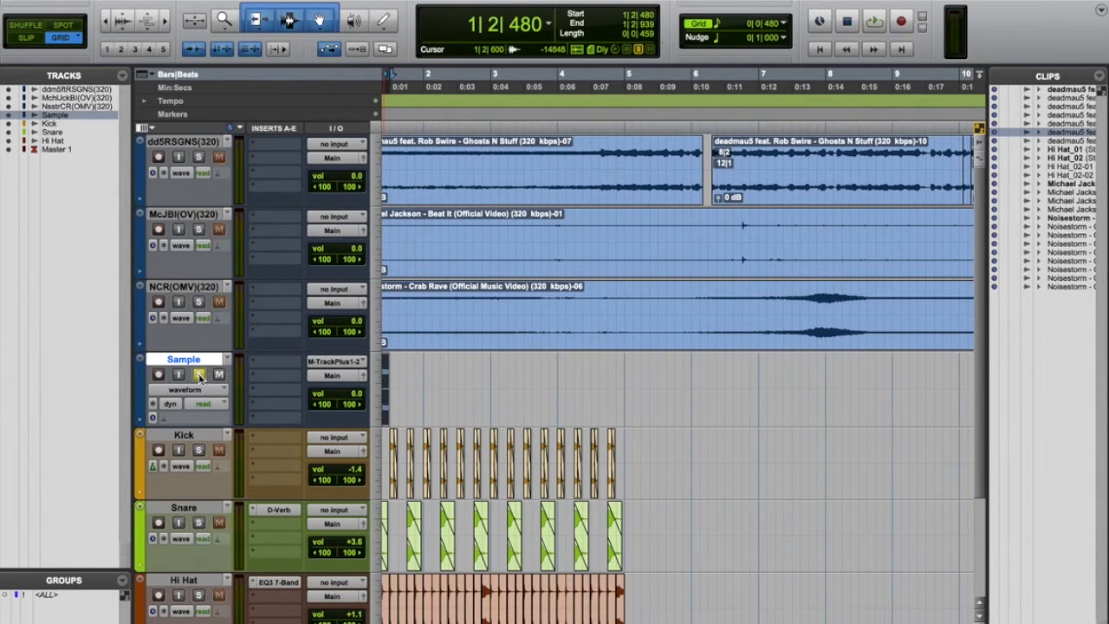
# Step: Move the short Ghosts N Stuff clip on the Sample track to the session start at 1|1|000 and play it
pyautogui.hotkey('ctrl', ']')
pyautogui.hotkey('ctrl', ']')
pyautogui.moveTo(611, 411); pyautogui.dragTo(396, 384)
pyautogui.press('space')
pyautogui.press('space')
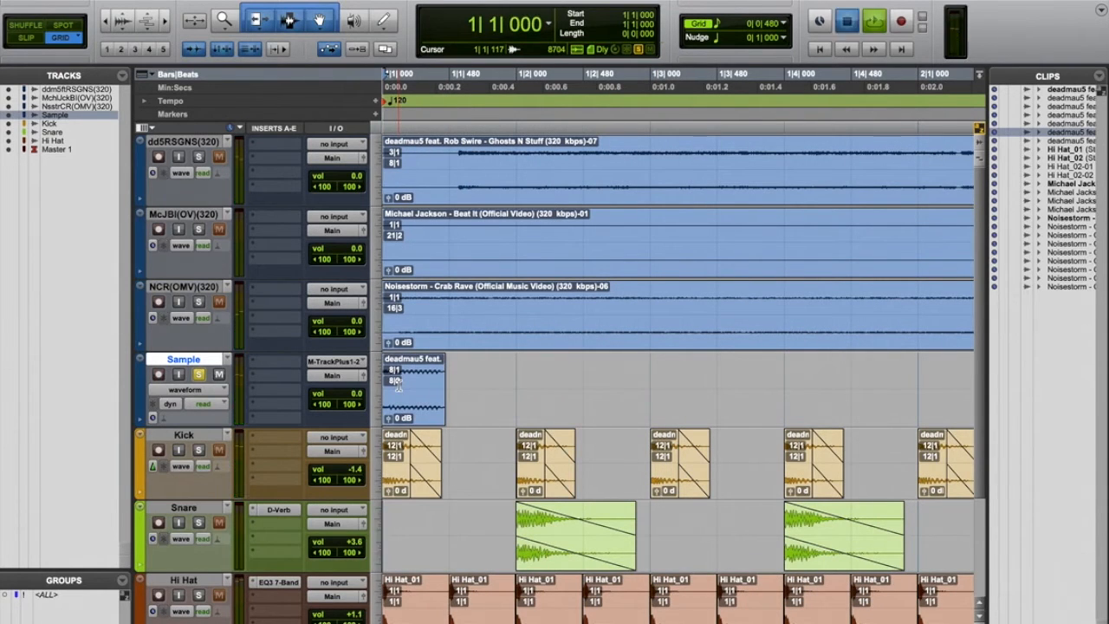
# Step: Raise the Sample track clip's gain to +10.3 dB, playing it back to judge the level
pyautogui.hotkey('ctrl', ']')
pyautogui.hotkey('ctrl', ']')
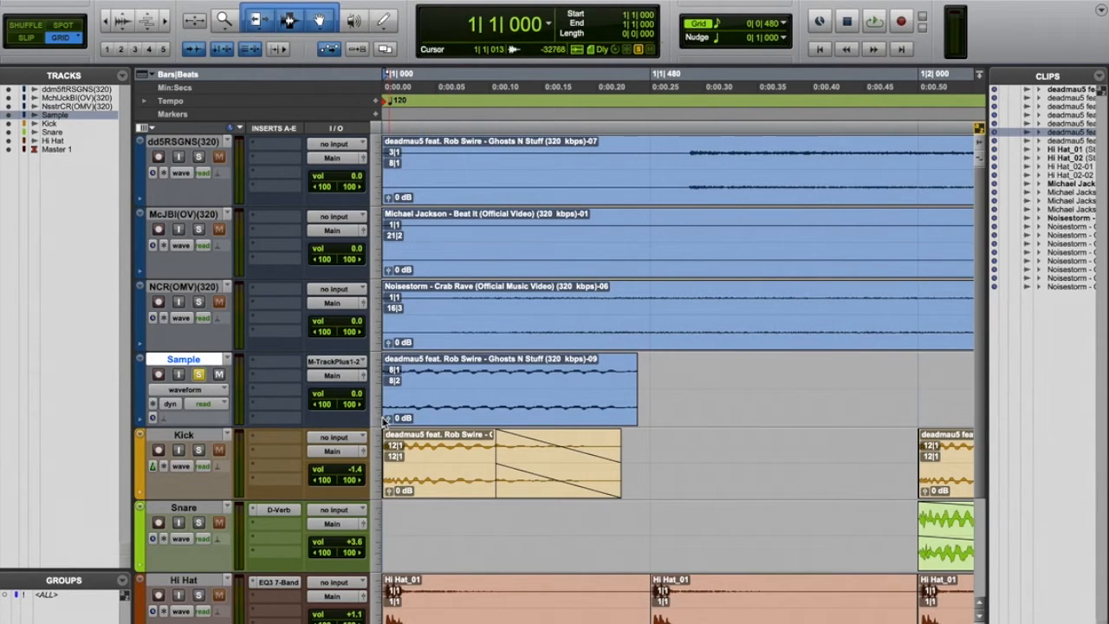
pyautogui.moveTo(389, 420); pyautogui.dragTo(392, 412)
pyautogui.press('space')
pyautogui.press('space')
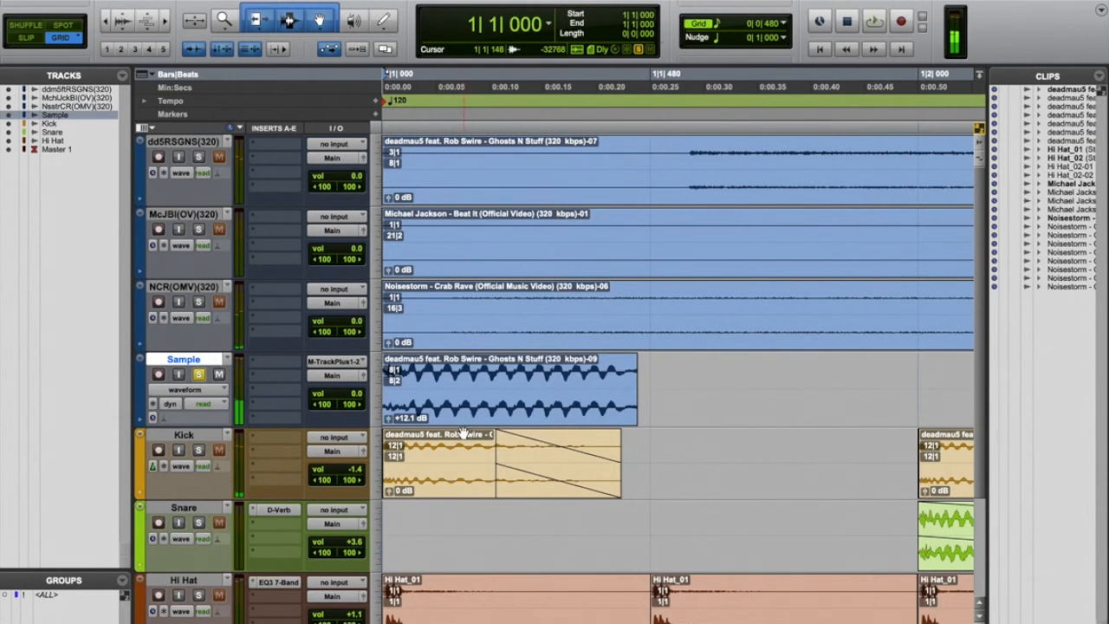
pyautogui.moveTo(390, 419); pyautogui.dragTo(391, 423)
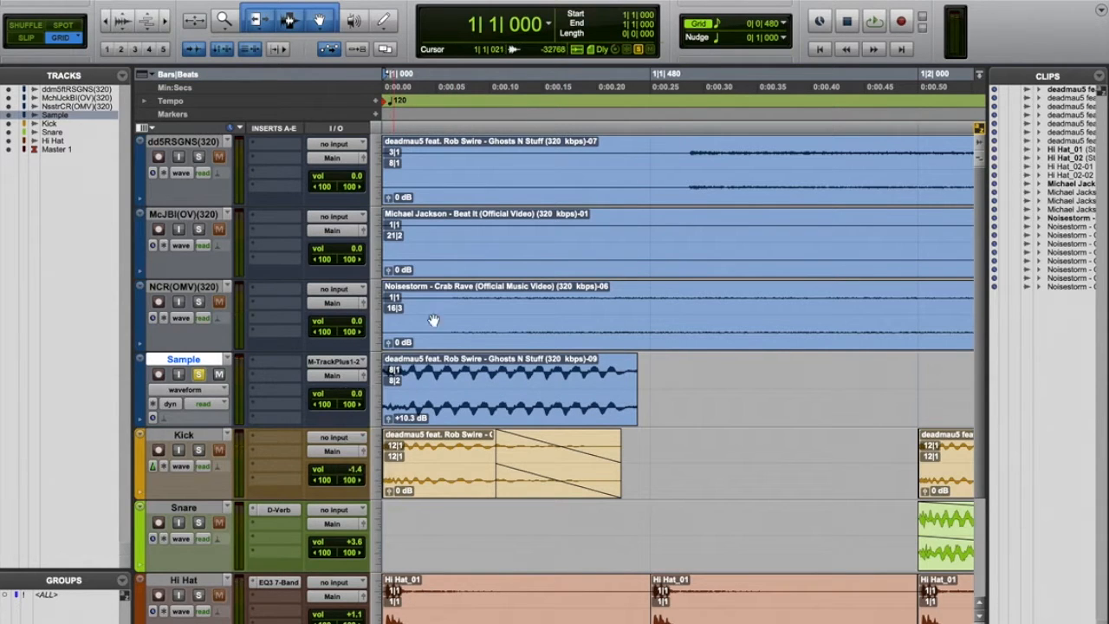
# Step: Select the clip on the Sample track and open the AudioSuite EQ3 7-Band, moving its window clear of the clip
pyautogui.click(486, 422)
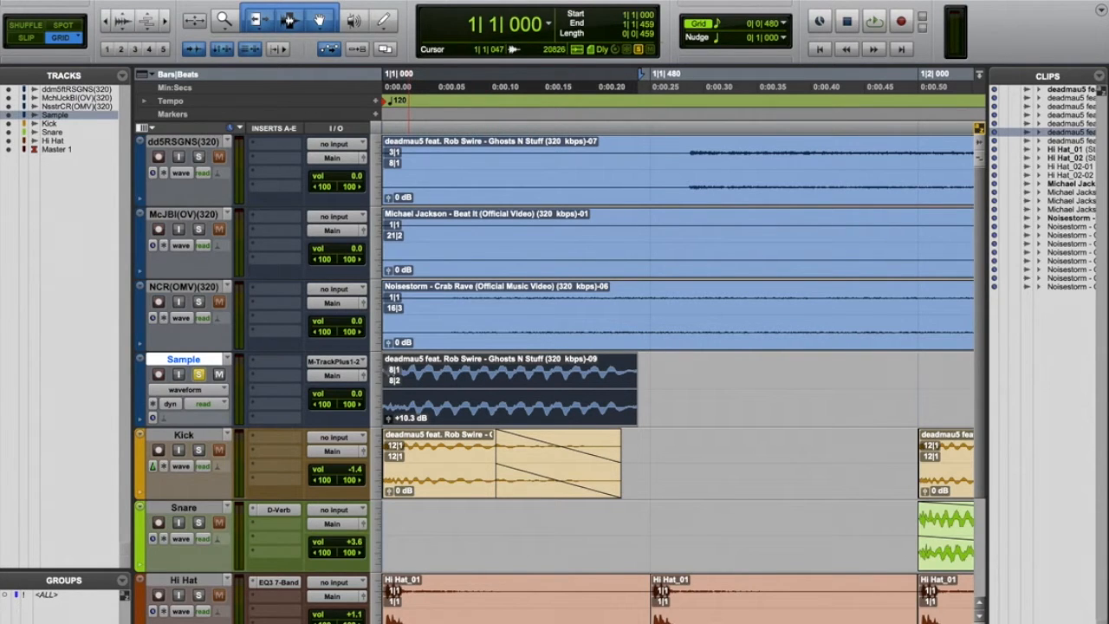
pyautogui.click(345, 1)
pyautogui.moveTo(348, 0)
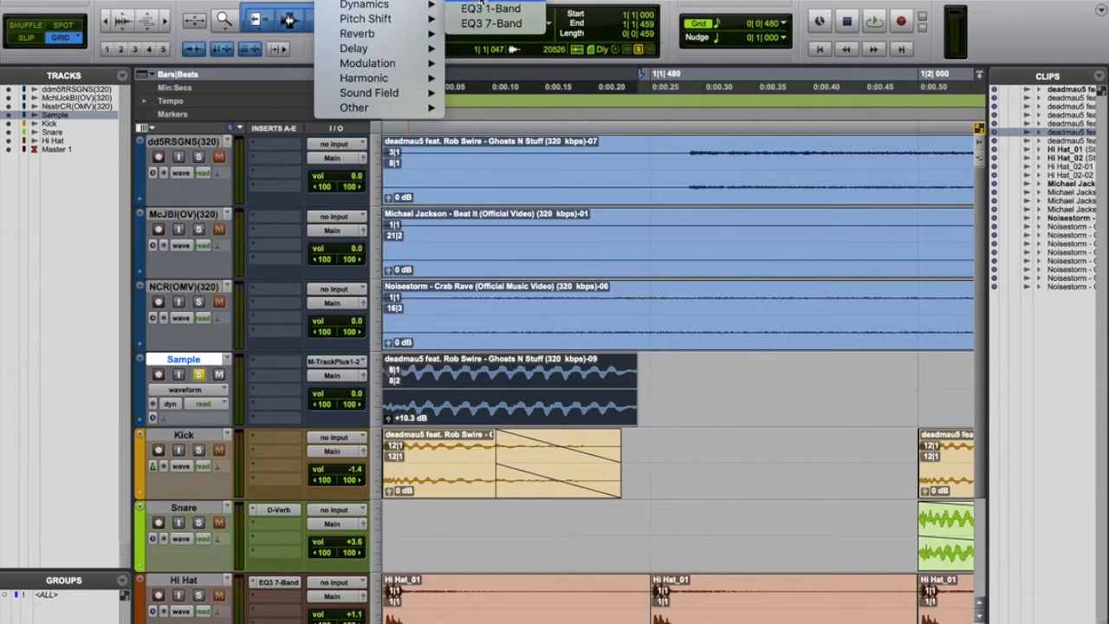
pyautogui.click(488, 23)
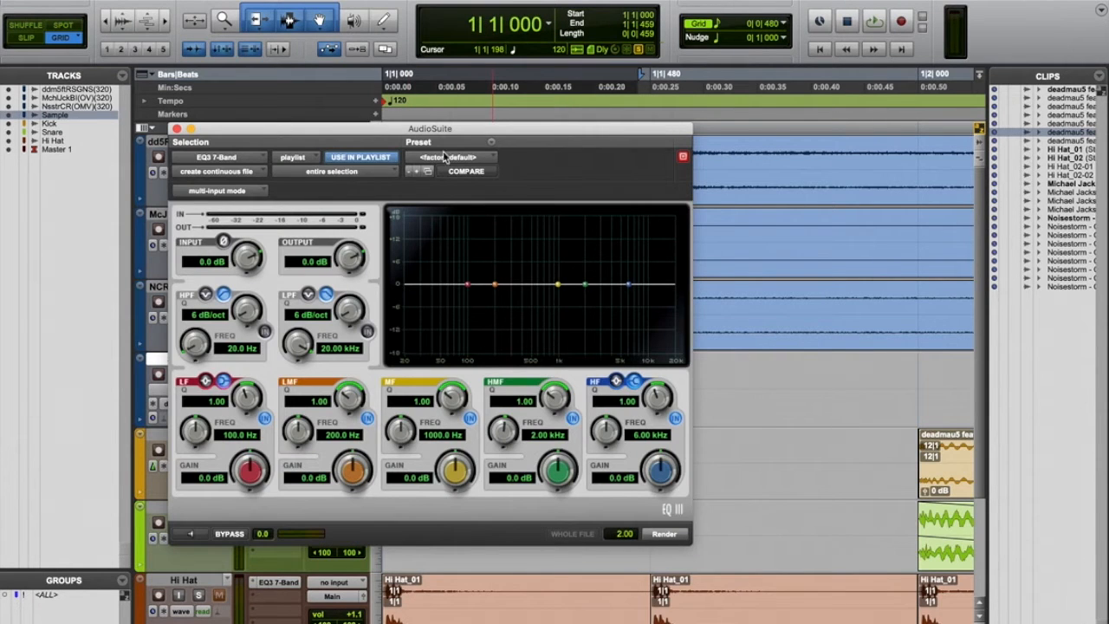
pyautogui.moveTo(457, 132); pyautogui.dragTo(720, 0)
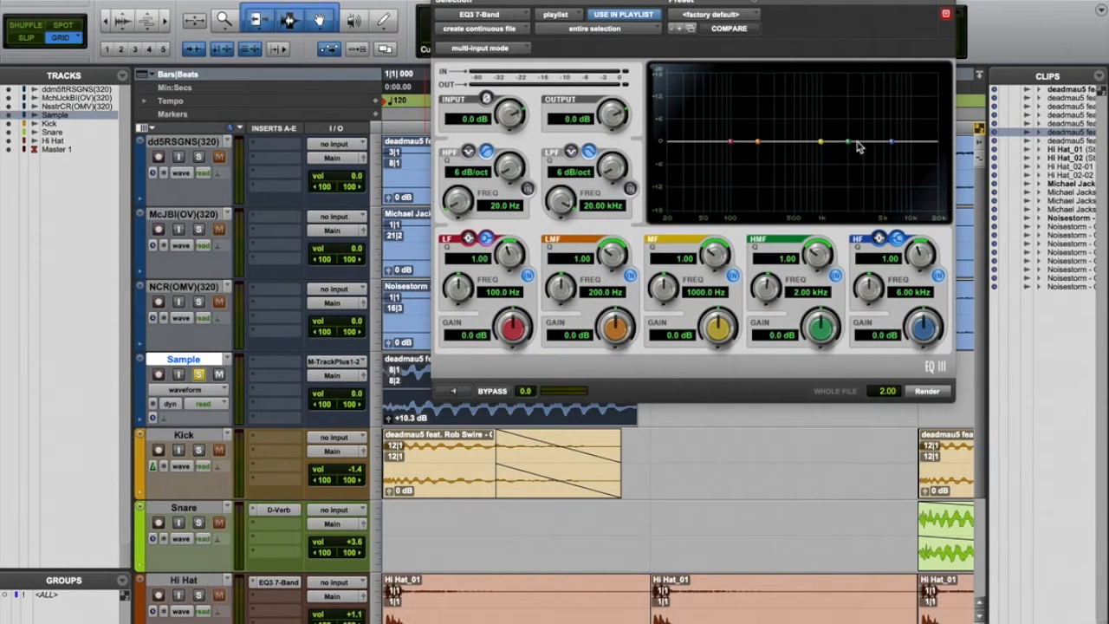
# Step: Cut the EQ's HF band to -12.0 dB at 1.80 kHz, compare it with the default setting and preview it
pyautogui.moveTo(892, 146); pyautogui.dragTo(844, 186)
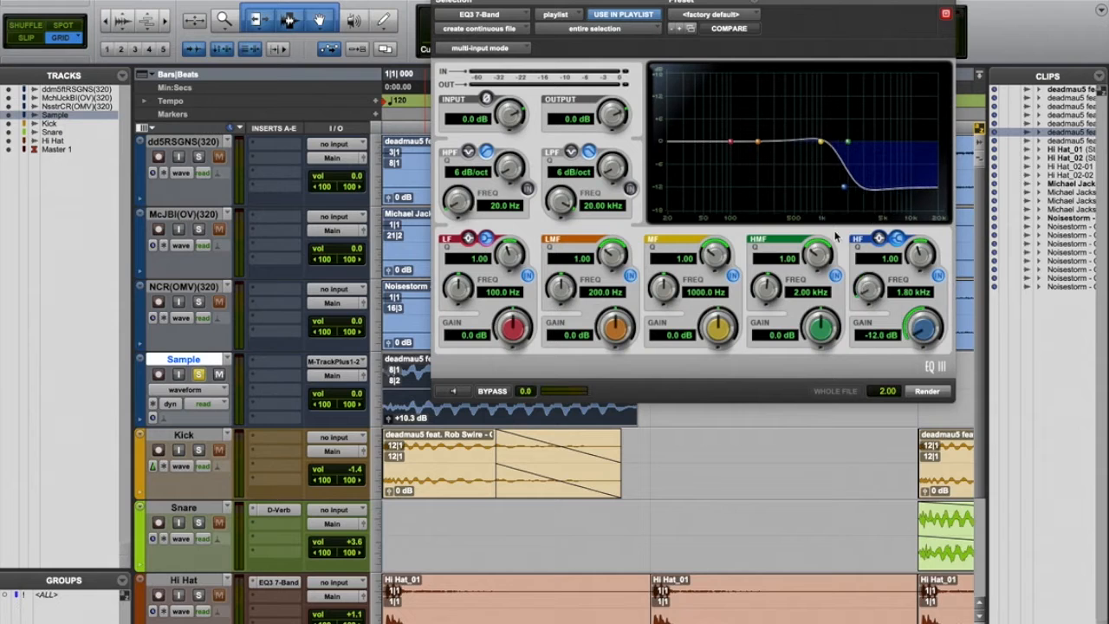
pyautogui.press('space')
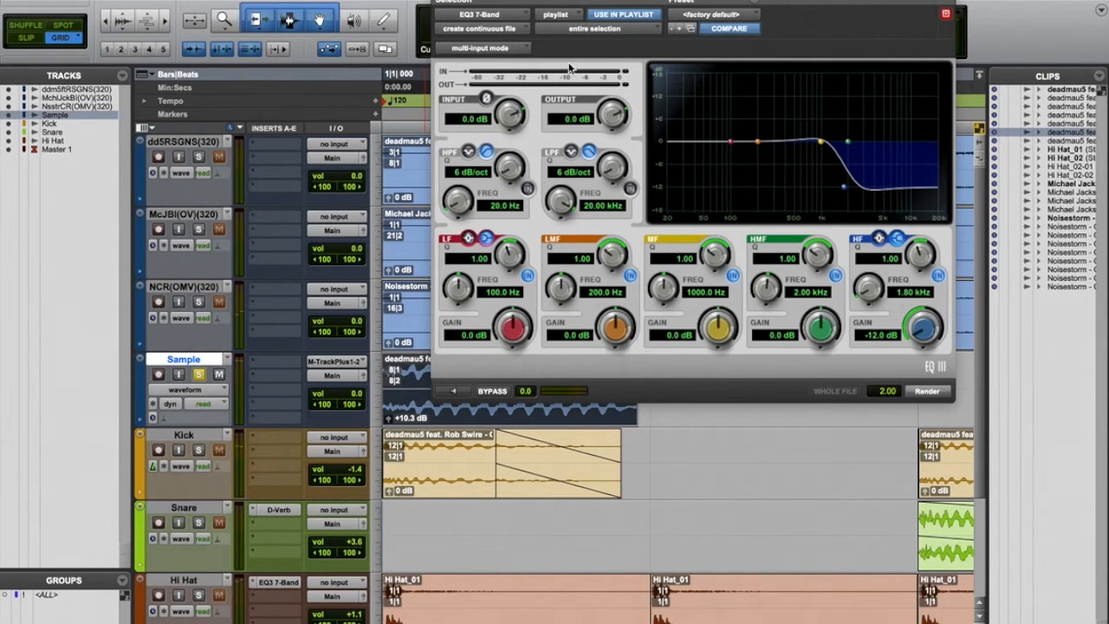
pyautogui.click(715, 33)
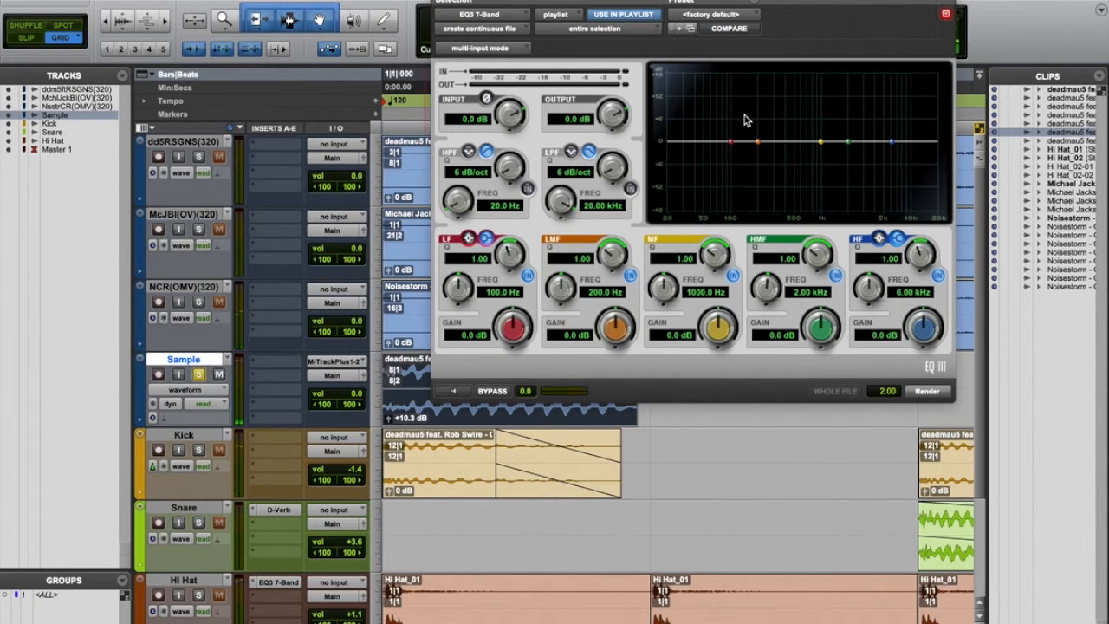
pyautogui.click(732, 29)
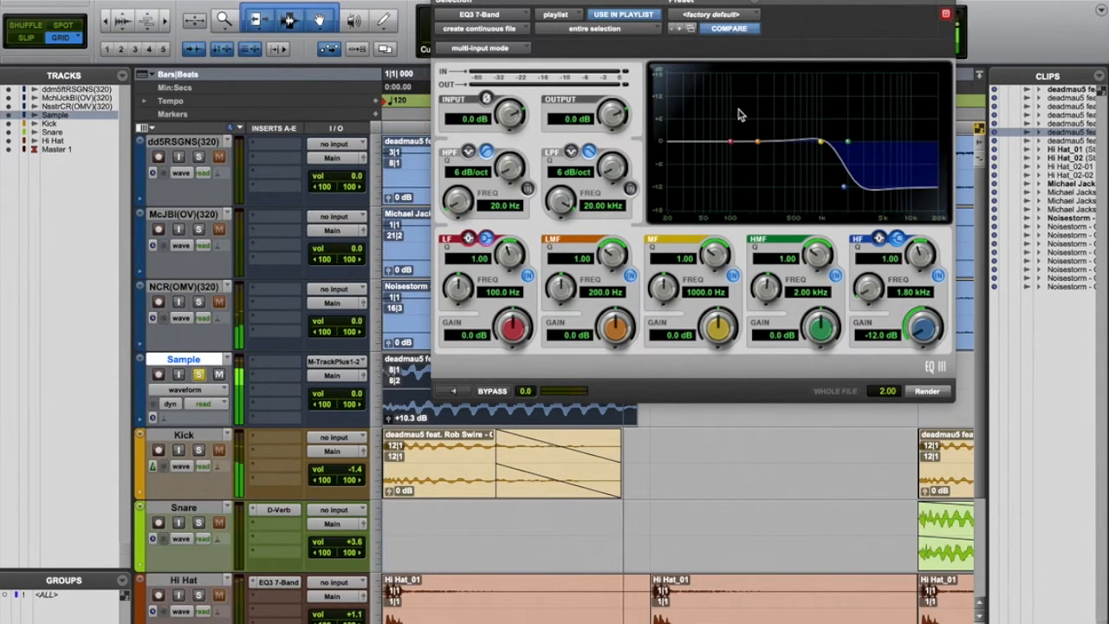
pyautogui.click(453, 393)
pyautogui.click(453, 393)
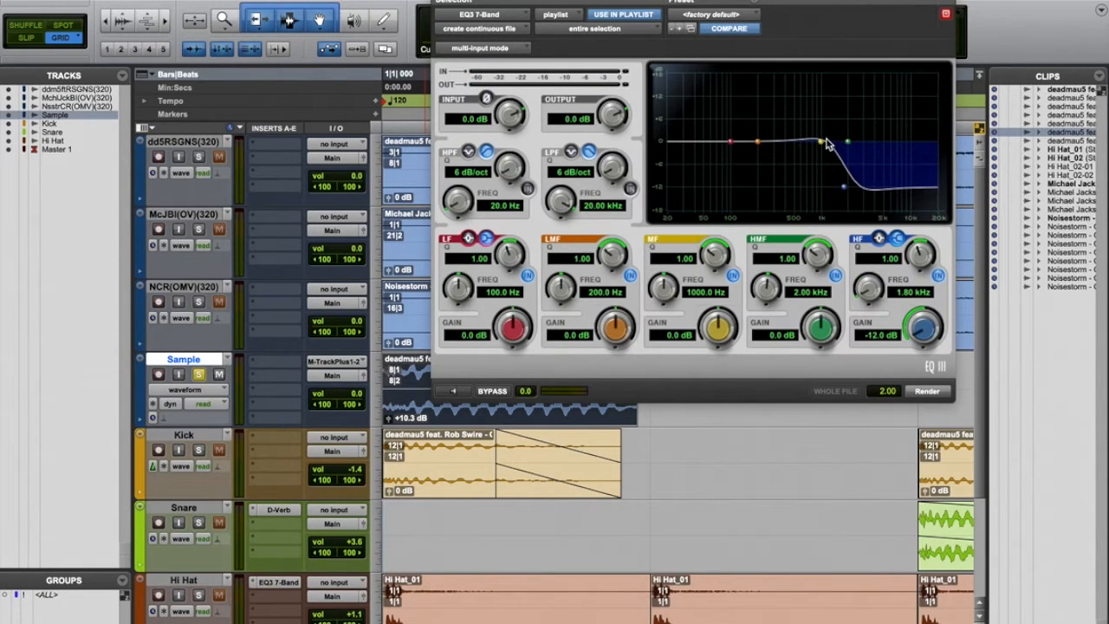
# Step: Cut the EQ's MF band to -11.6 dB at 1.08 kHz and preview the clip with and without bypass
pyautogui.moveTo(820, 143); pyautogui.dragTo(825, 189)
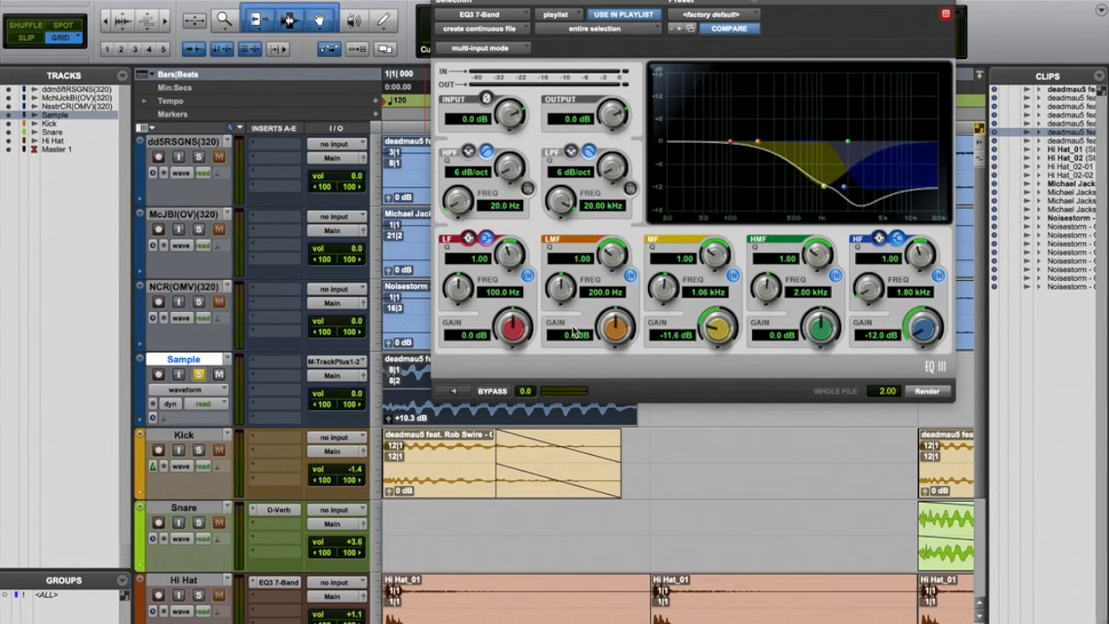
pyautogui.click(456, 394)
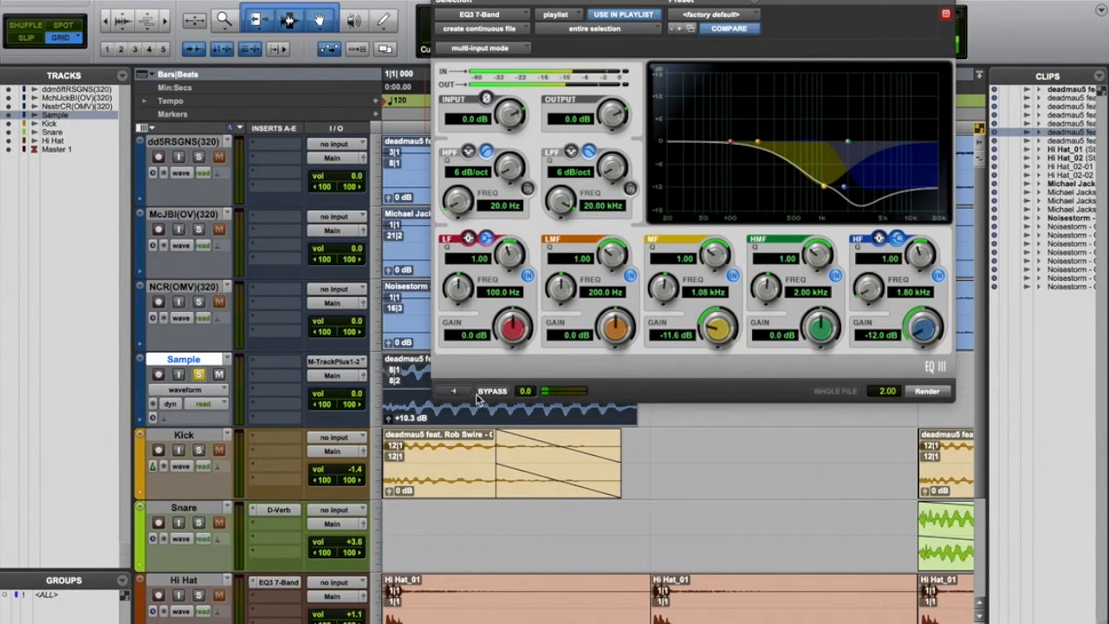
pyautogui.click(488, 392)
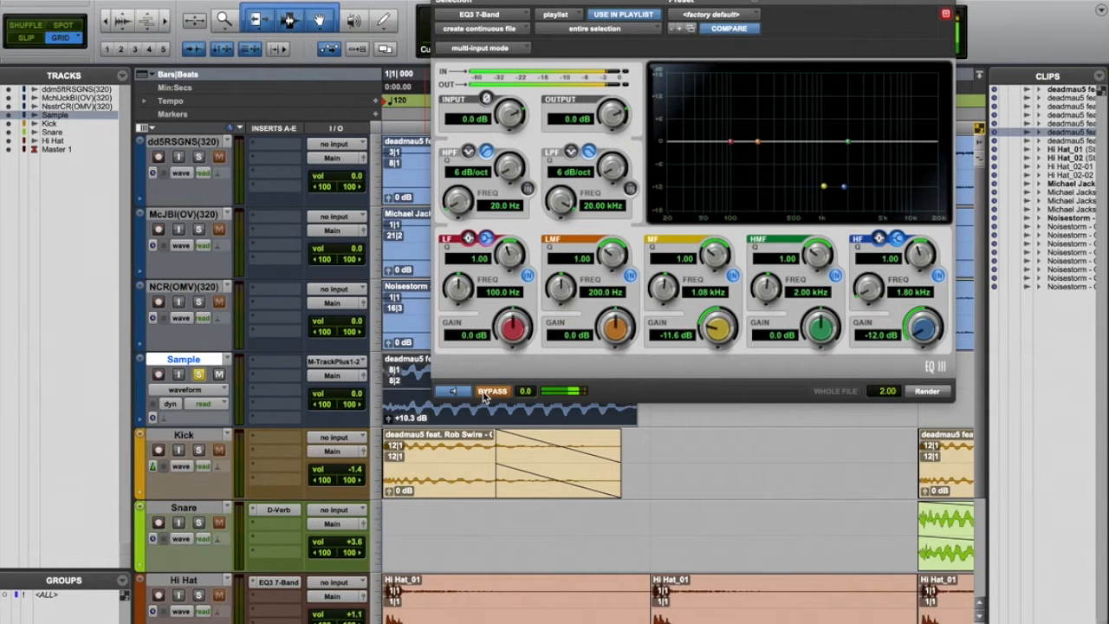
pyautogui.click(489, 392)
pyautogui.click(452, 393)
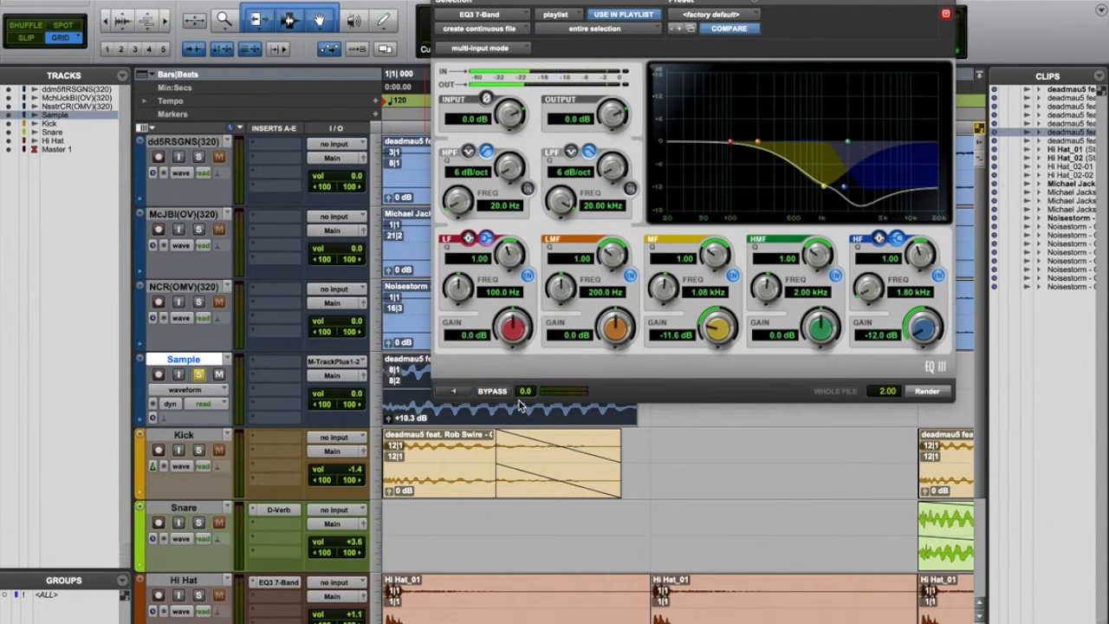
pyautogui.click(463, 395)
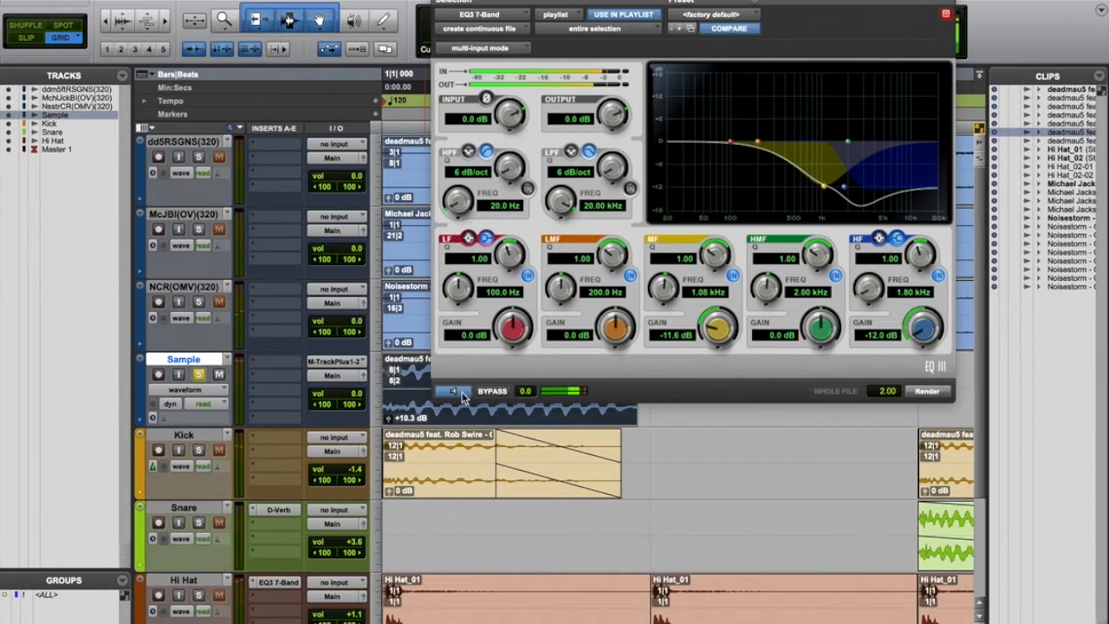
pyautogui.click(464, 395)
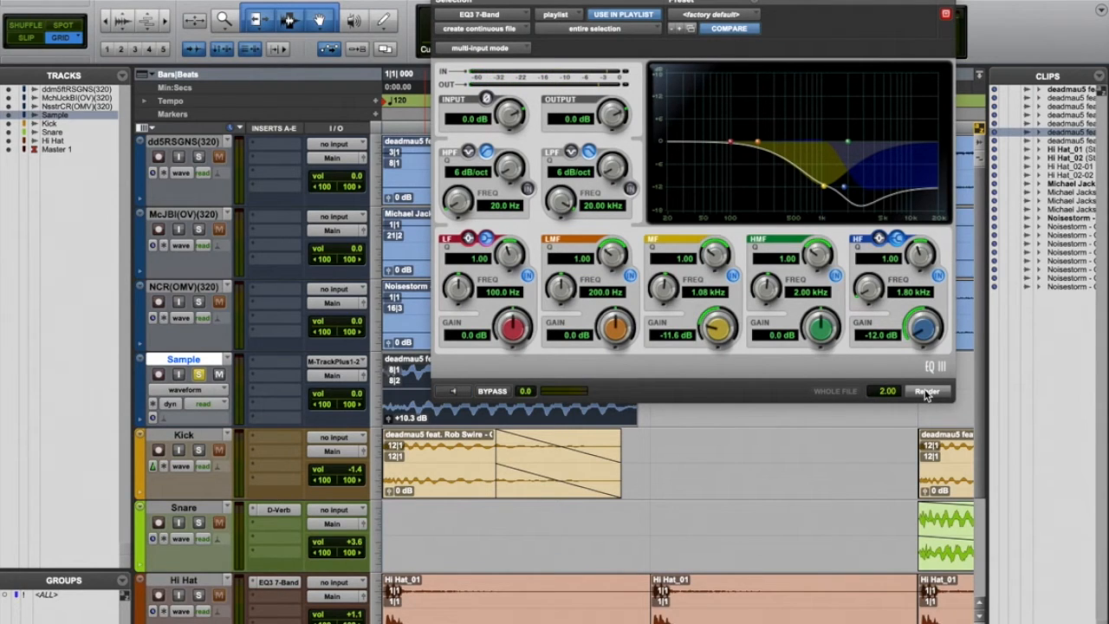
# Step: Render the EQ onto the Sample clip, close the AudioSuite window and play the processed clip
pyautogui.click(926, 392)
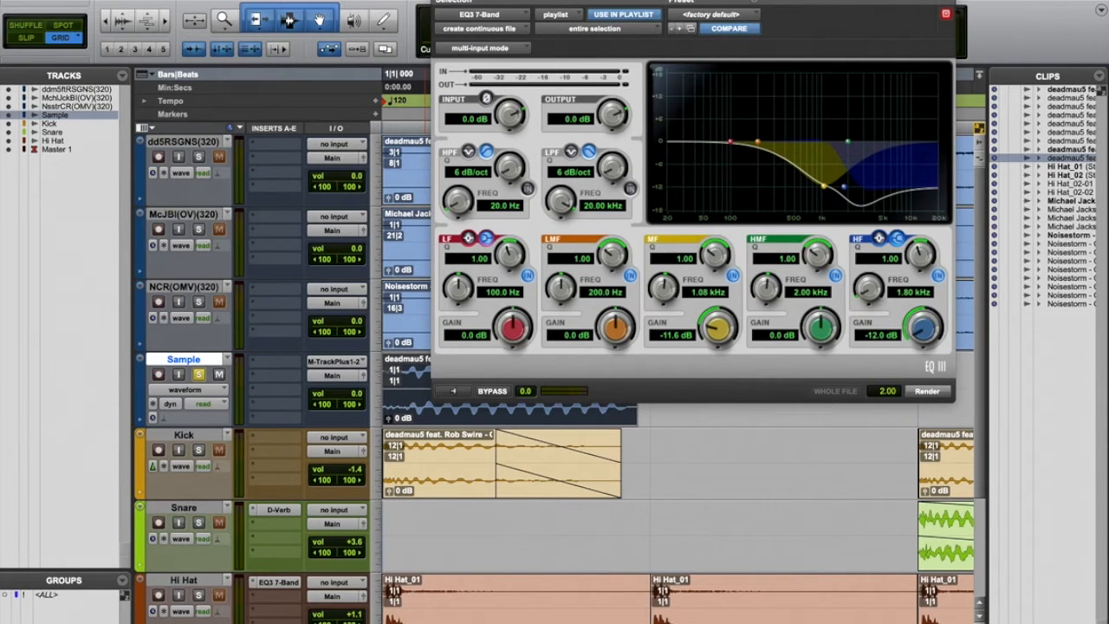
pyautogui.click(440, 0)
pyautogui.press('Return')
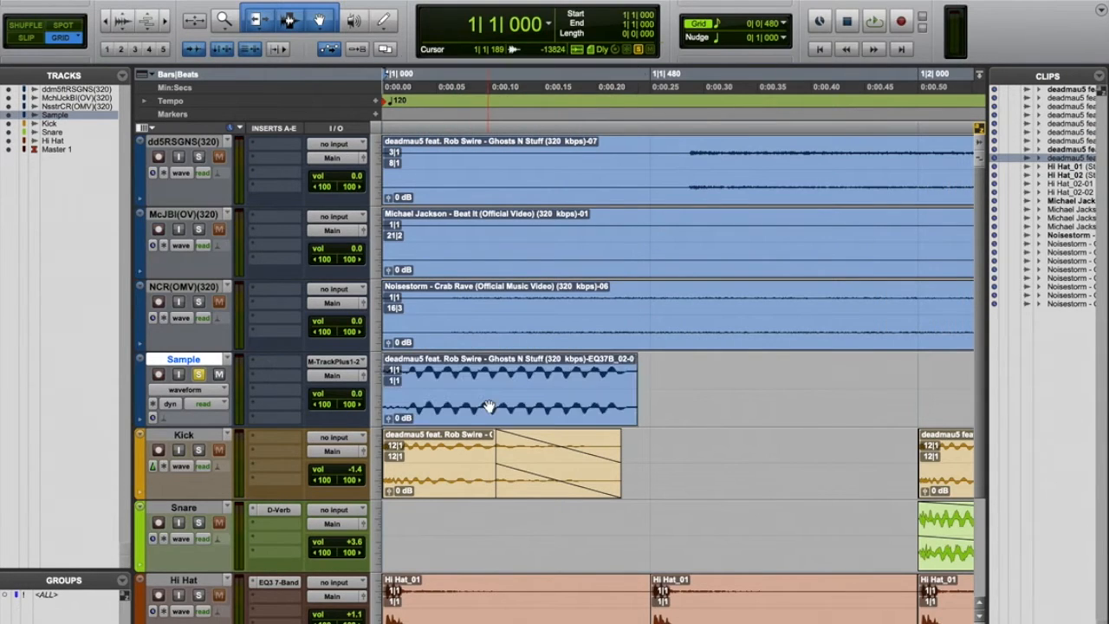
pyautogui.press('space')
pyautogui.press('space')
pyautogui.press('space')
pyautogui.press('space')
# Step: Raise the rendered Sample clip's gain to +5.2 dB and play it
pyautogui.moveTo(389, 418); pyautogui.dragTo(390, 417)
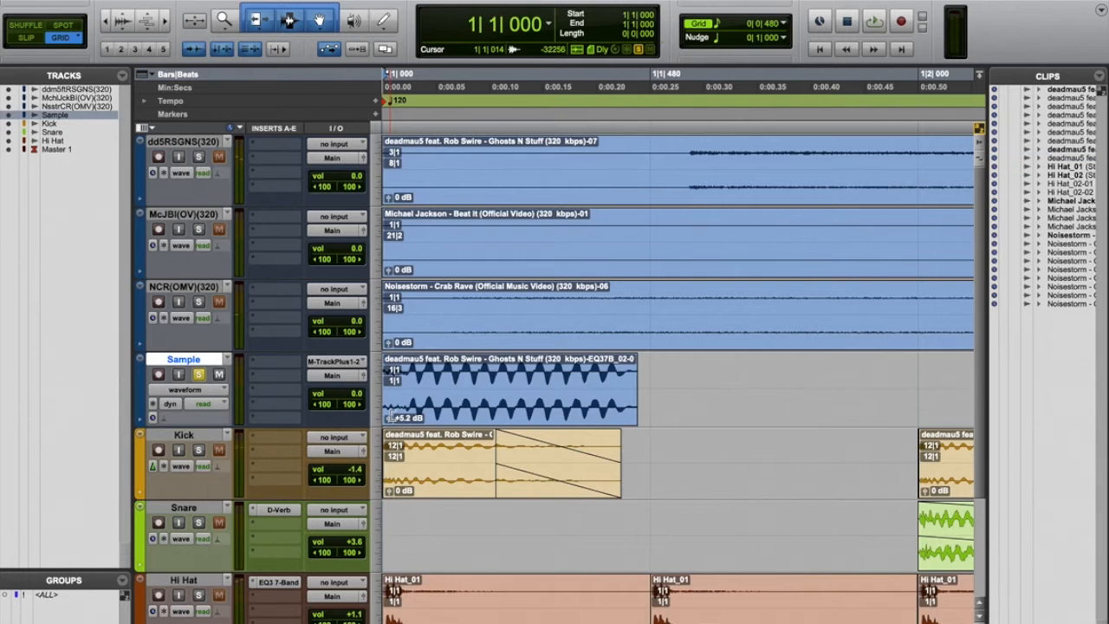
pyautogui.press('space')
pyautogui.press('space')
# Step: Consolidate the rendered clip on the Sample track into a new audio file
pyautogui.click(491, 407)
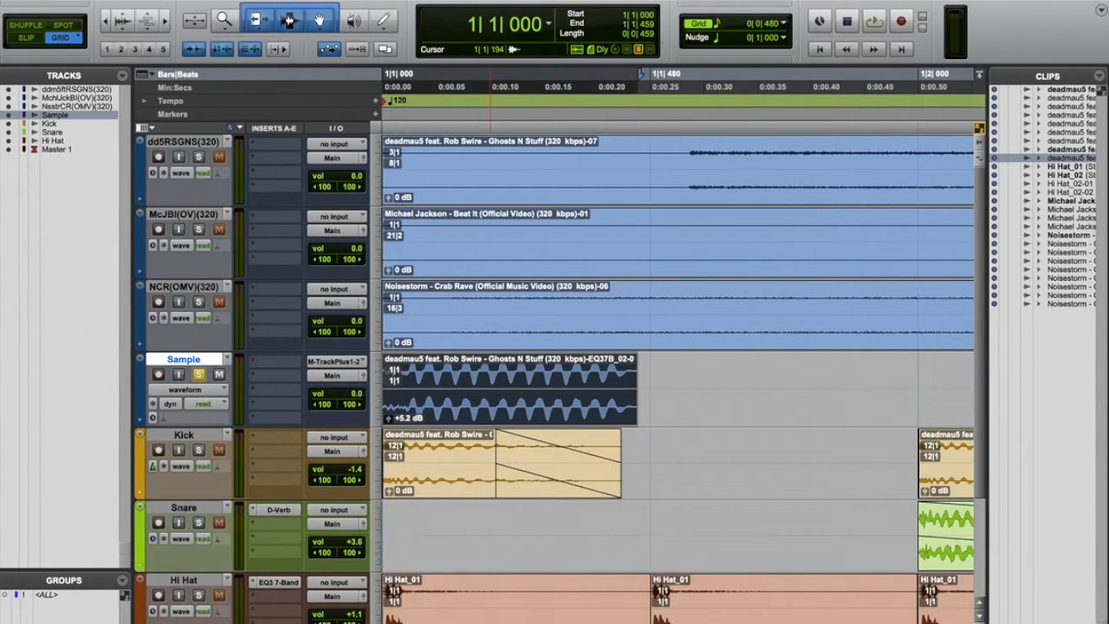
pyautogui.click(143, 0)
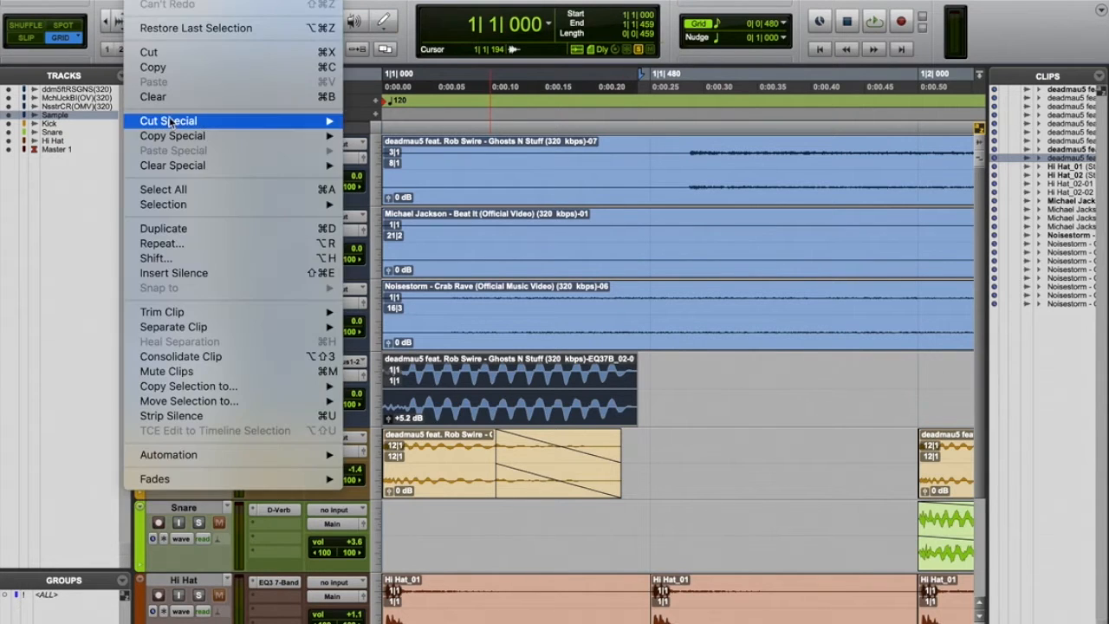
pyautogui.click(189, 355)
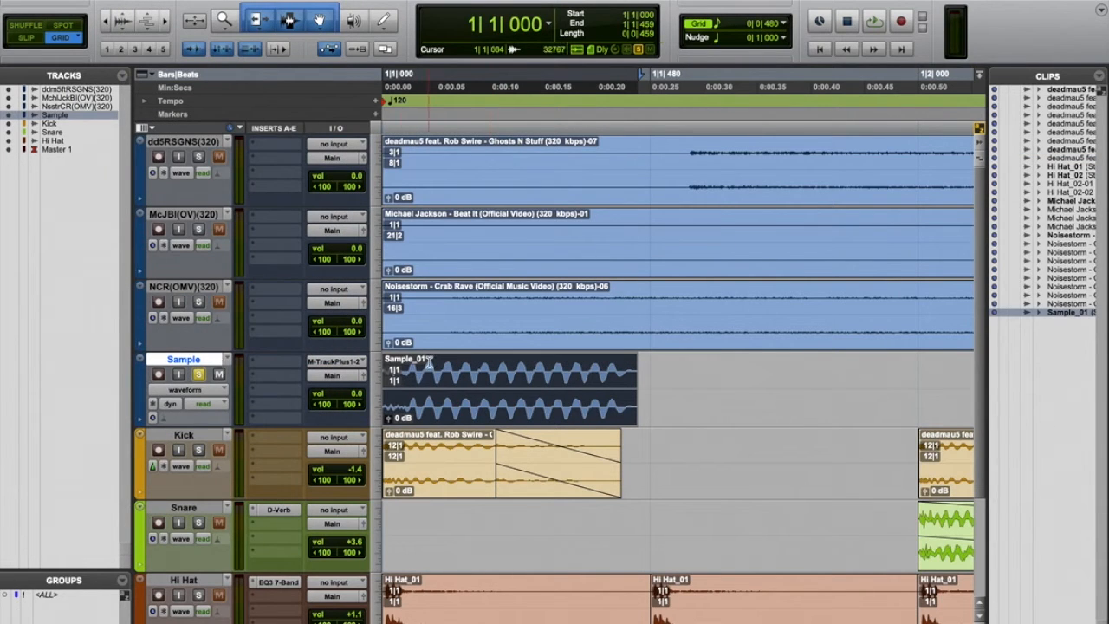
# Step: Widen the clip list so the full clip names can be read, and play the consolidated clip
pyautogui.moveTo(986, 350); pyautogui.dragTo(882, 346)
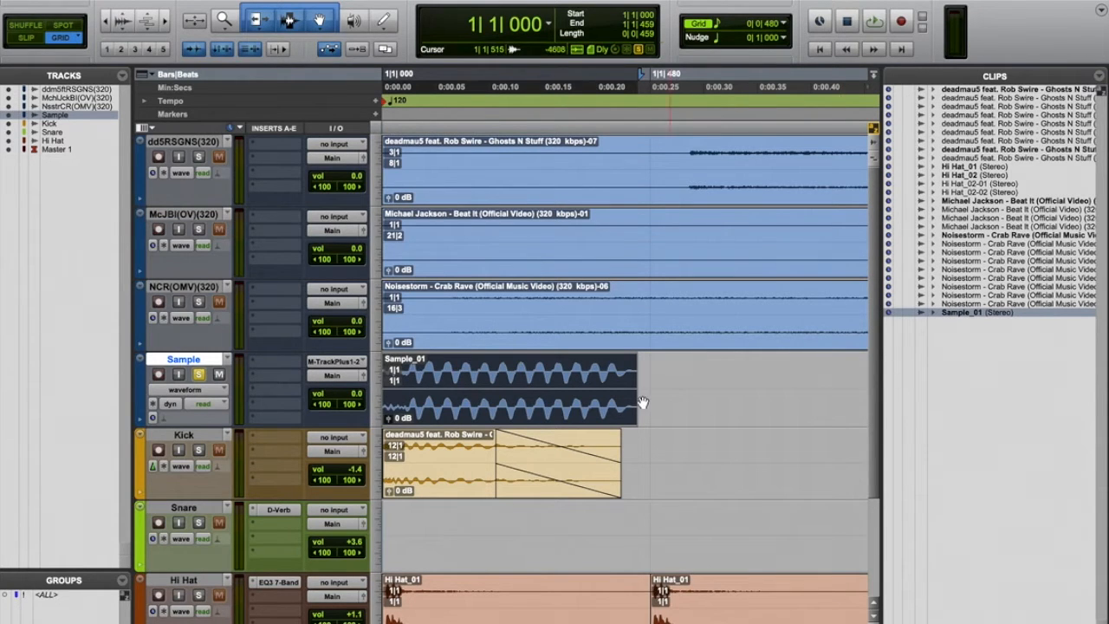
pyautogui.press('space')
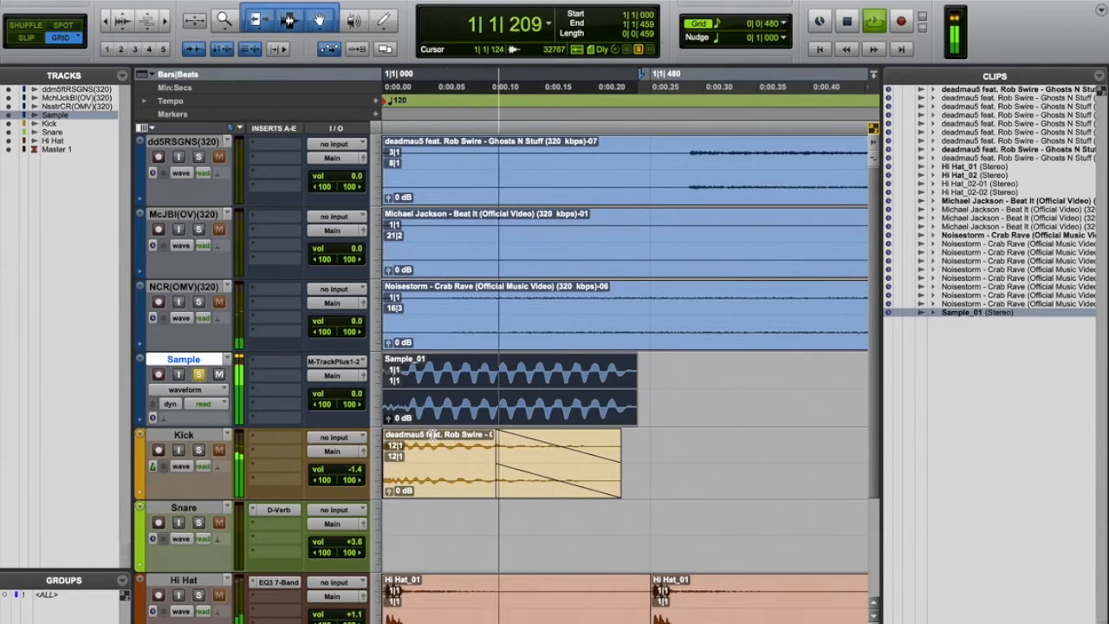
pyautogui.press('space')
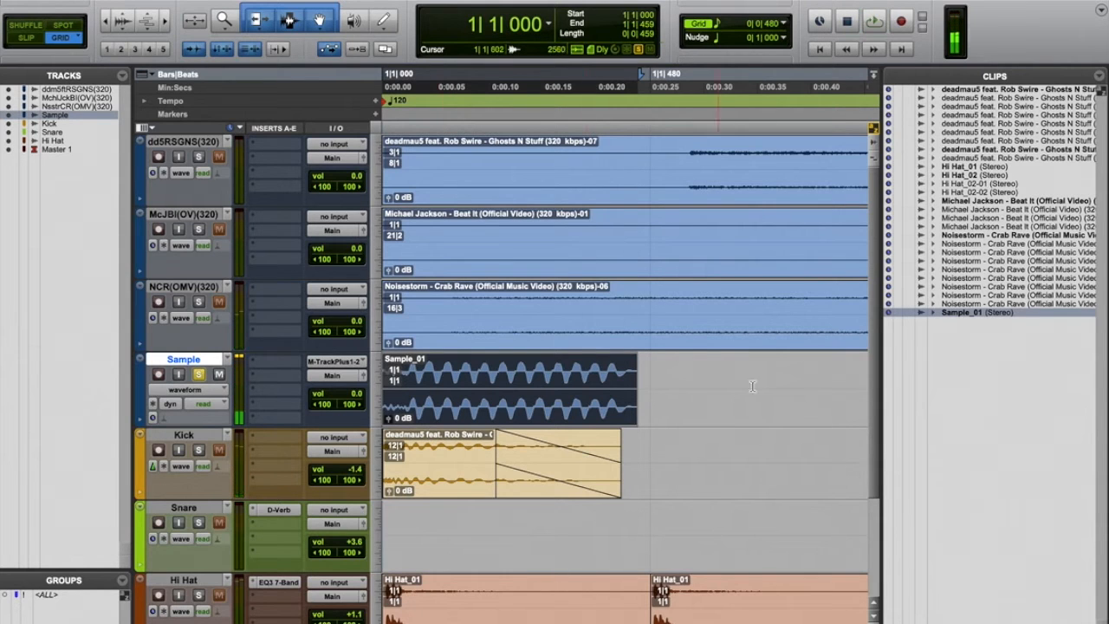
# Step: Reveal the Sample_01 clip's audio file in Finder and preview Sample_01.wav there
pyautogui.rightClick(949, 311)
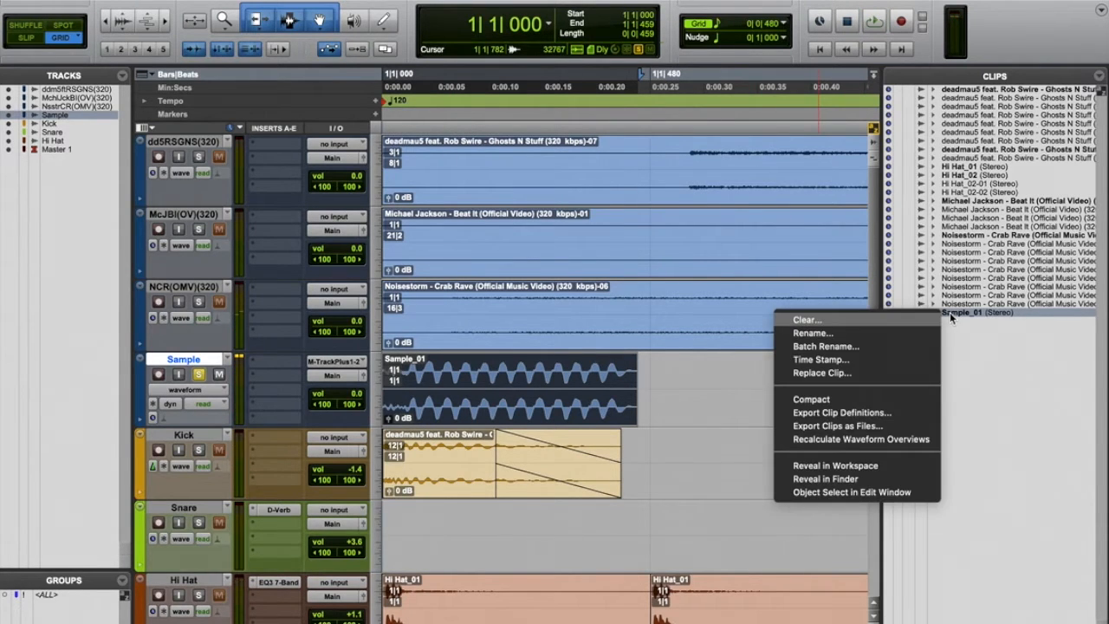
pyautogui.click(814, 479)
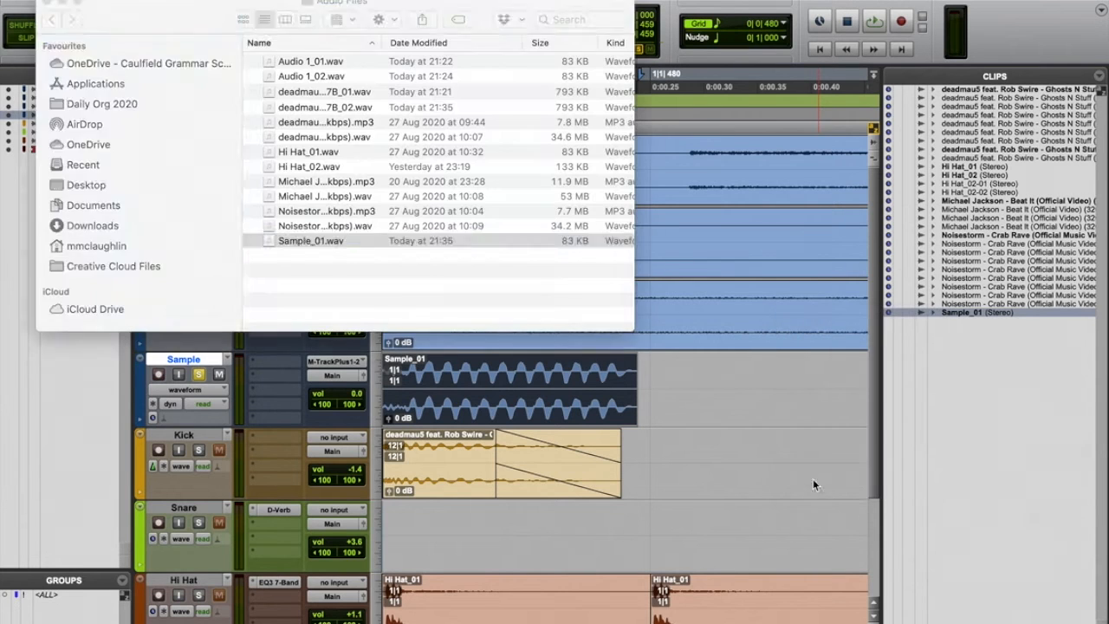
pyautogui.press('space')
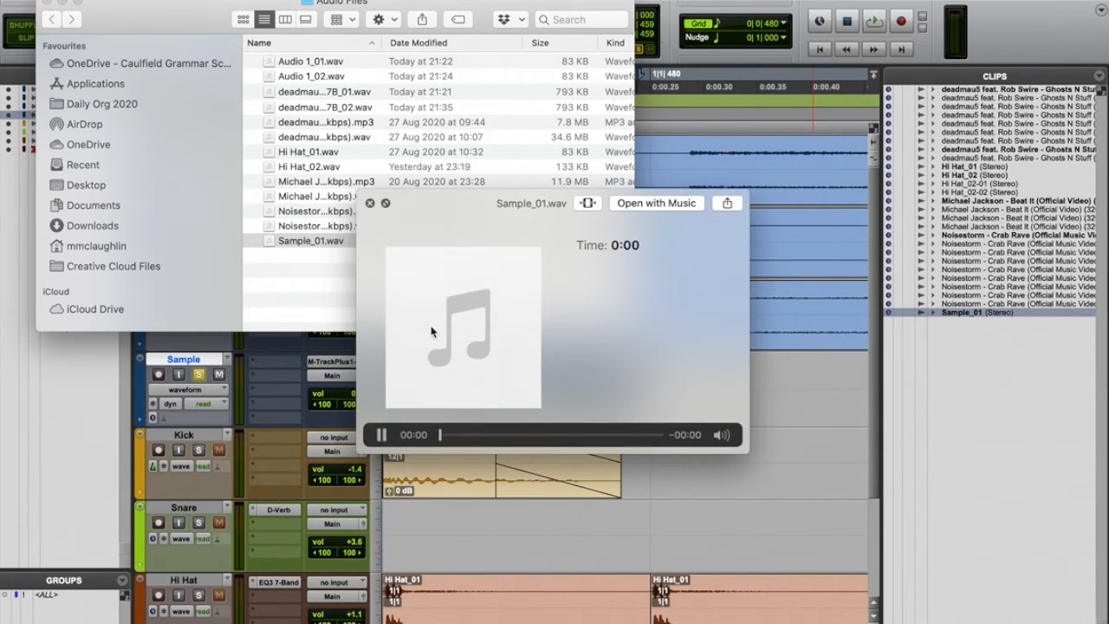
pyautogui.press('space')
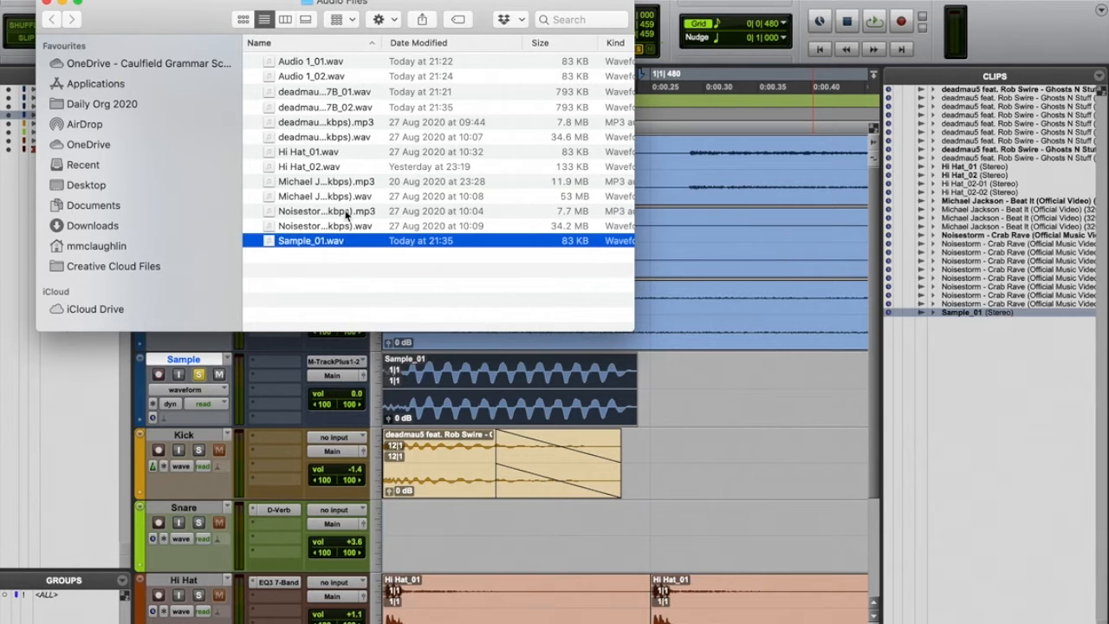
# Step: Move the Finder window aside, return to the Pro Tools session and select the Sample track
pyautogui.moveTo(158, 25); pyautogui.dragTo(545, 5)
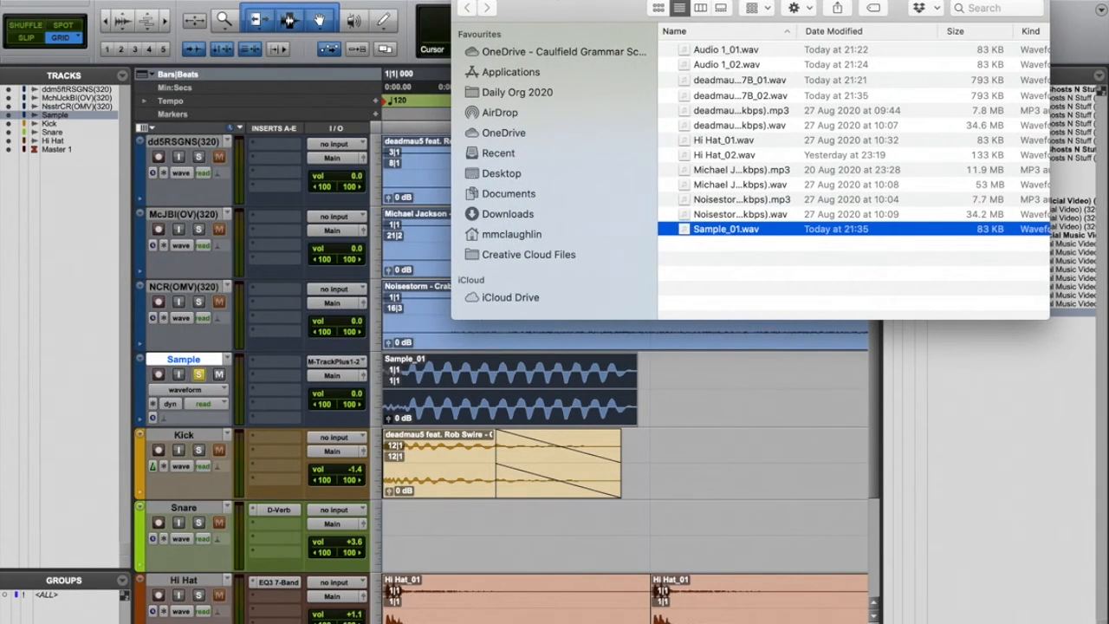
pyautogui.click(443, 500)
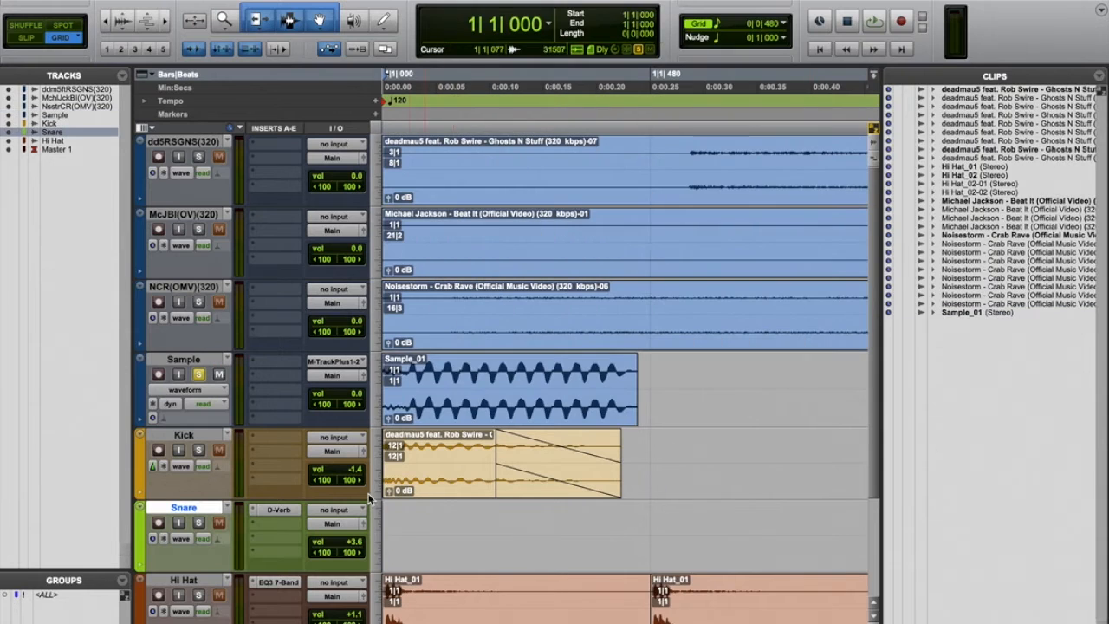
pyautogui.click(198, 359)
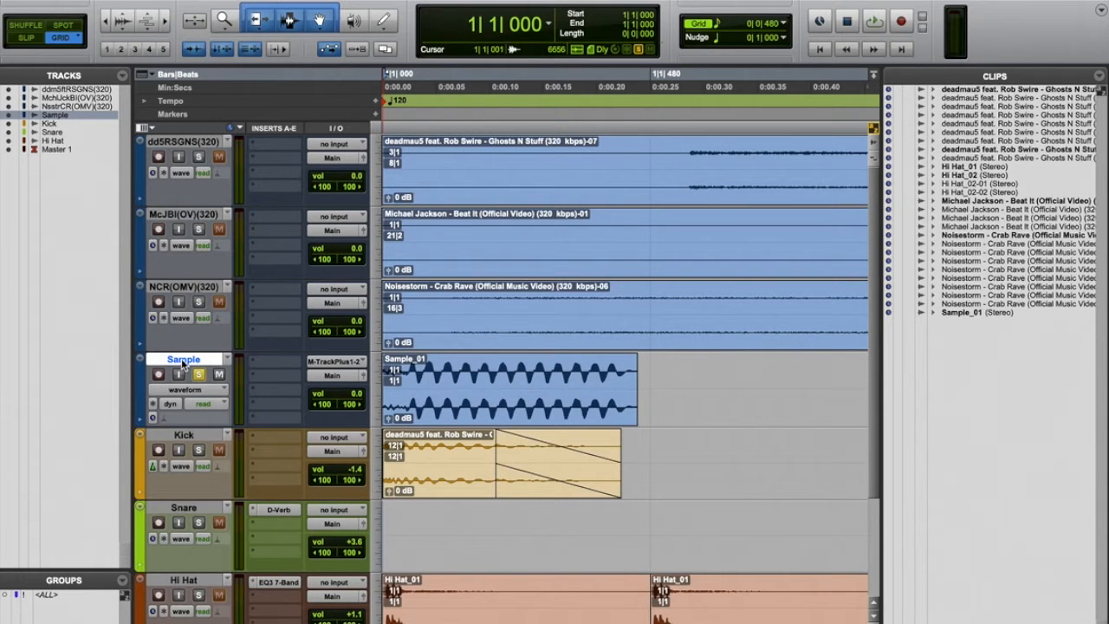
# Step: Make the Sample track inactive and hide it from the Edit window
pyautogui.rightClick(181, 357)
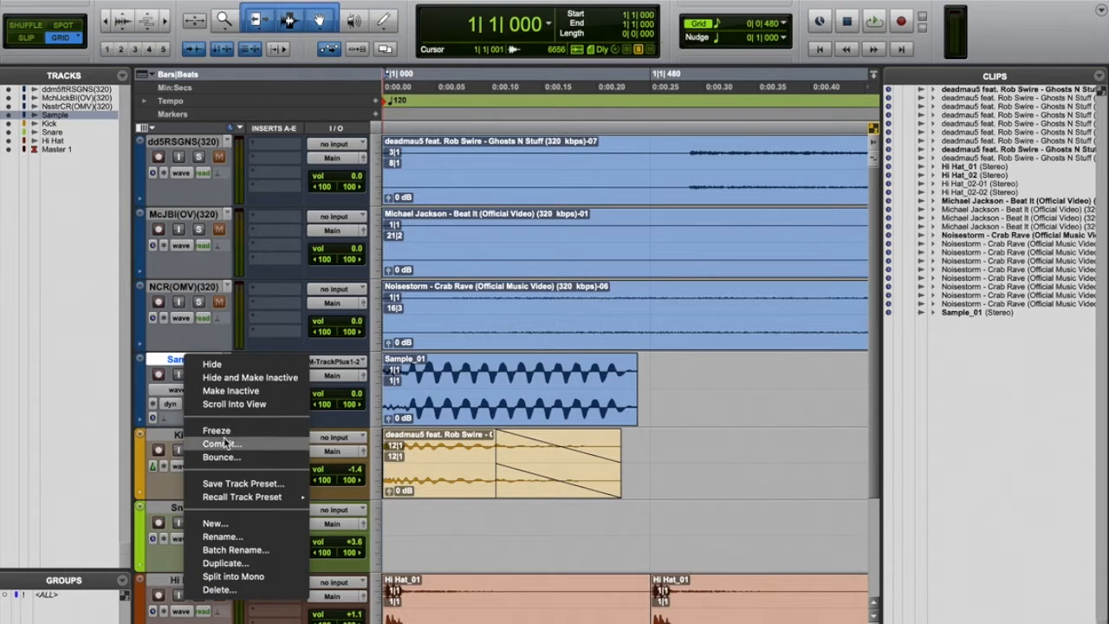
pyautogui.click(230, 391)
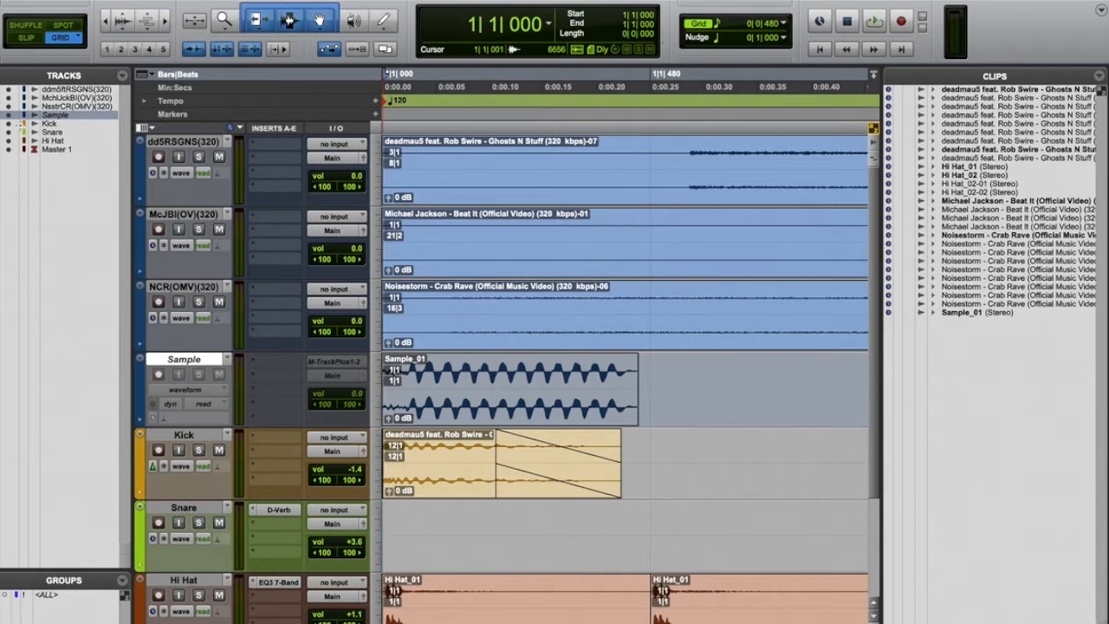
pyautogui.click(9, 115)
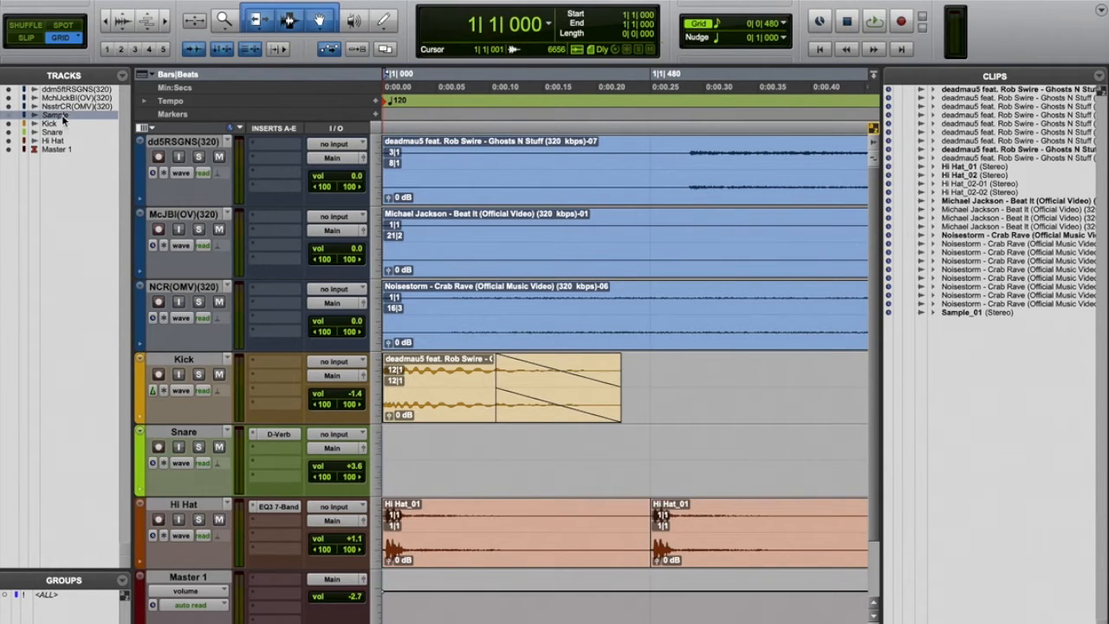
pyautogui.click(10, 115)
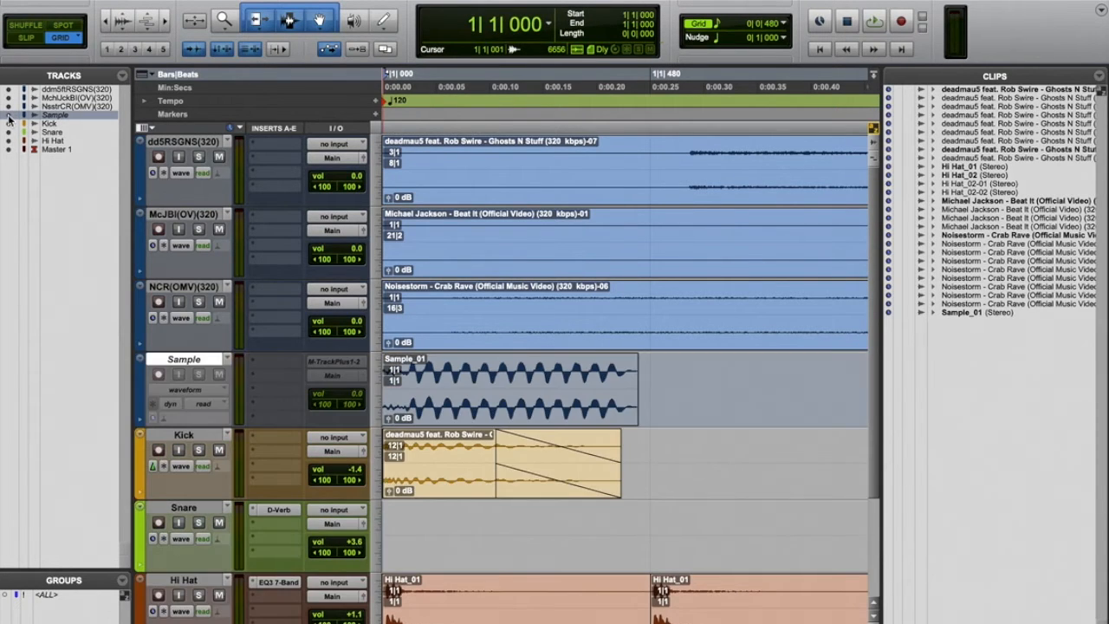
pyautogui.click(10, 115)
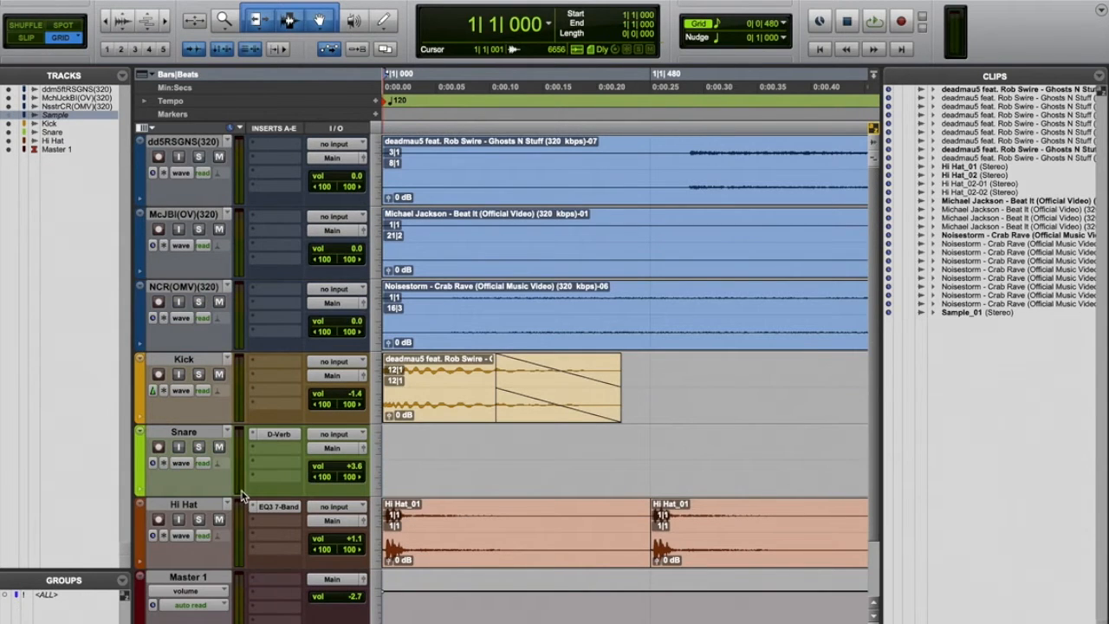
# Step: Start a new track and configure it as a stereo Instrument Track
pyautogui.press('r')
pyautogui.press('r')
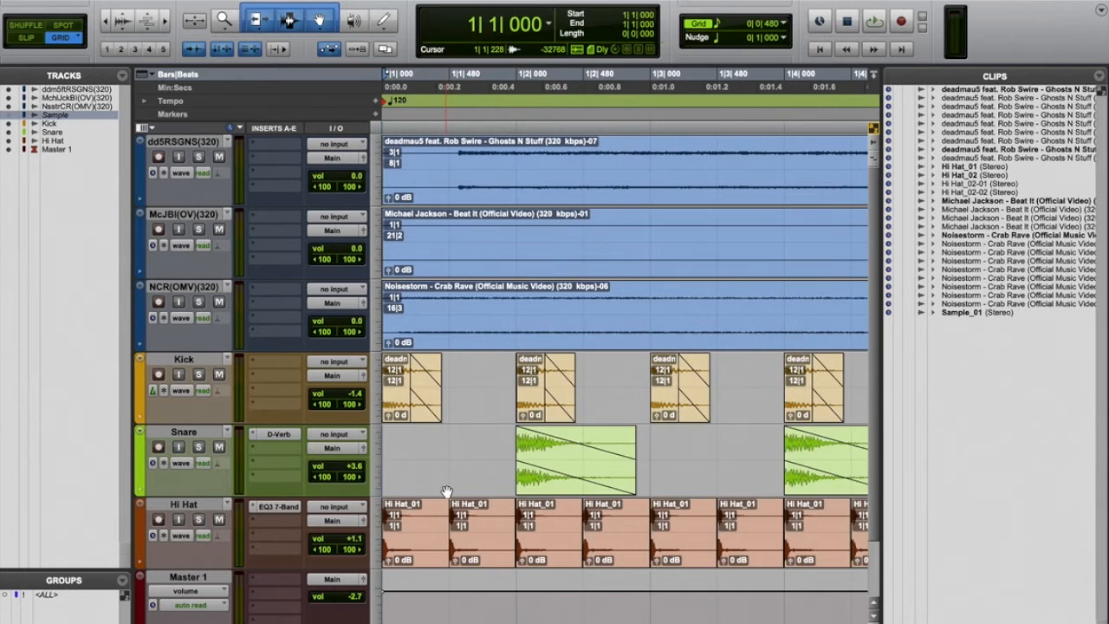
pyautogui.press('r')
pyautogui.press('r')
pyautogui.press('r')
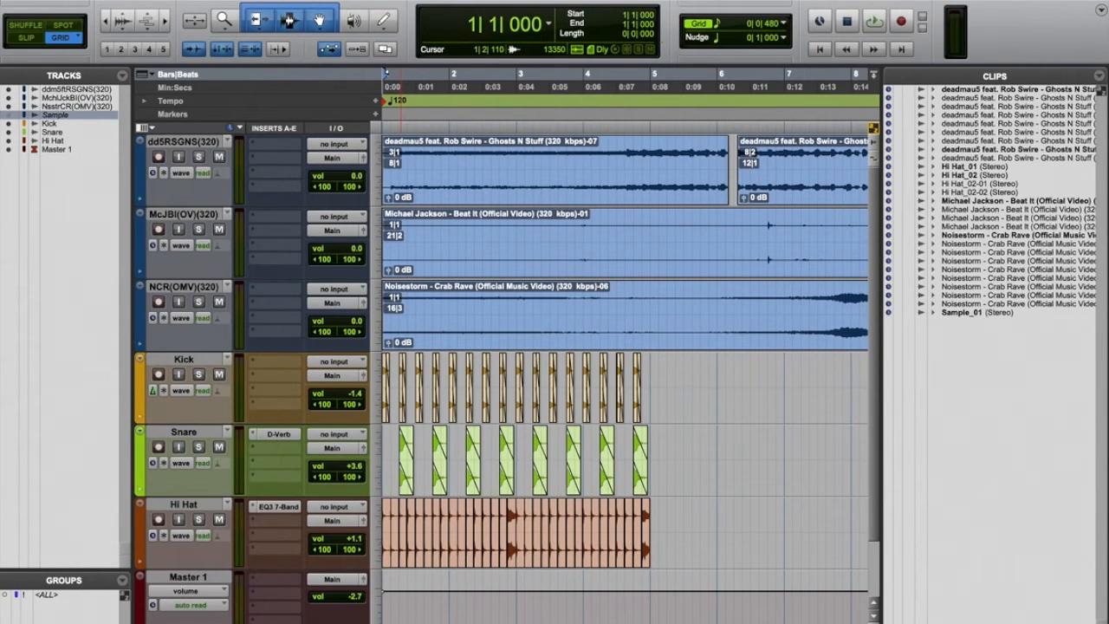
pyautogui.click(213, 0)
pyautogui.click(221, 0)
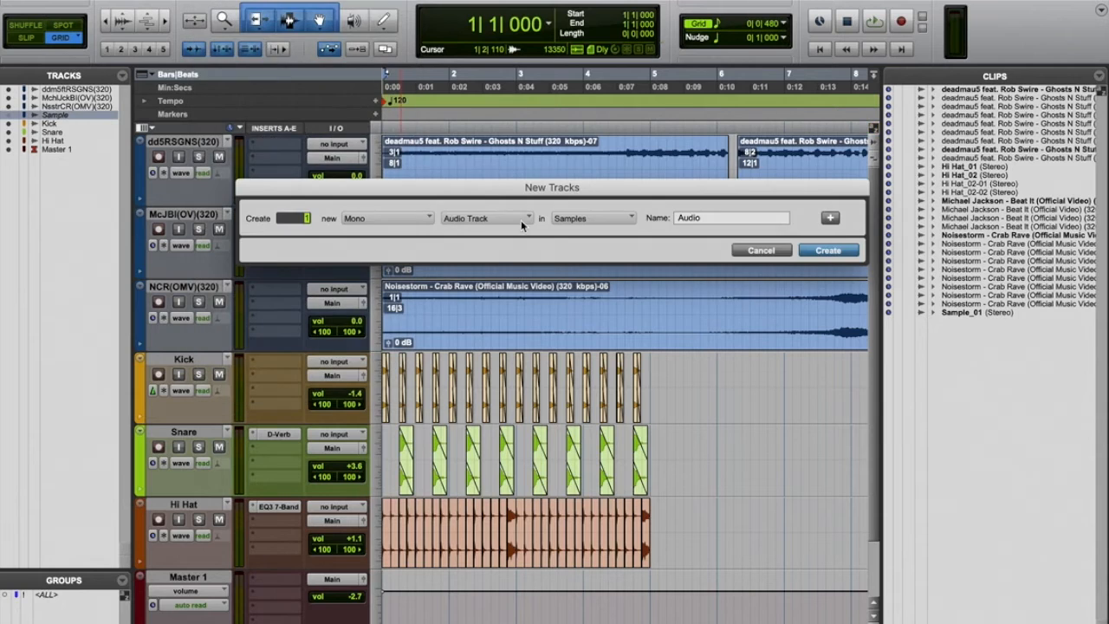
pyautogui.click(422, 220)
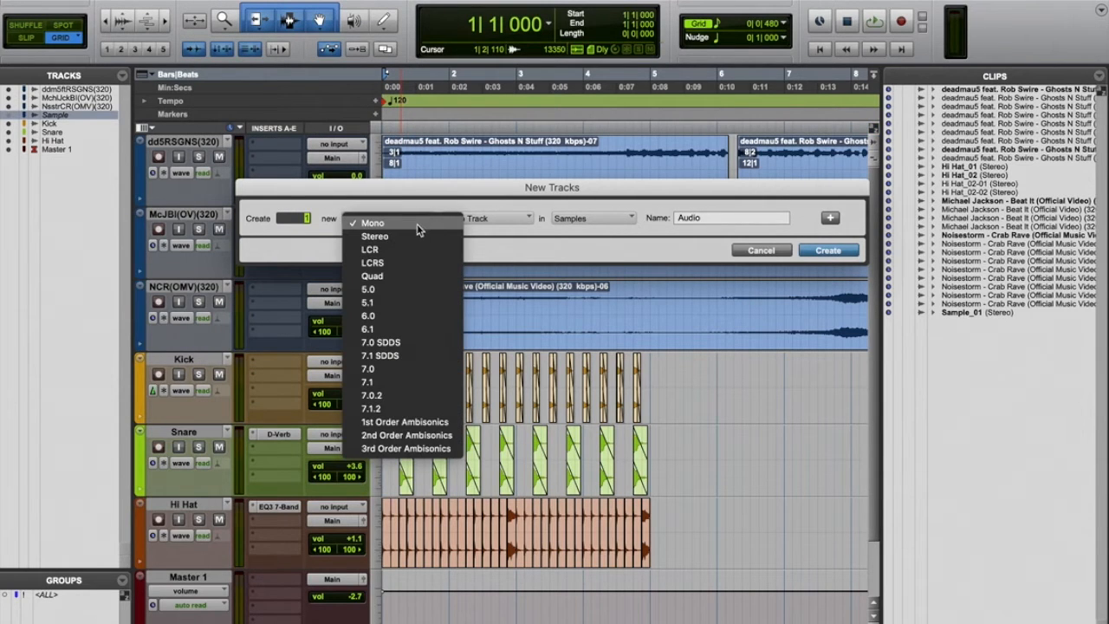
pyautogui.click(416, 235)
pyautogui.click(464, 218)
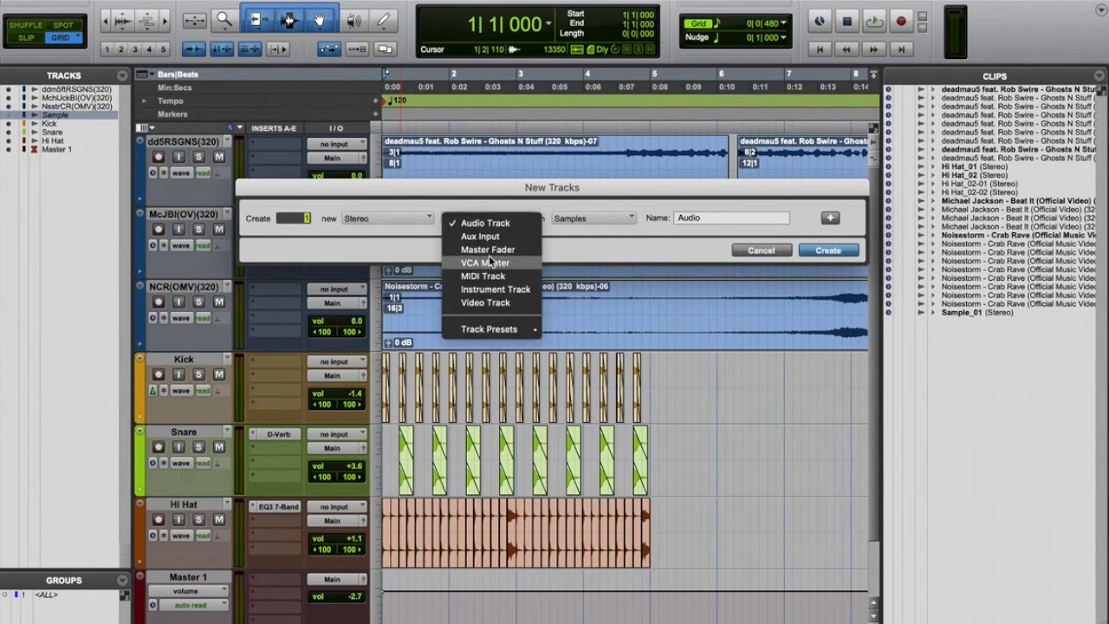
pyautogui.click(494, 291)
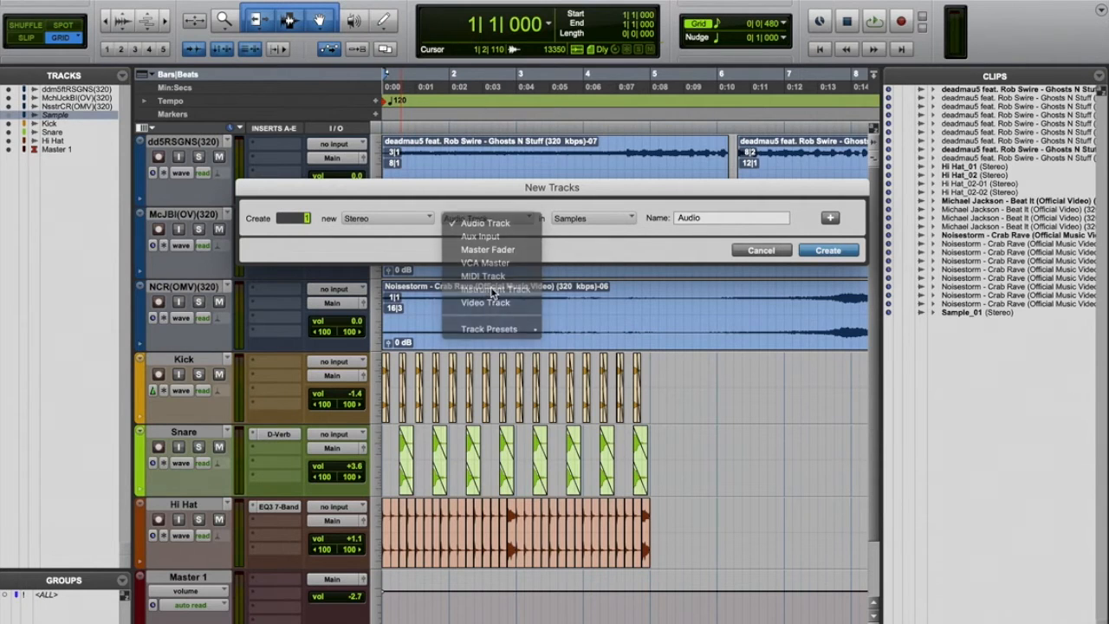
# Step: Name the new instrument track Bass and create it
pyautogui.press('BackSpace')
pyautogui.press('BackSpace')
pyautogui.press('BackSpace')
pyautogui.press('BackSpace')
pyautogui.write('Bass')
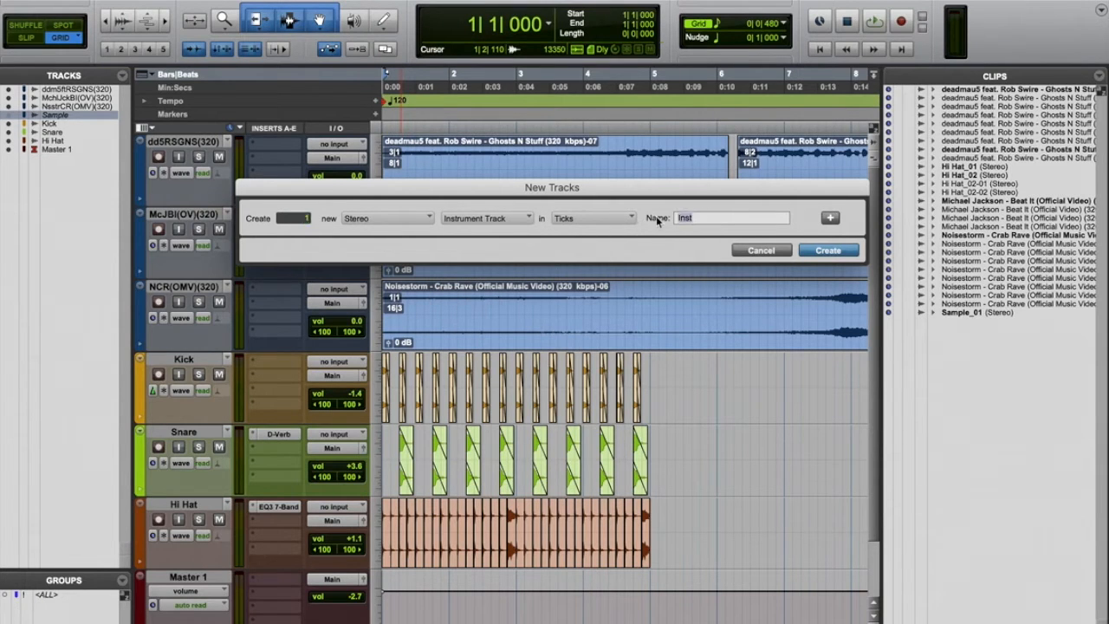
pyautogui.click(828, 250)
pyautogui.scroll(-5, 193, 388)
pyautogui.scroll(5, 193, 389)
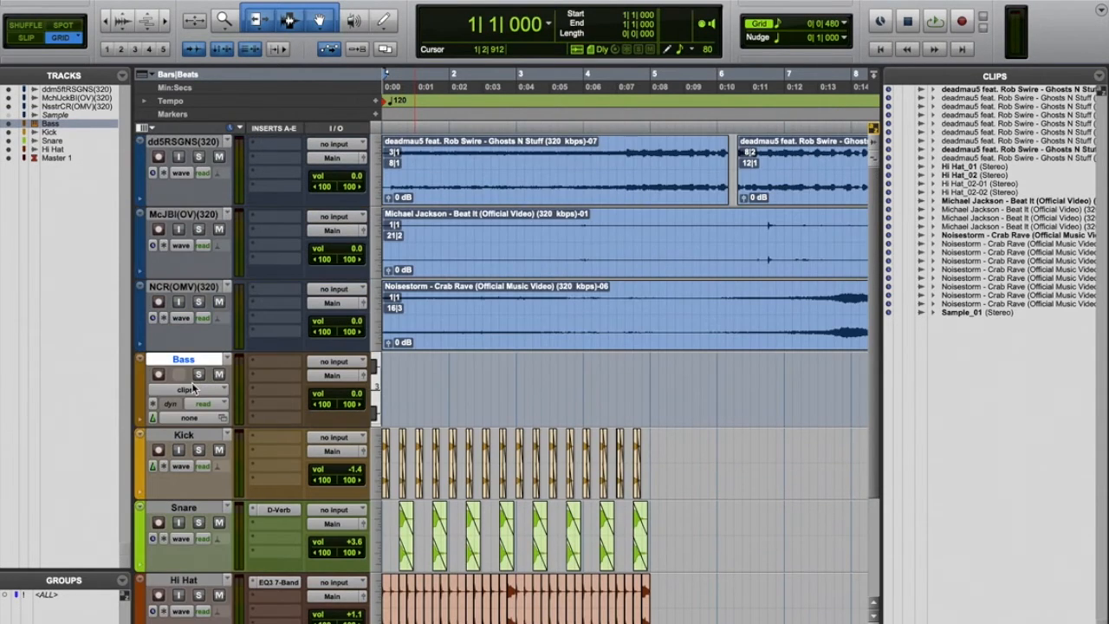
# Step: Insert the multichannel Structure Free (stereo) instrument plug-in on the Bass track
pyautogui.click(256, 367)
pyautogui.moveTo(329, 364)
pyautogui.moveTo(425, 368)
pyautogui.moveTo(459, 485)
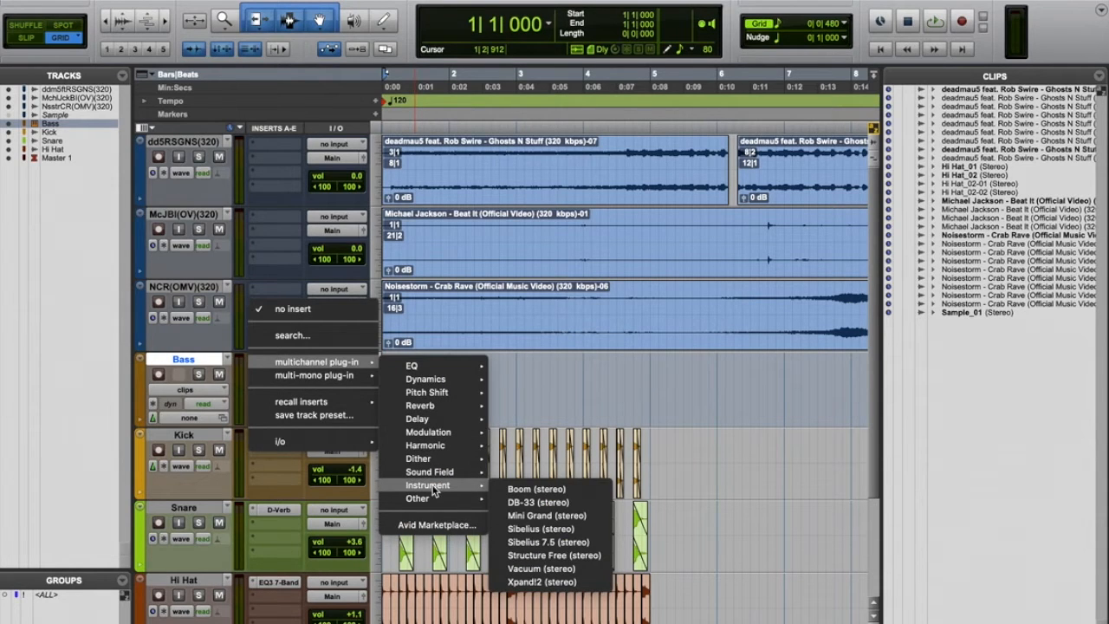
pyautogui.click(546, 557)
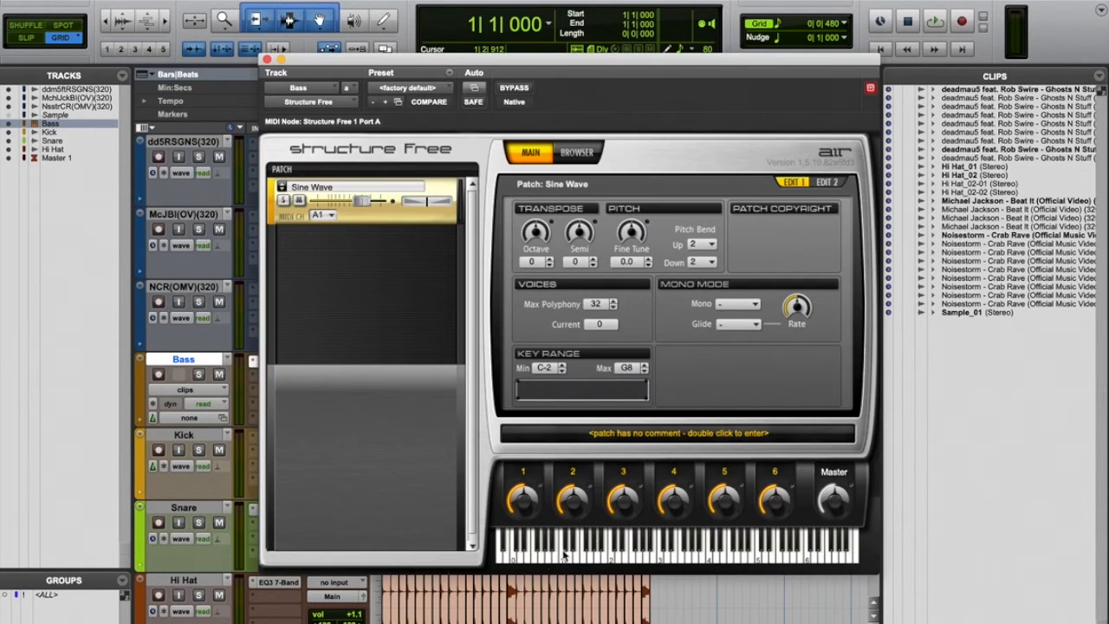
# Step: Audition the Sine Wave patch on the plug-in's keyboard and raise Structure Free's master volume to +8.4 dB
pyautogui.click(613, 555)
pyautogui.click(656, 554)
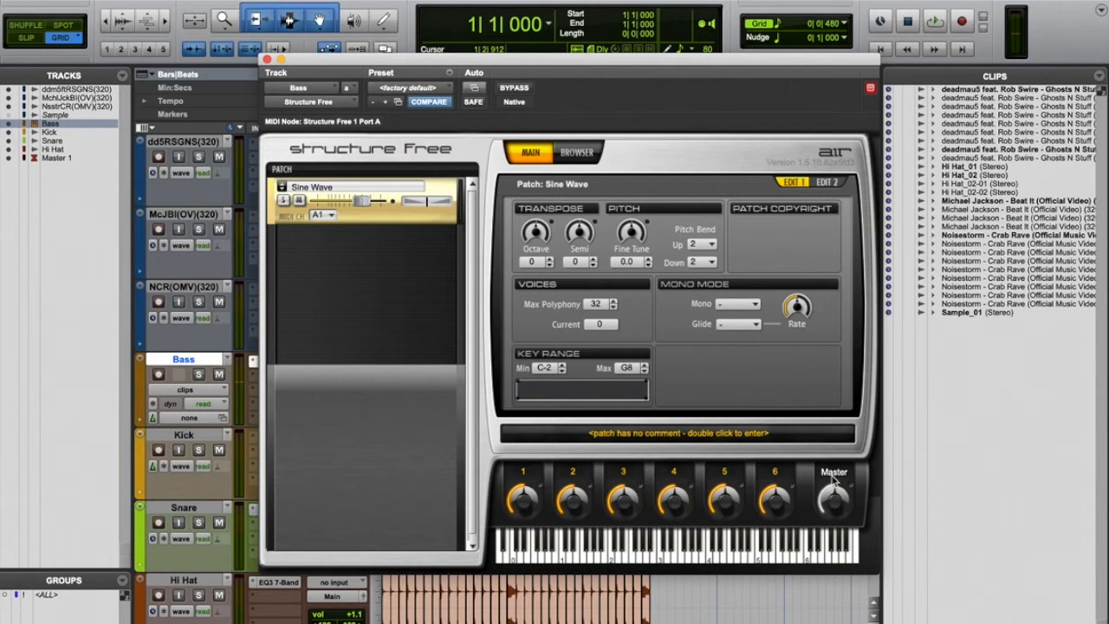
pyautogui.moveTo(833, 472); pyautogui.dragTo(834, 456)
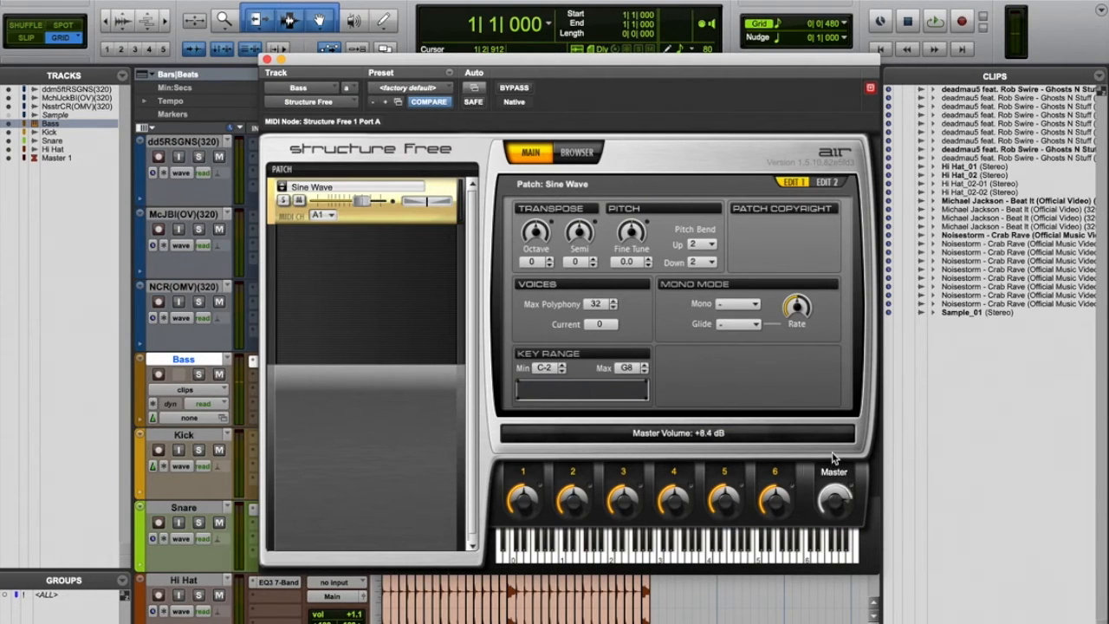
pyautogui.click(563, 590)
pyautogui.click(593, 557)
pyautogui.click(635, 557)
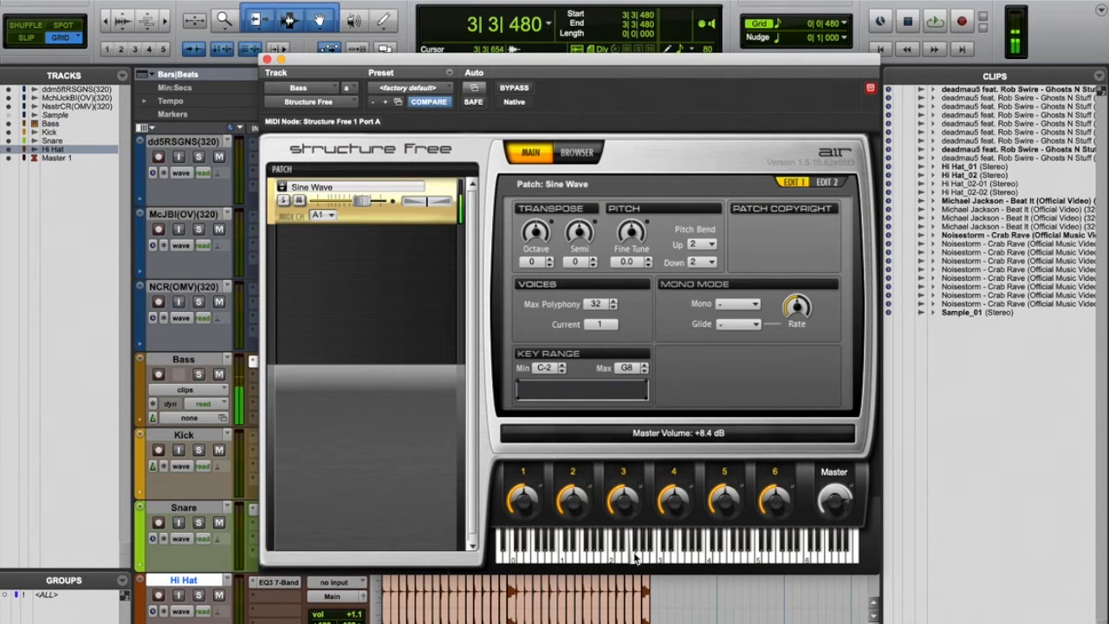
# Step: Remove the Sine Wave patch, load Sample_01.wav from the Finder window into Structure Free's patch list, and audition it
pyautogui.rightClick(356, 217)
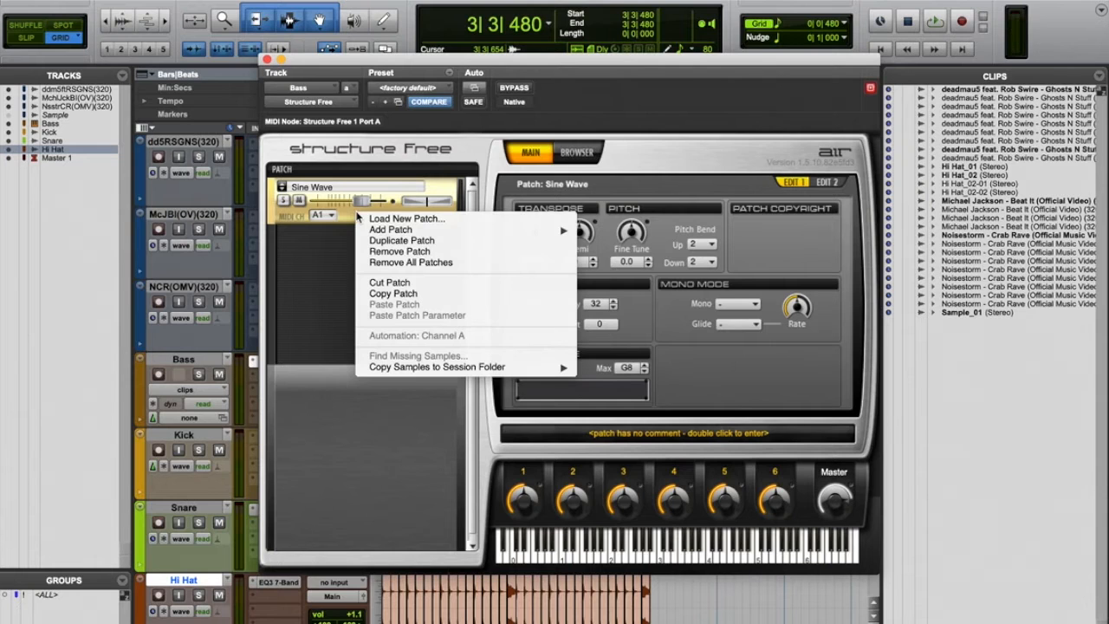
pyautogui.click(394, 251)
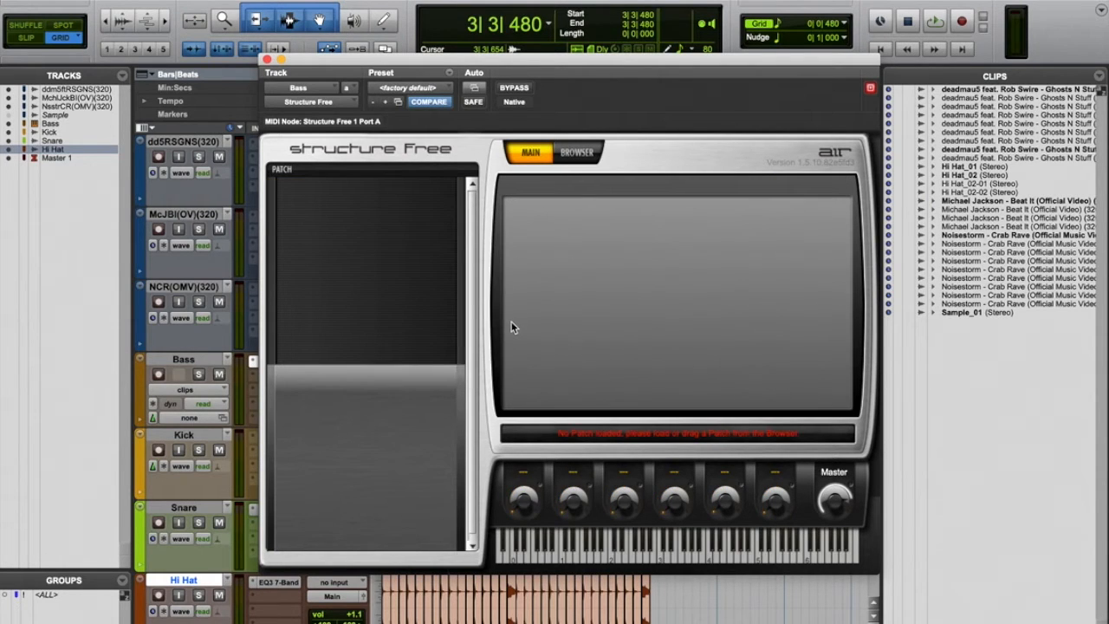
pyautogui.press('super+Tab')
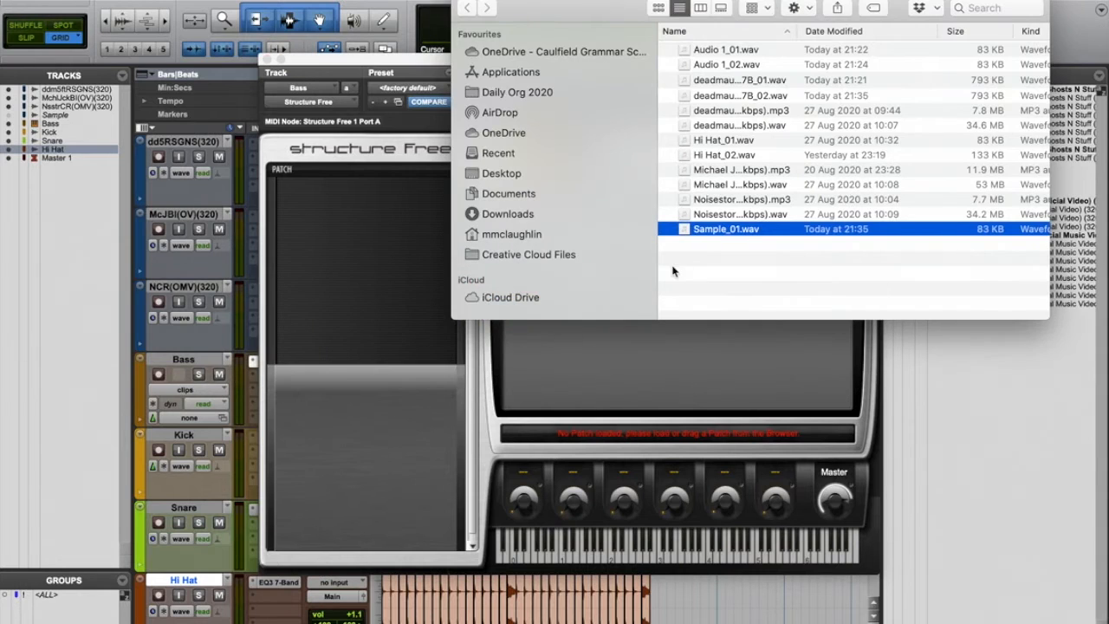
pyautogui.press('space')
pyautogui.press('space')
pyautogui.moveTo(688, 229); pyautogui.dragTo(359, 237)
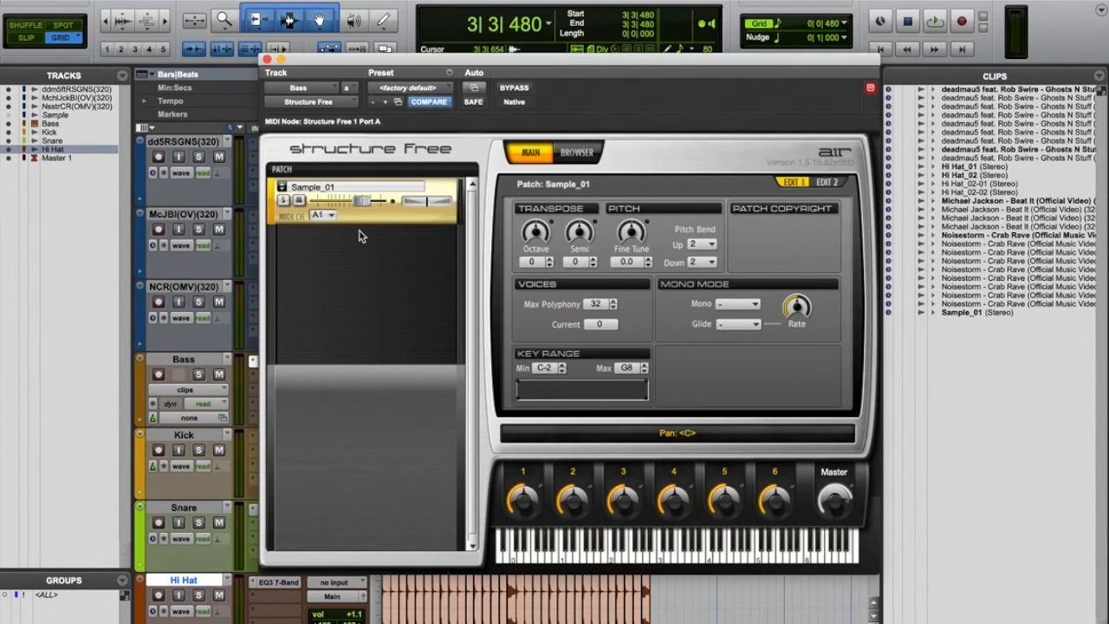
pyautogui.click(662, 561)
# Step: Close the Structure Free window and make the Bass track taller for note editing
pyautogui.click(266, 59)
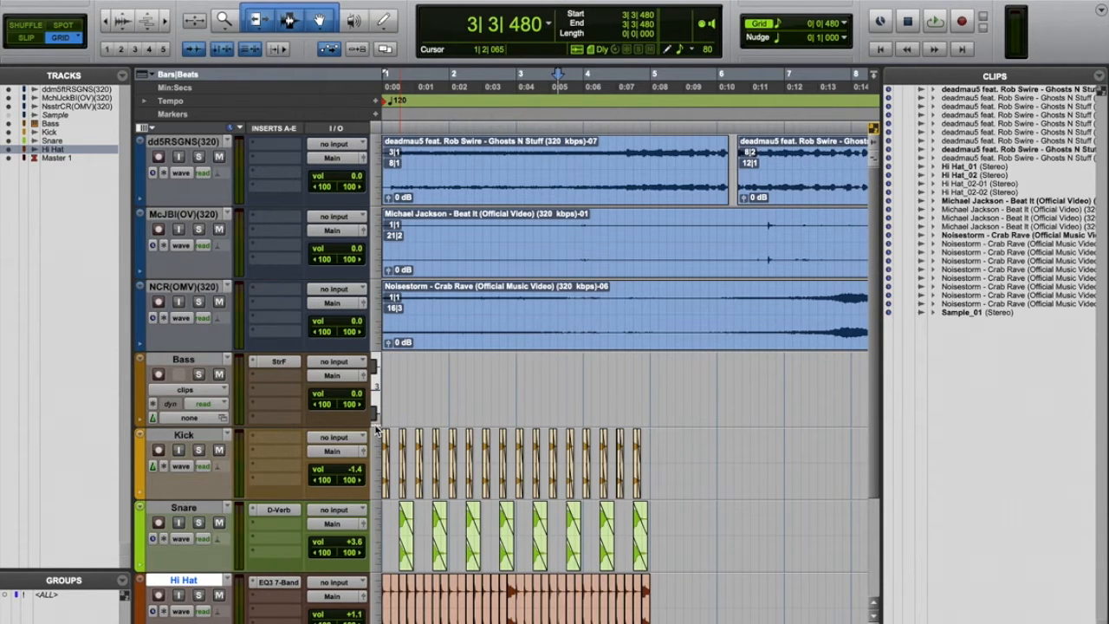
pyautogui.moveTo(376, 429); pyautogui.dragTo(400, 502)
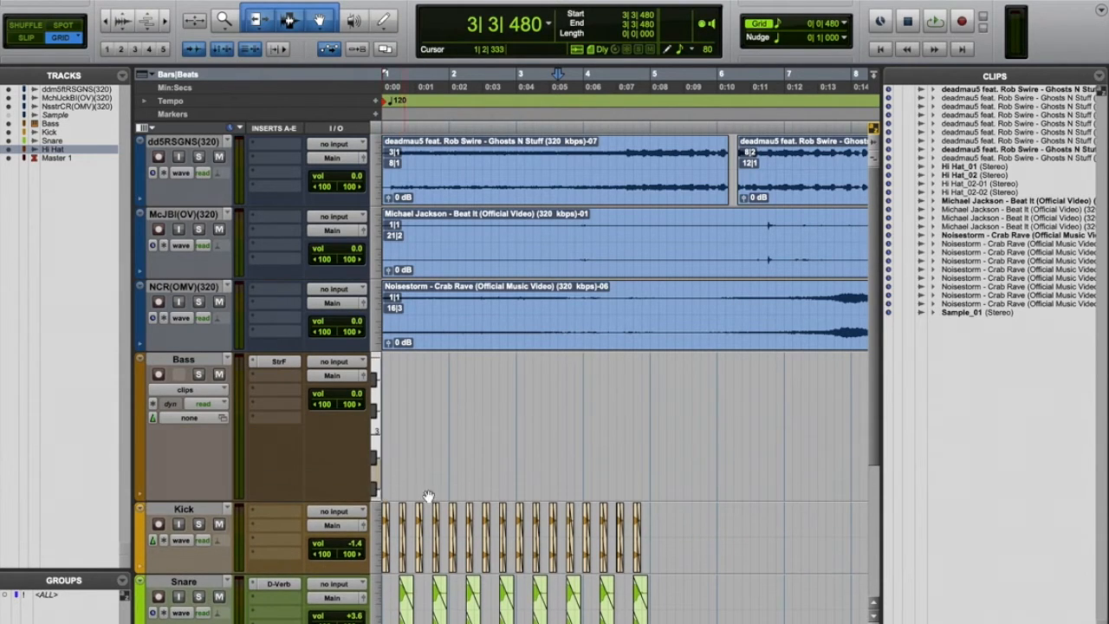
pyautogui.press('t')
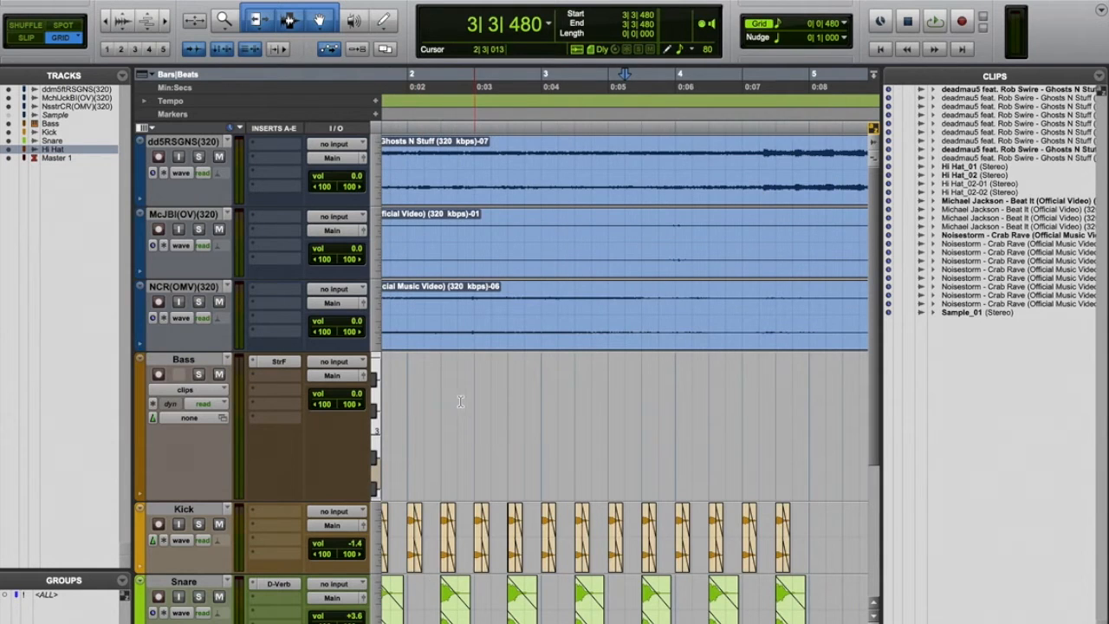
pyautogui.hscroll(-3, 460, 401)
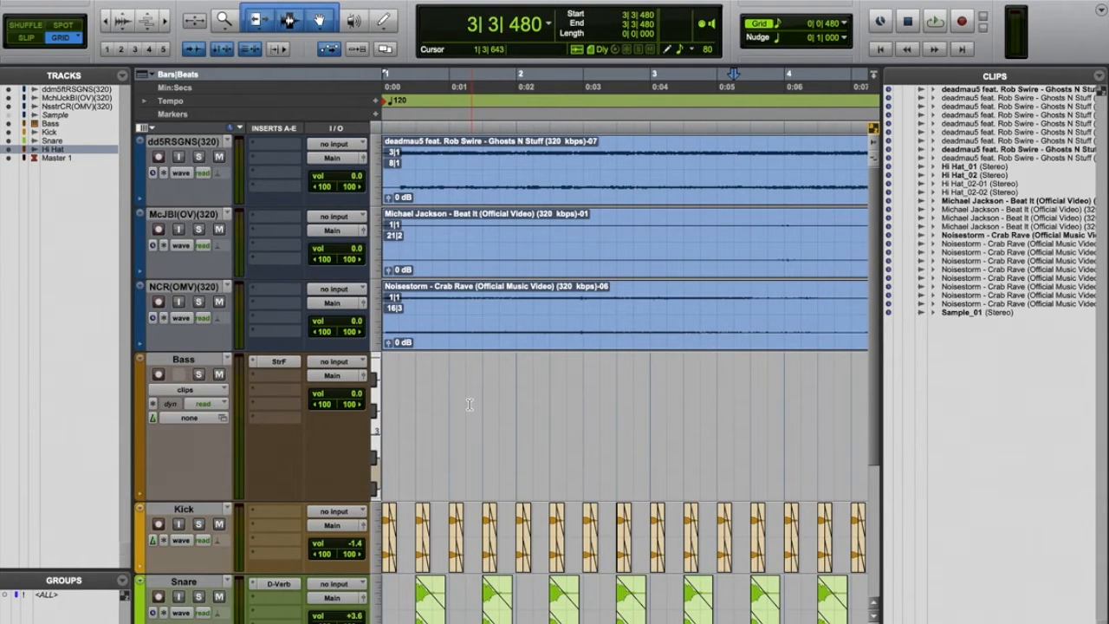
pyautogui.press('Return')
# Step: Activate the Pencil tool and set the Bass track's view to notes
pyautogui.click(385, 23)
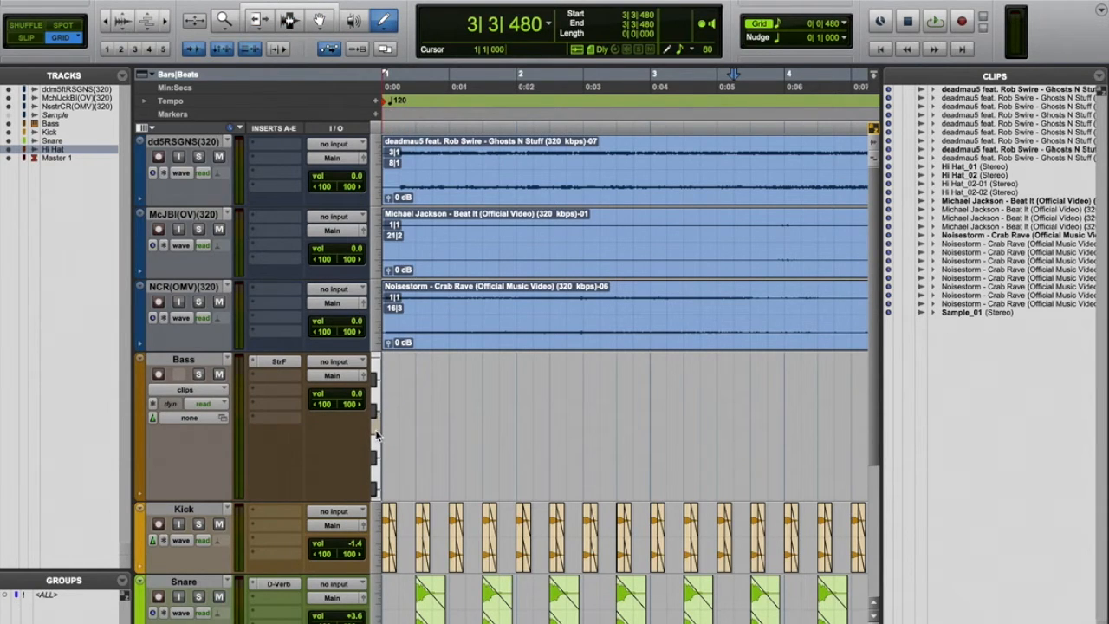
pyautogui.hotkey('ctrl', '-')
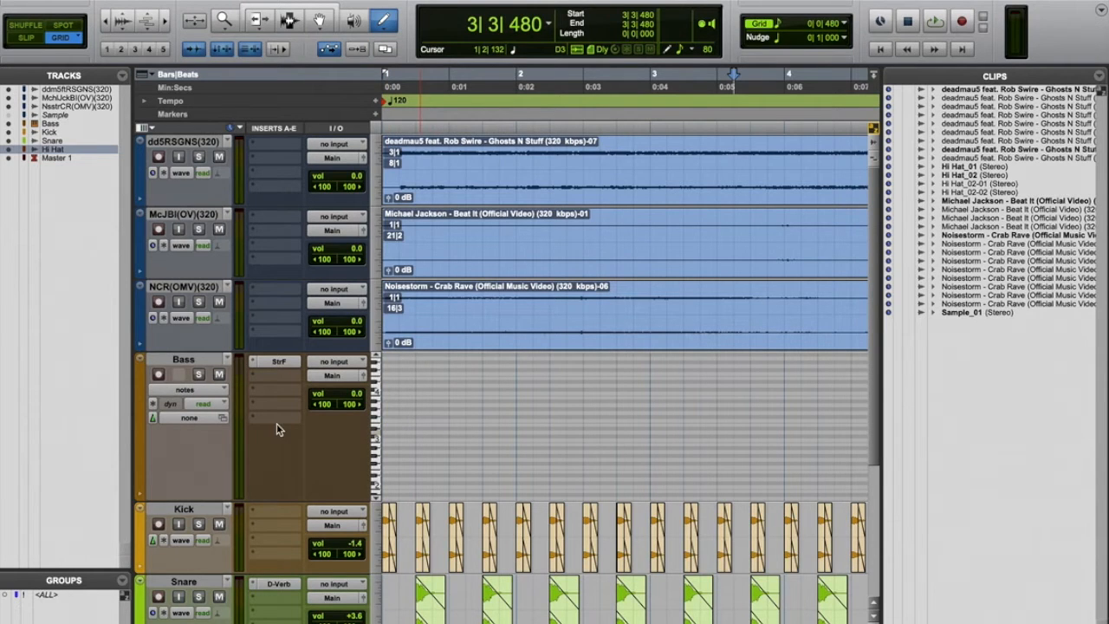
pyautogui.click(192, 391)
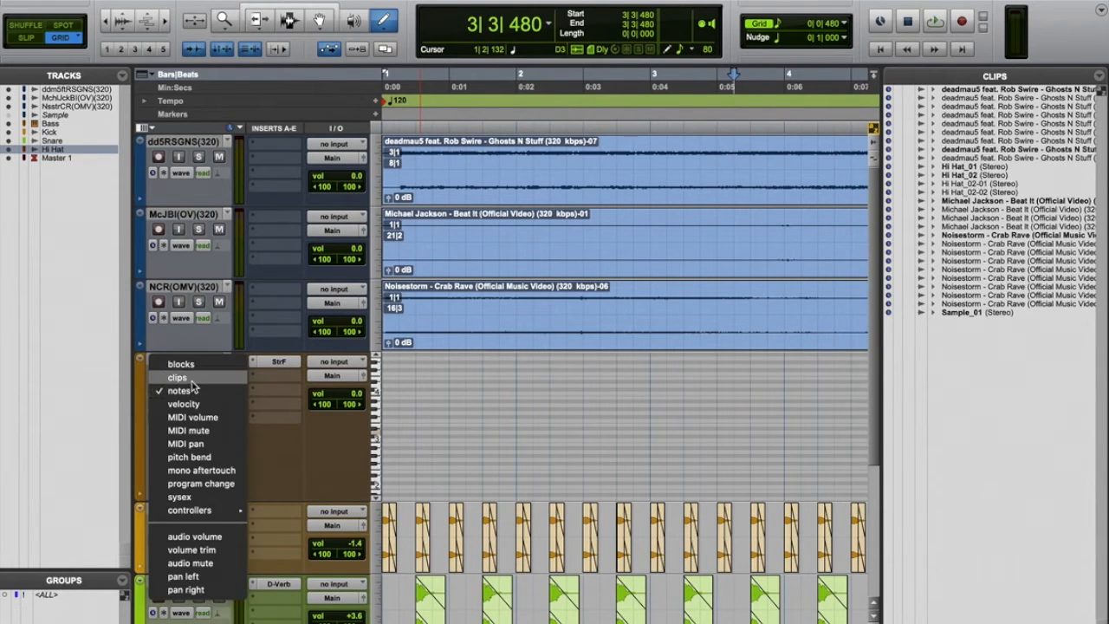
pyautogui.click(177, 378)
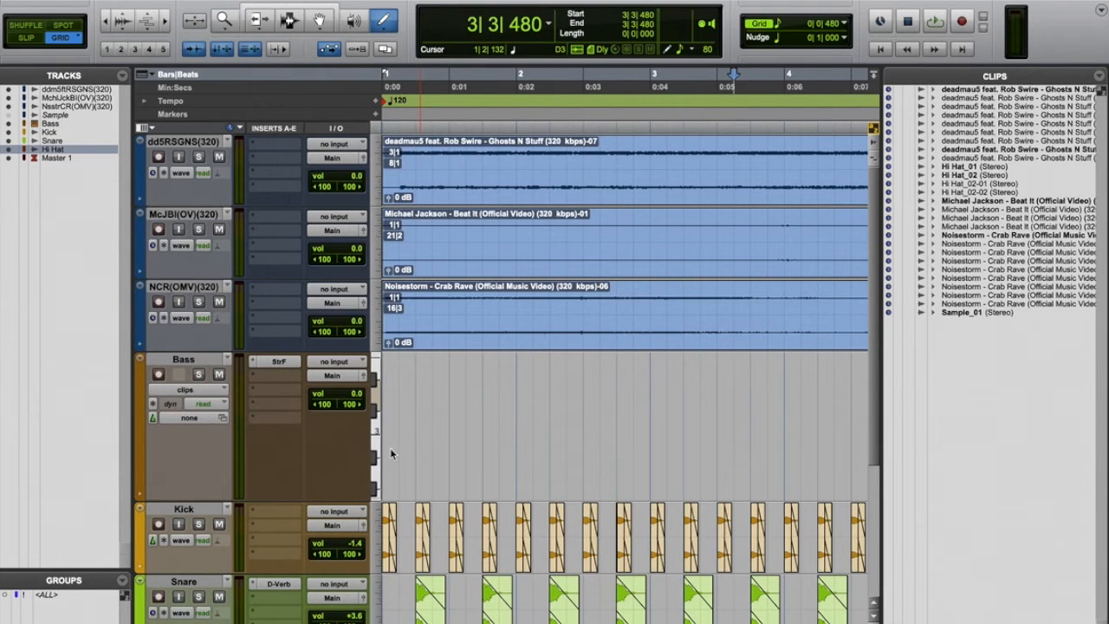
pyautogui.click(210, 392)
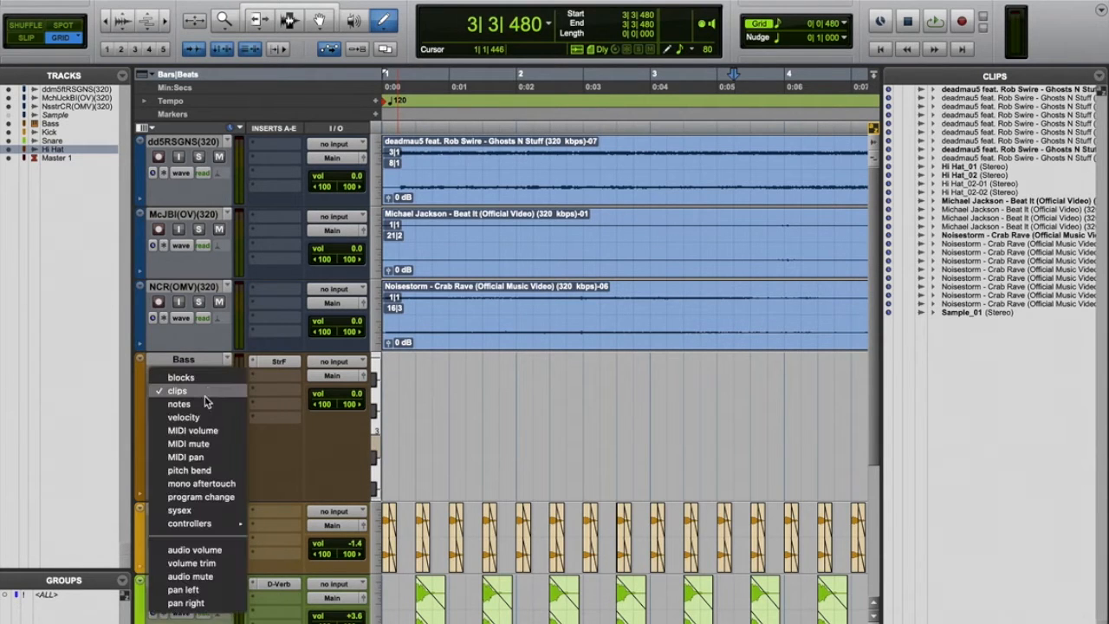
pyautogui.click(205, 404)
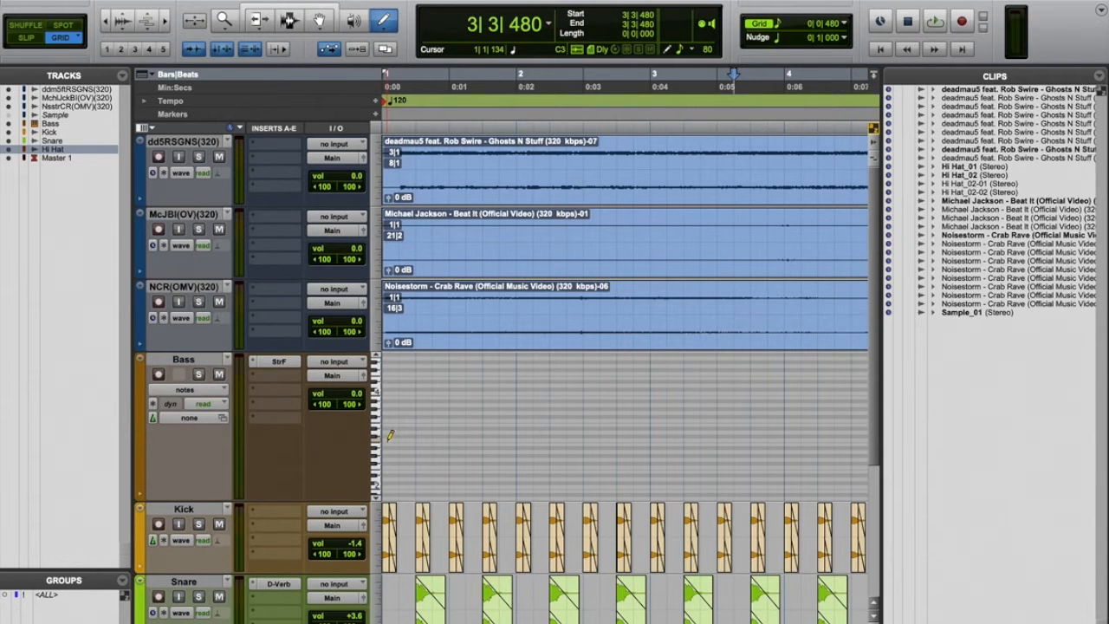
# Step: Draw a one-beat C3 note at 1|1|000 and an eighth-note C3 at 1|2|480 on the Bass track, then return to the start
pyautogui.click(388, 439)
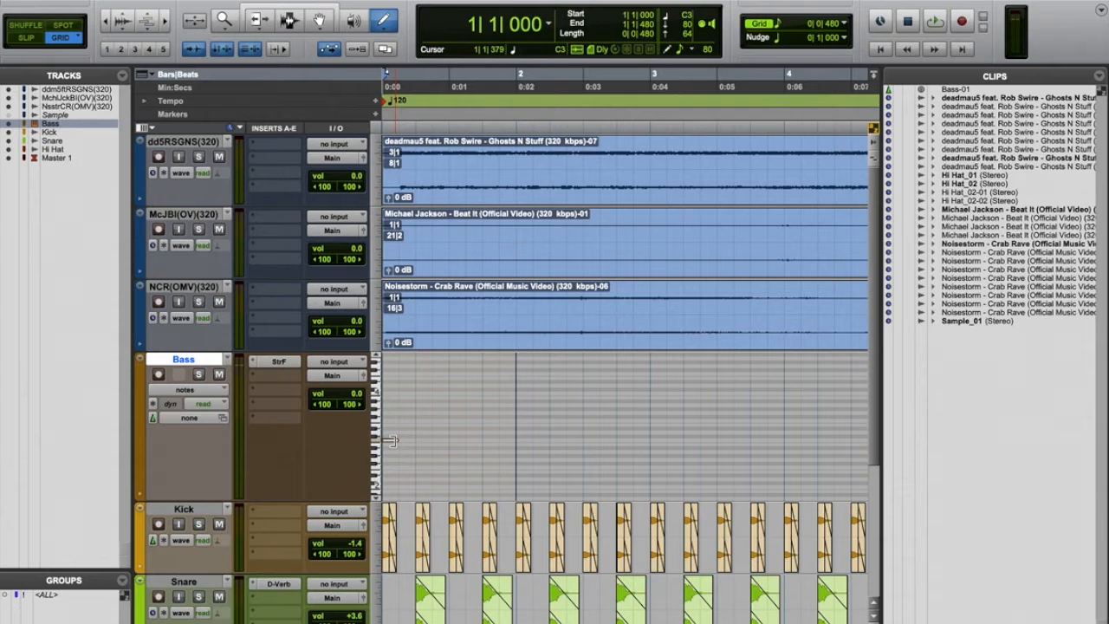
pyautogui.moveTo(390, 441); pyautogui.dragTo(419, 436)
pyautogui.click(434, 440)
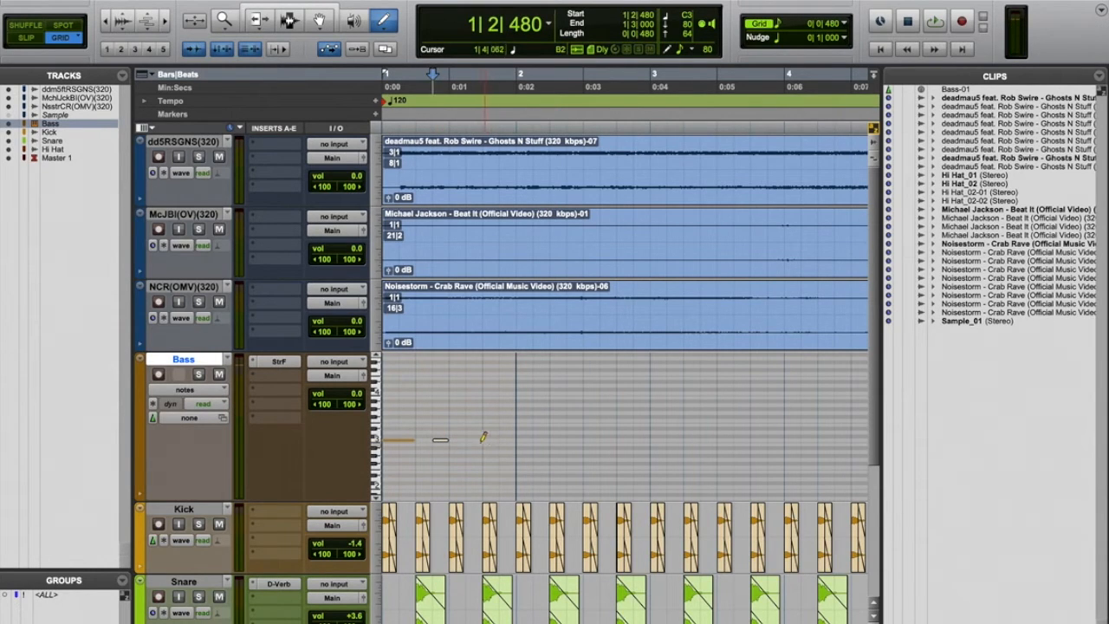
pyautogui.press('Return')
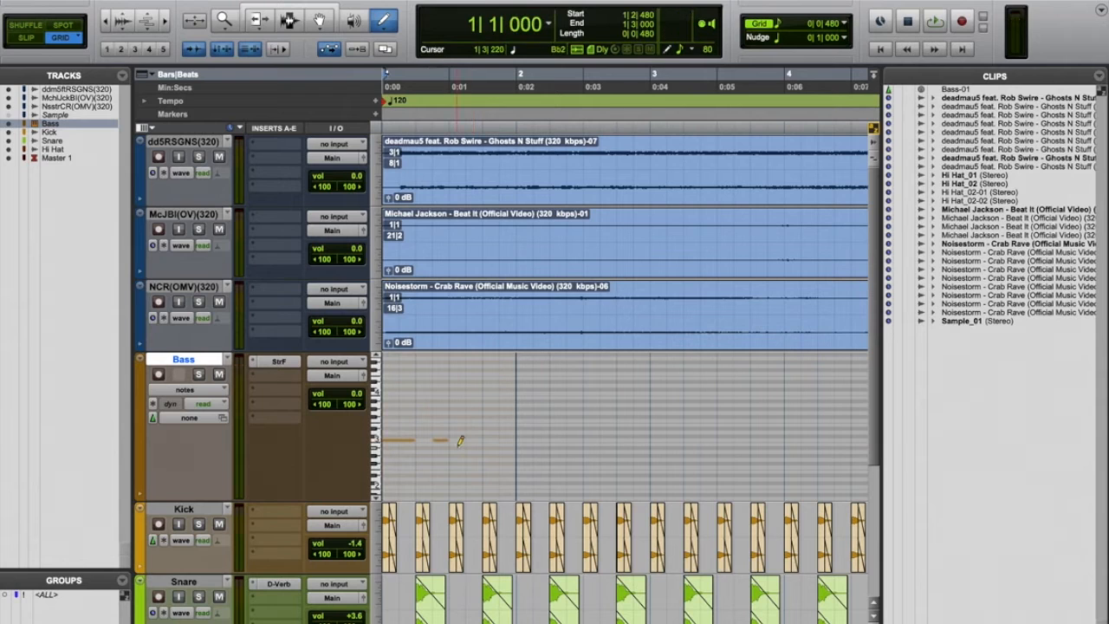
# Step: Mute the three imported song tracks and audition the Bass track's notes together with the drums
pyautogui.press('space')
pyautogui.press('space')
pyautogui.click(219, 158)
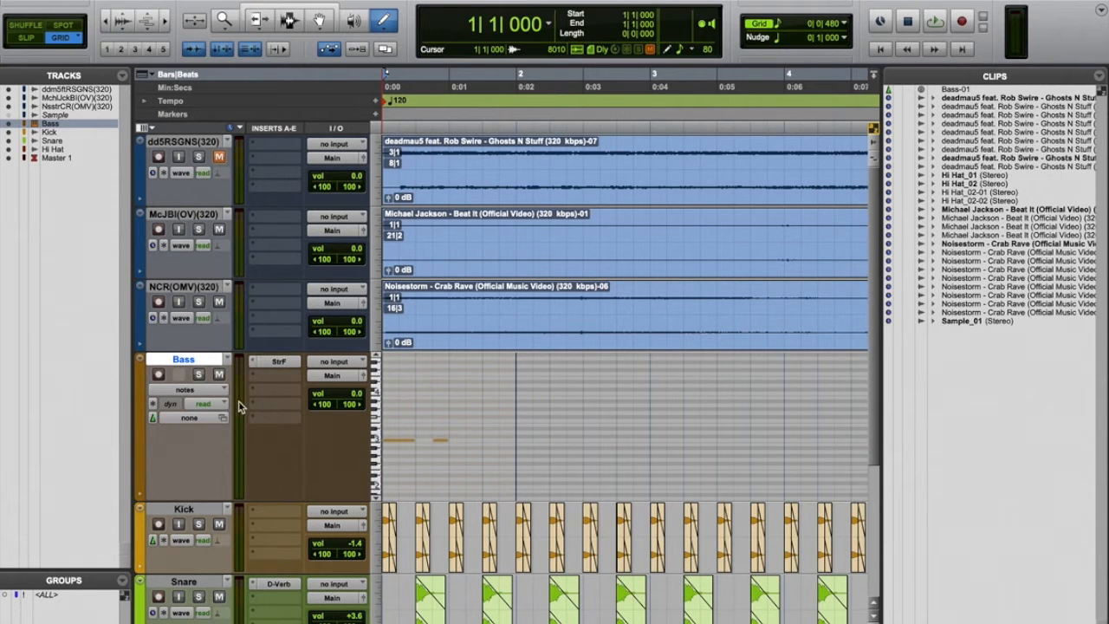
pyautogui.click(220, 230)
pyautogui.press('space')
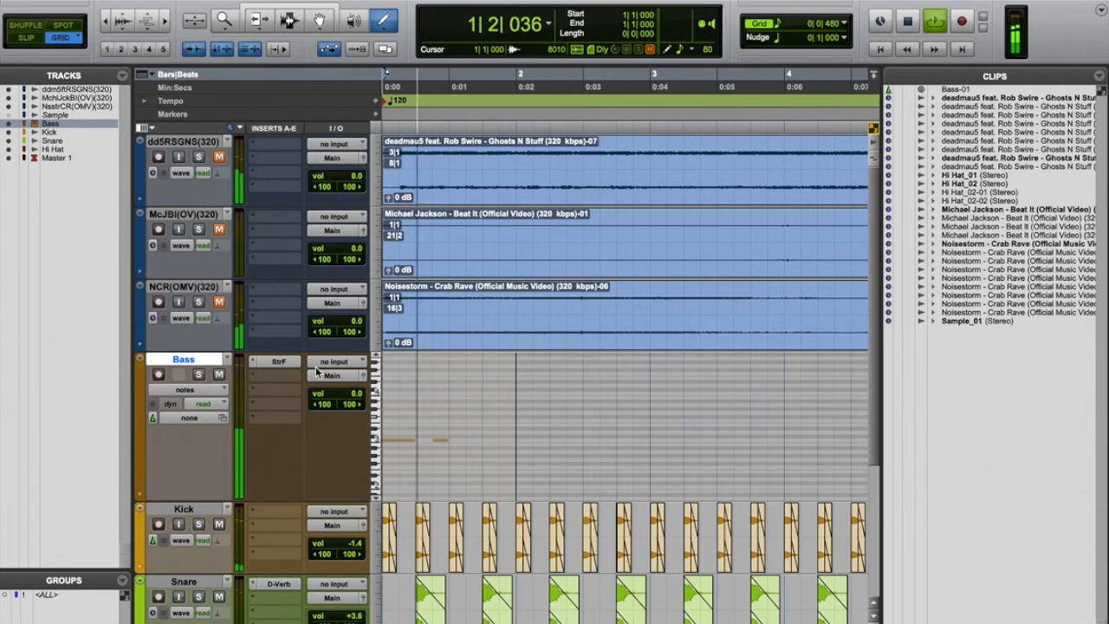
pyautogui.press('space')
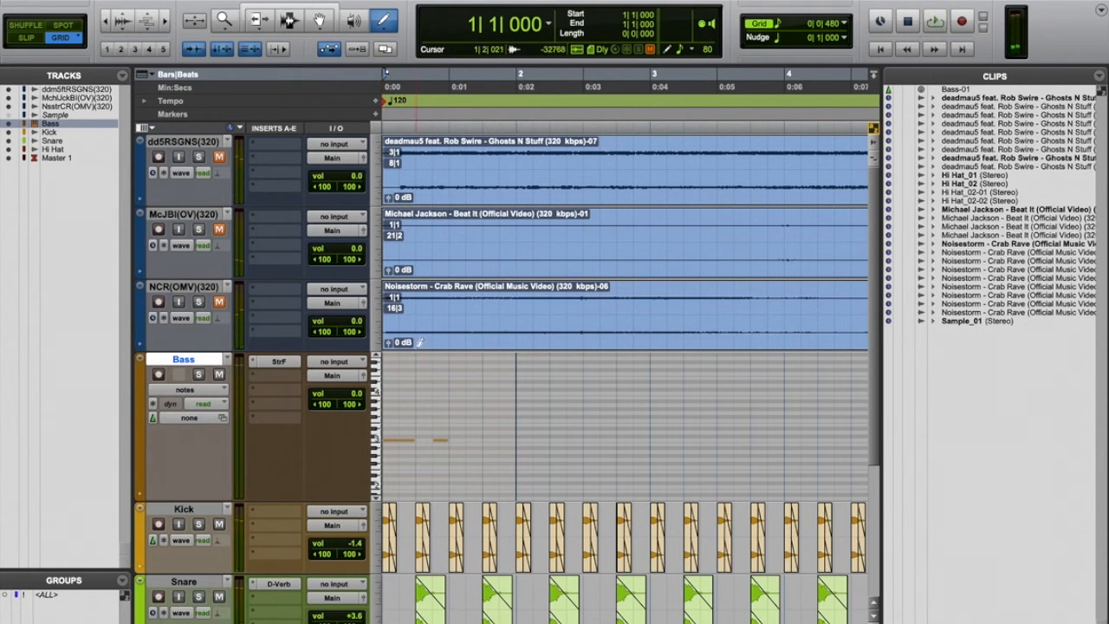
# Step: Set the Bass track's view to clips and activate the Smart Tool
pyautogui.click(172, 388)
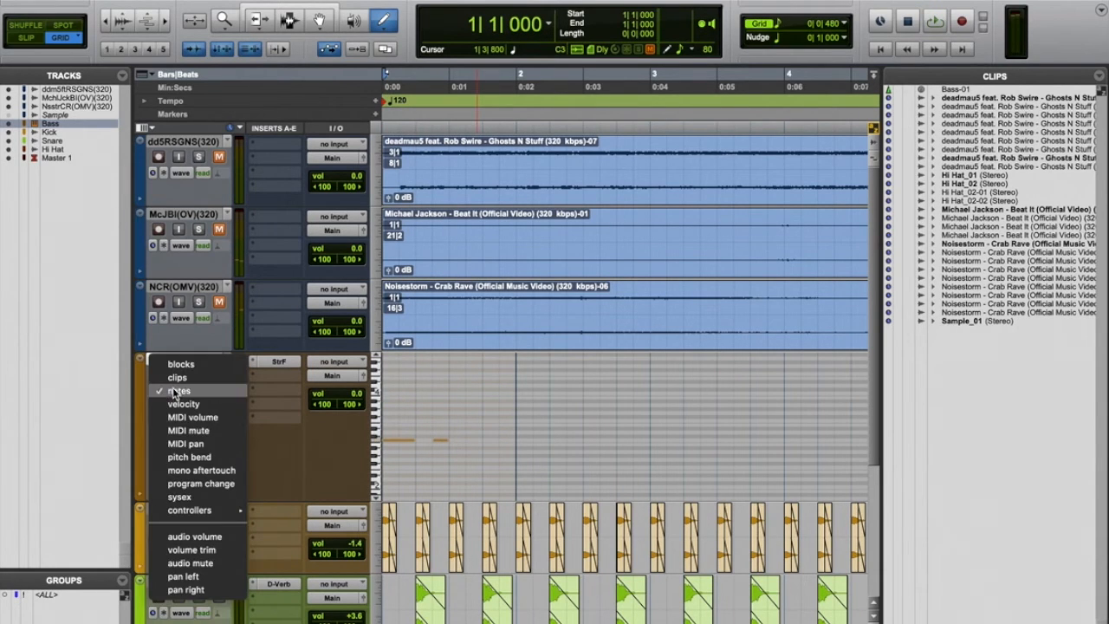
pyautogui.click(204, 379)
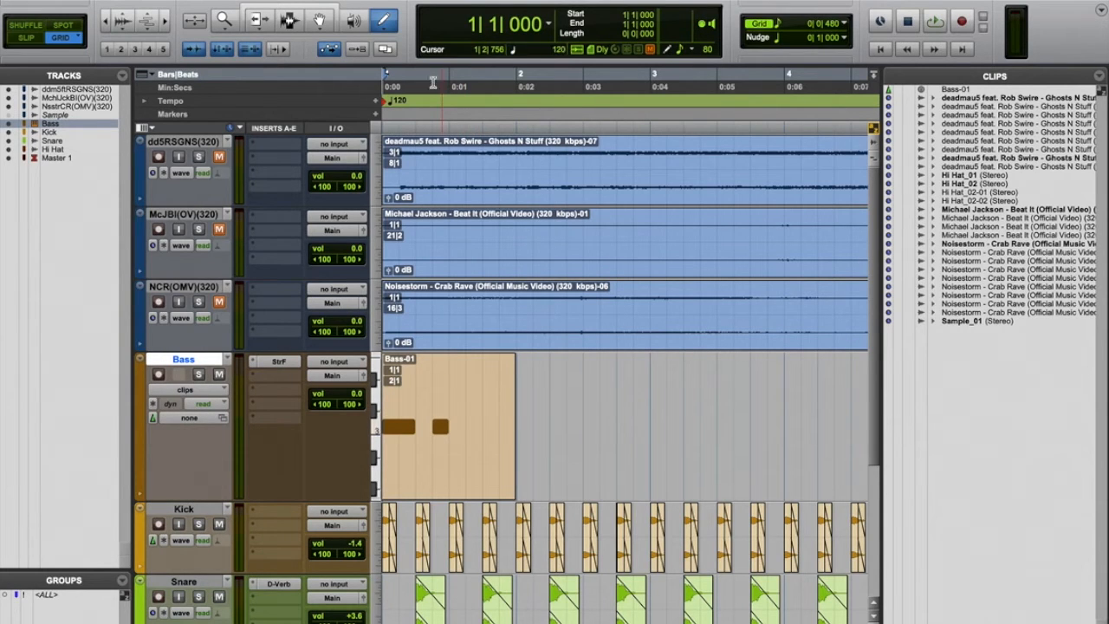
pyautogui.click(315, 8)
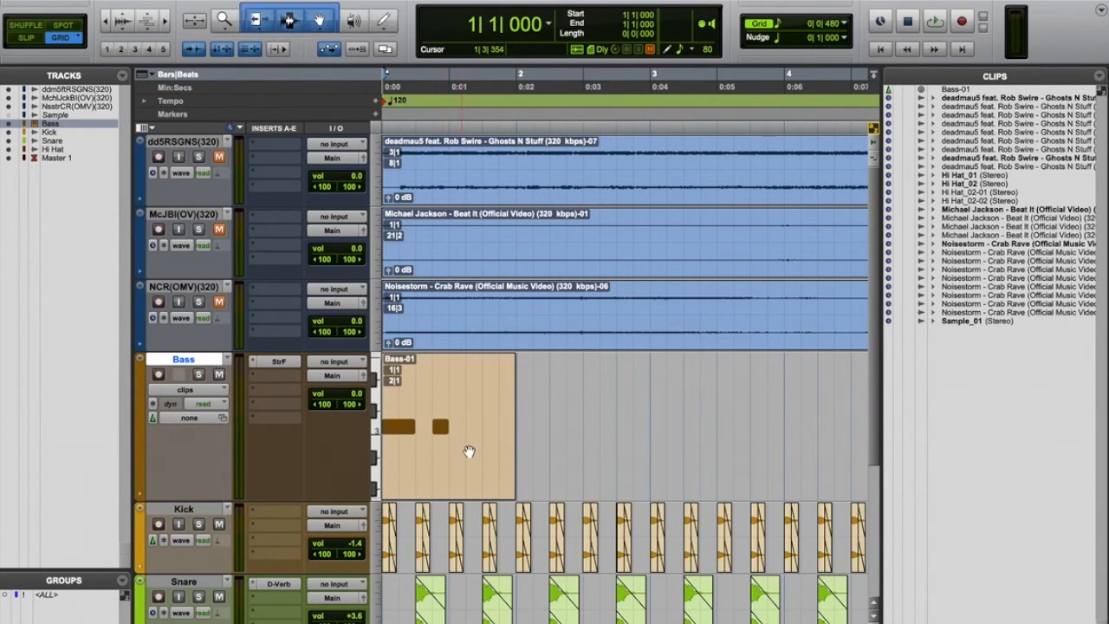
# Step: Duplicate the one-bar bass clip into bar 2 and play the result from the start of the session
pyautogui.click(447, 476)
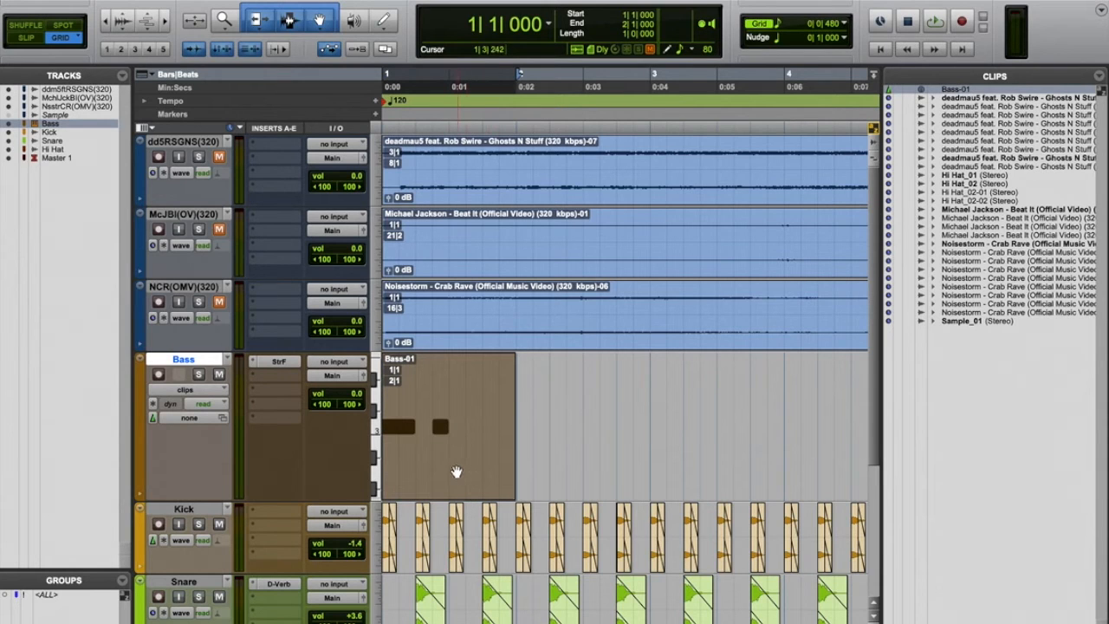
pyautogui.hotkey('ctrl', 'd')
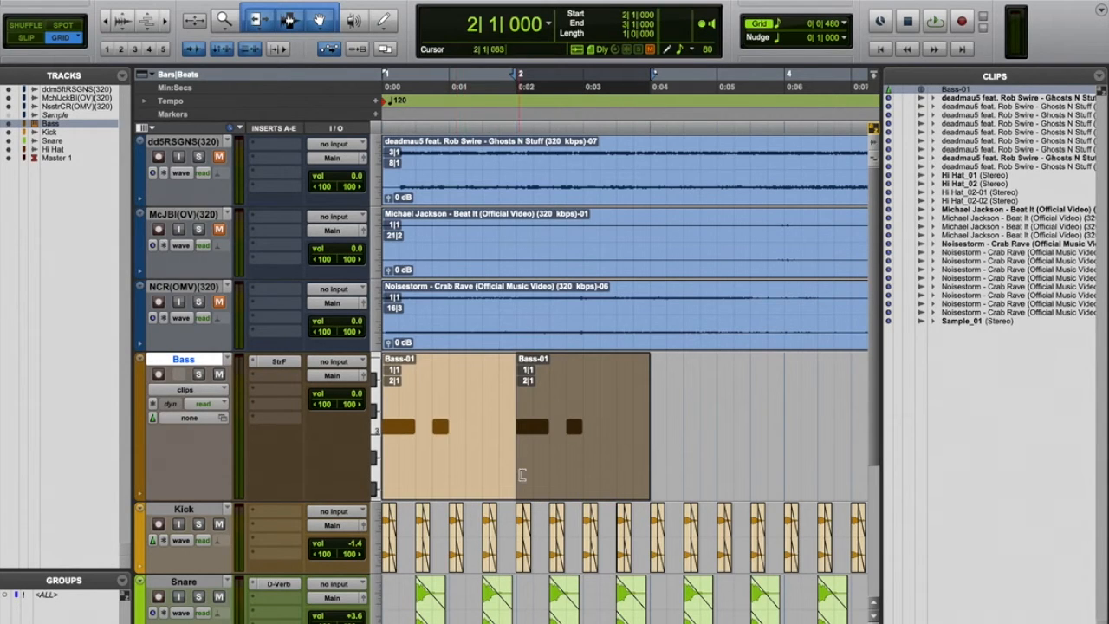
pyautogui.press('Return')
pyautogui.press('space')
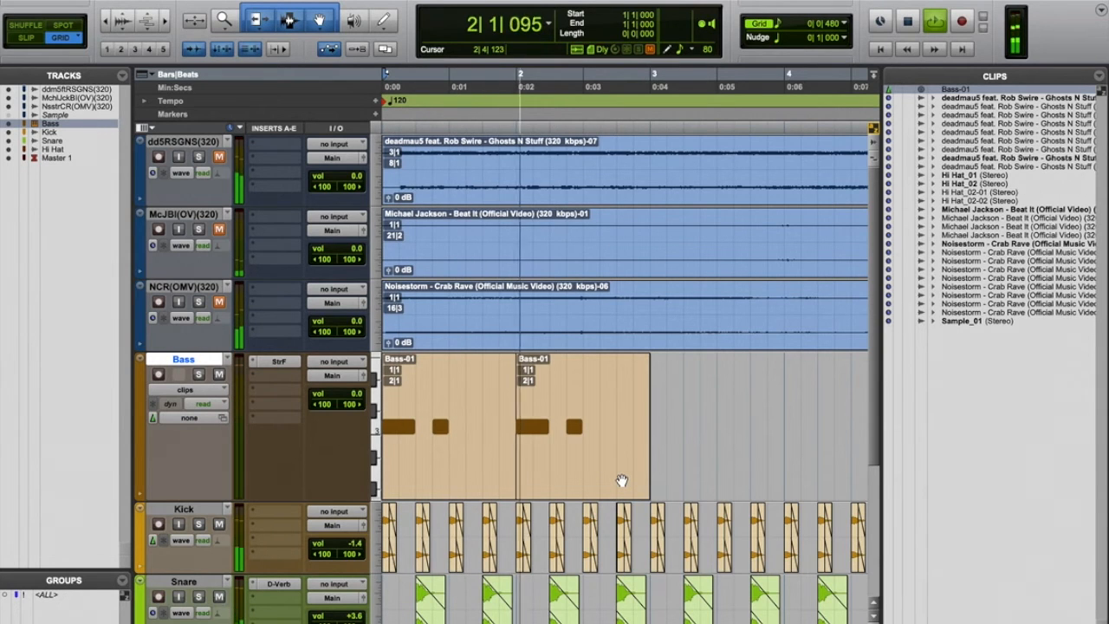
pyautogui.press('space')
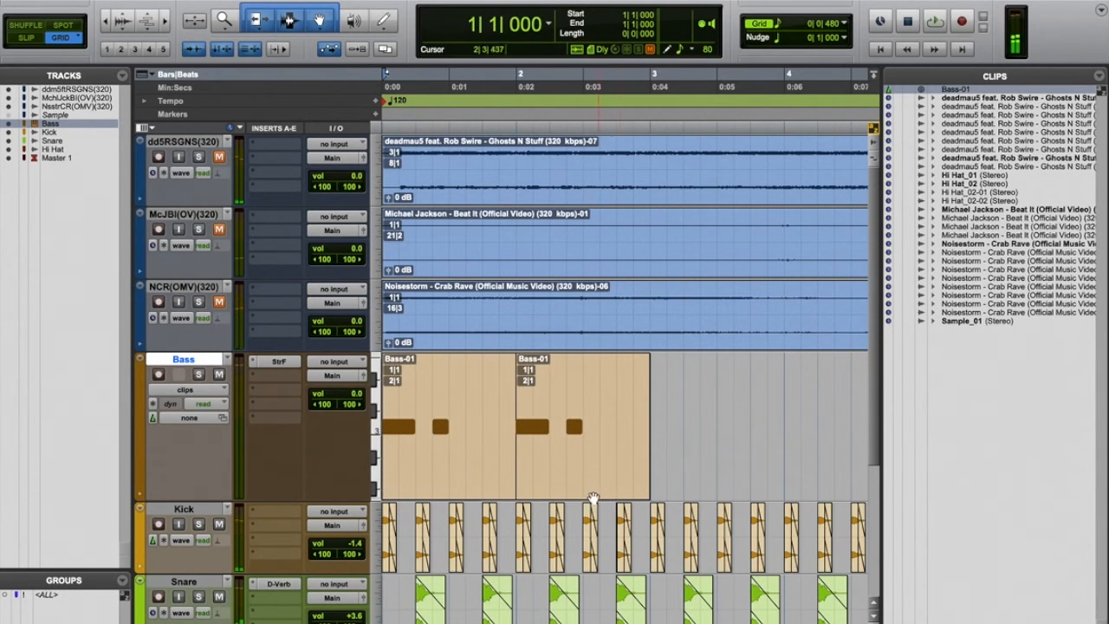
# Step: Duplicate the bass clip into bars 3 and 4, so the bass pattern spans four bars
pyautogui.click(598, 492)
pyautogui.hotkey('ctrl', 'd')
pyautogui.press('space')
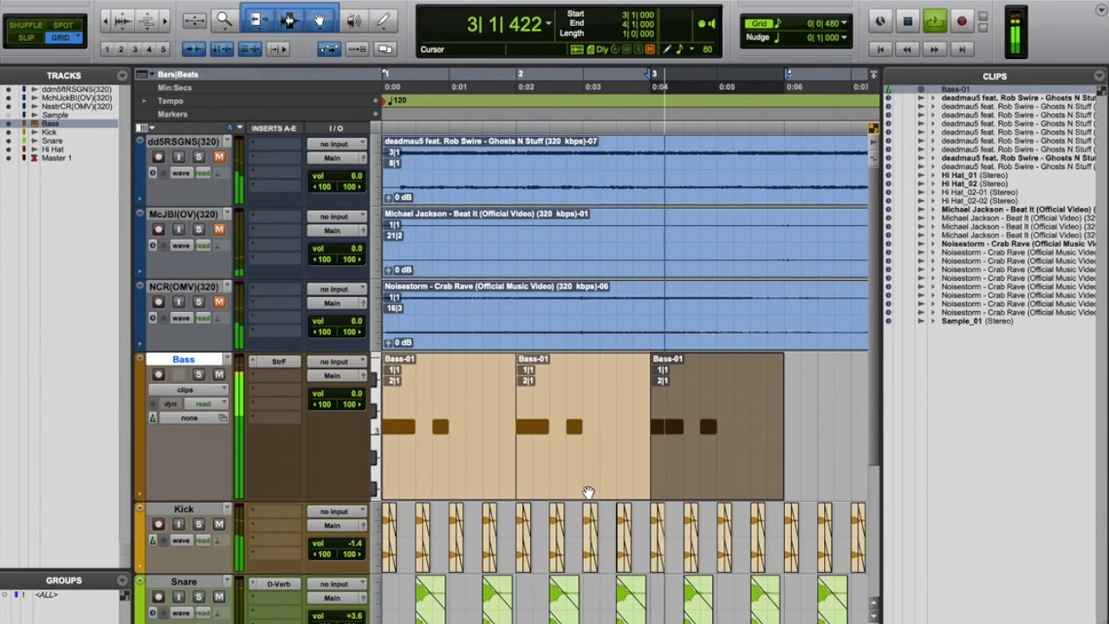
pyautogui.press('space')
pyautogui.hscroll(2, 715, 472)
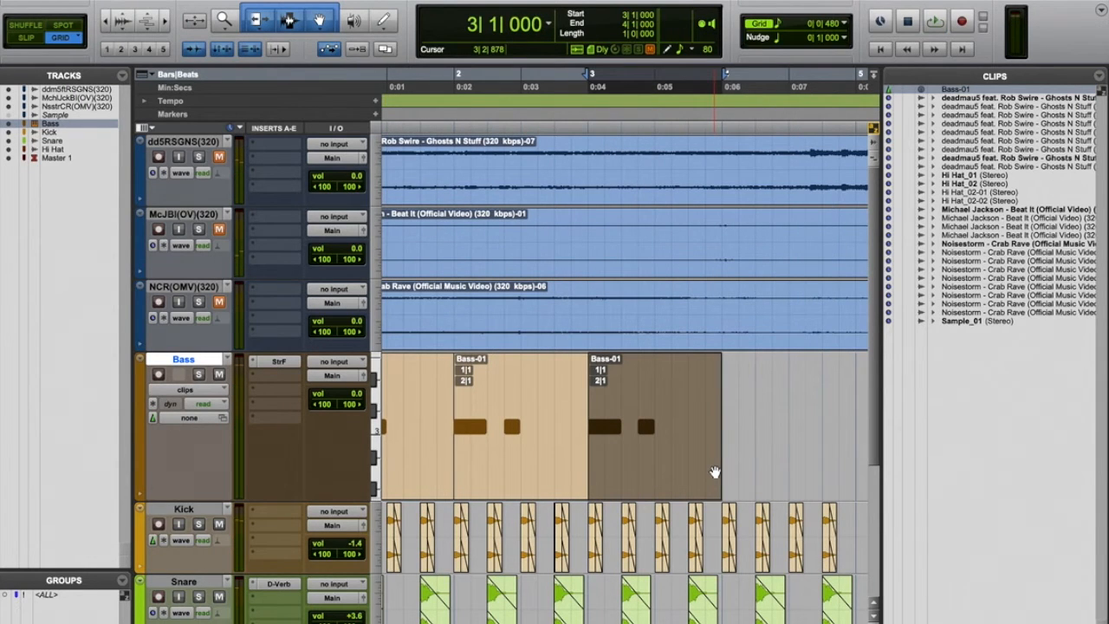
pyautogui.hotkey('ctrl', 'd')
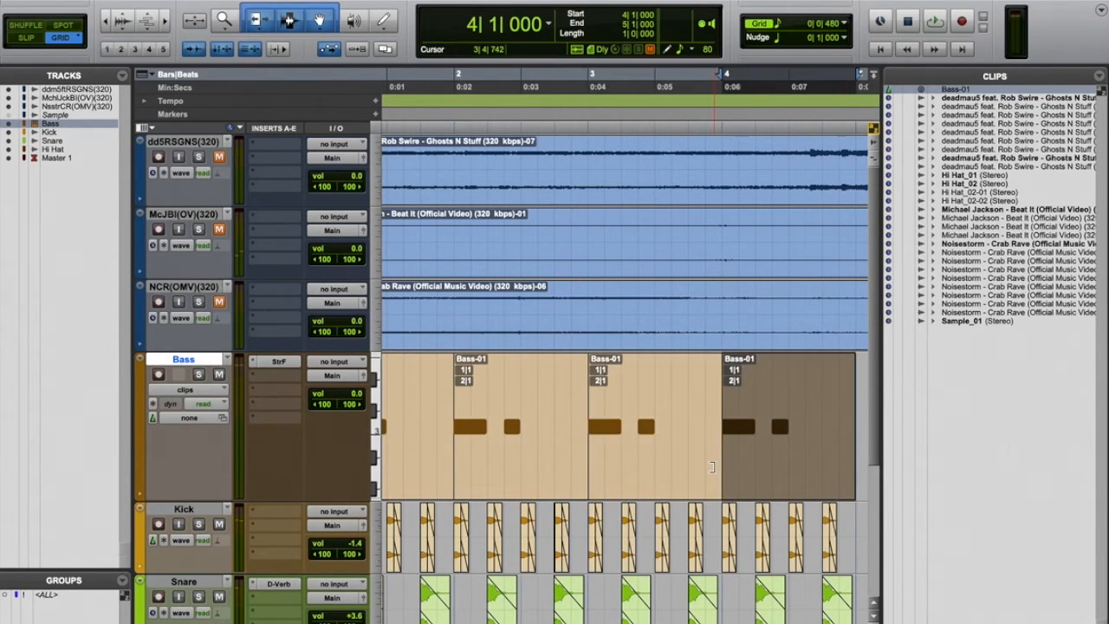
pyautogui.hscroll(-2, 776, 457)
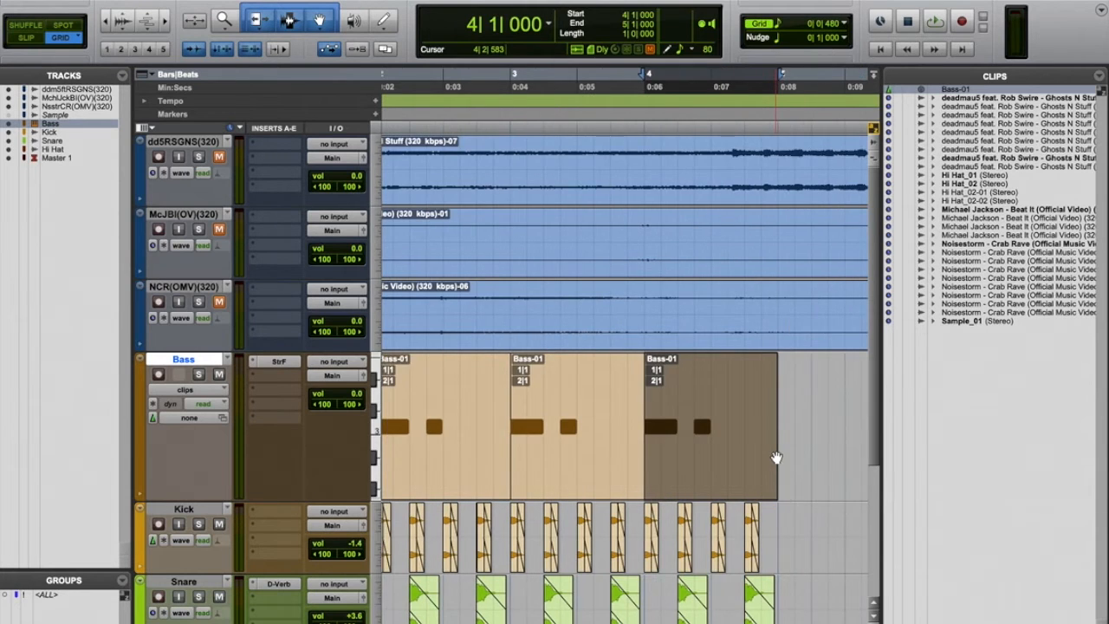
# Step: Play the four-bar bass and drum loop from the start of the session
pyautogui.press('Return')
pyautogui.hotkey('ctrl', '[')
pyautogui.hotkey('ctrl', '[')
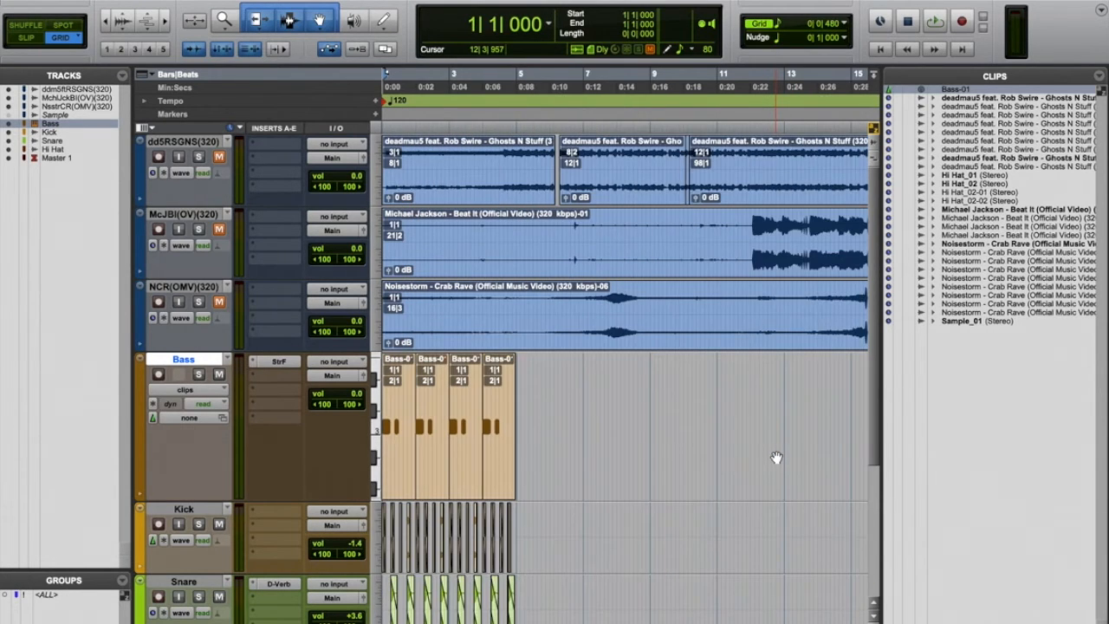
pyautogui.hotkey('ctrl', ']')
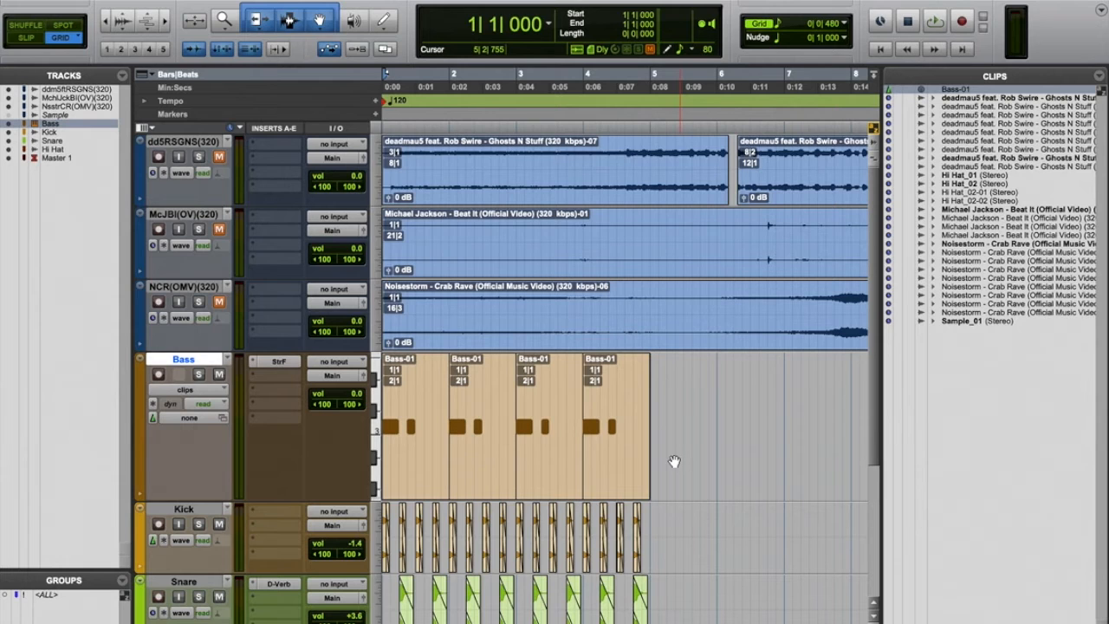
pyautogui.press('space')
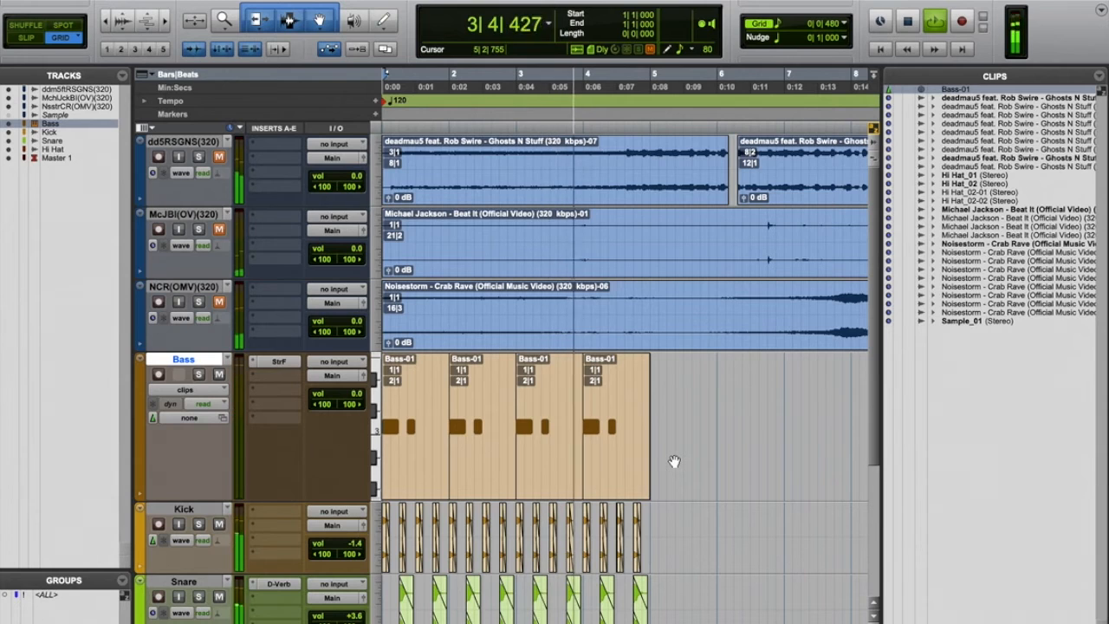
pyautogui.press('space')
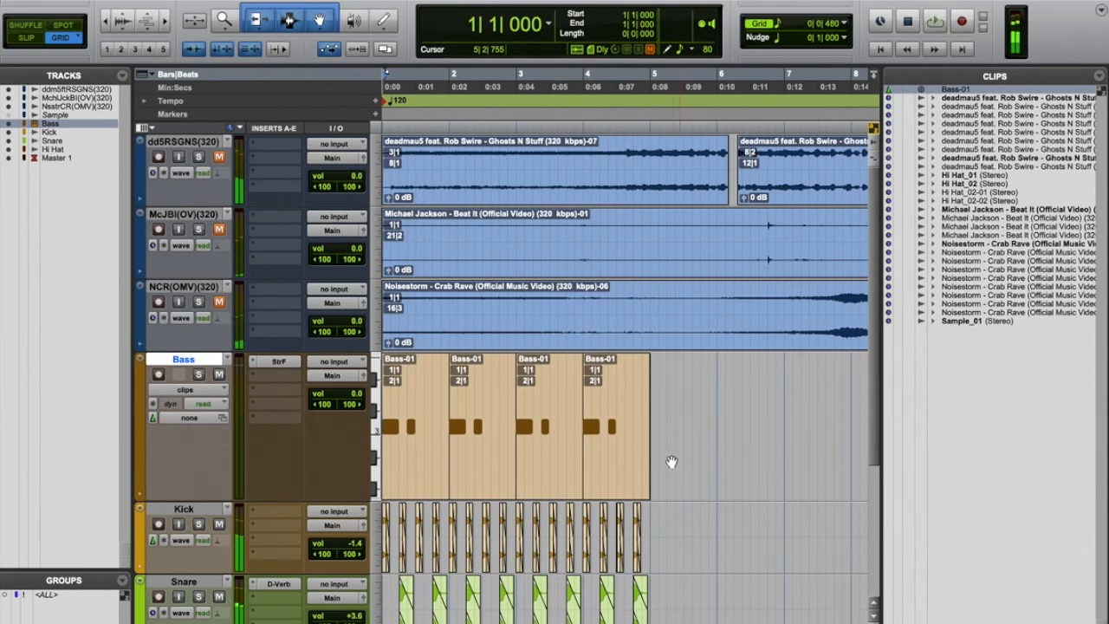
# Step: Open the bar 4 bass clip in the MIDI editor and raise both of its notes to Eb3
pyautogui.click(608, 443)
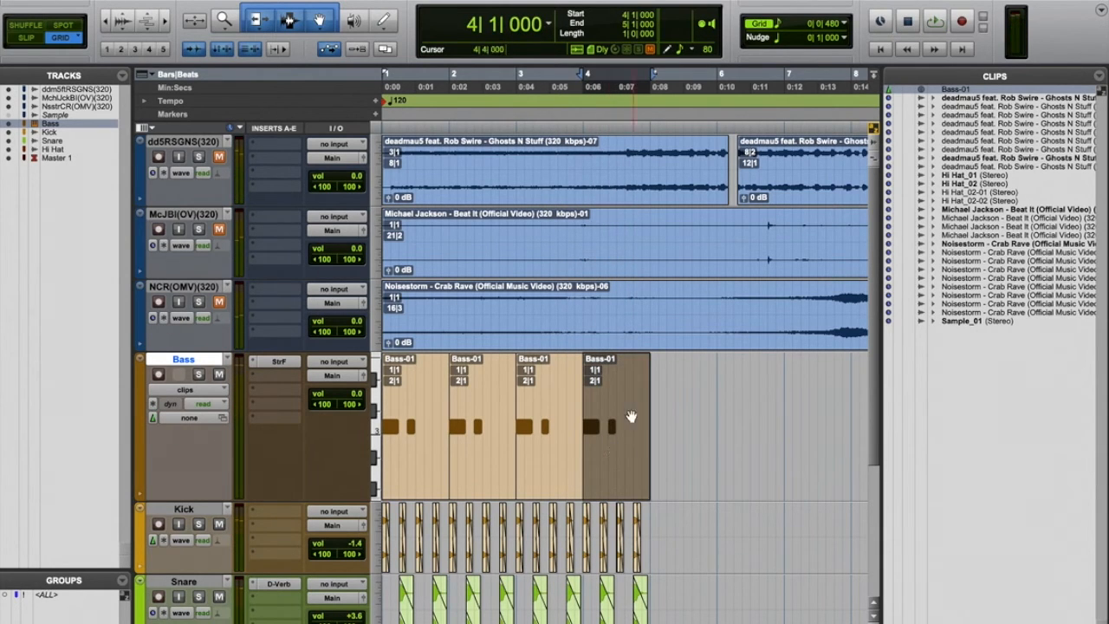
pyautogui.doubleClick(609, 469)
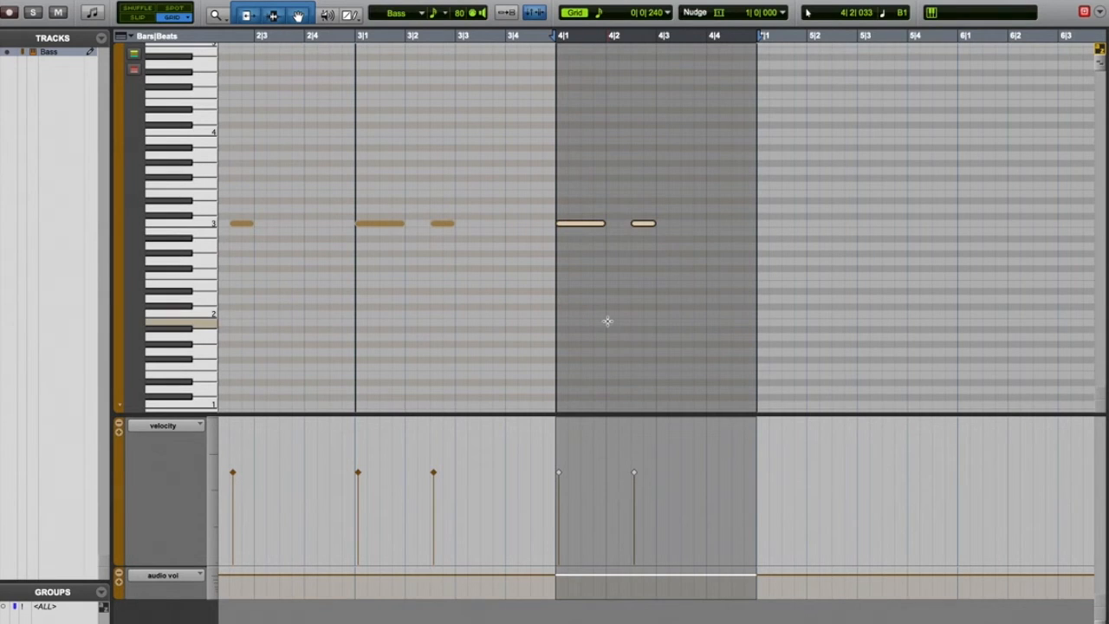
pyautogui.click(606, 262)
pyautogui.click(586, 225)
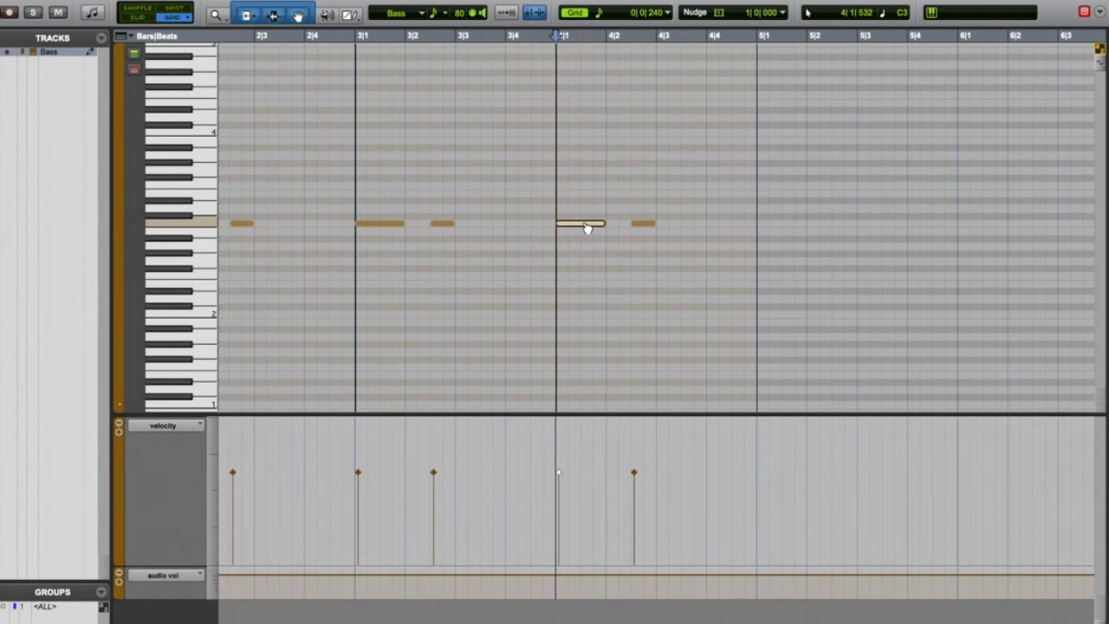
pyautogui.moveTo(587, 228); pyautogui.dragTo(586, 205)
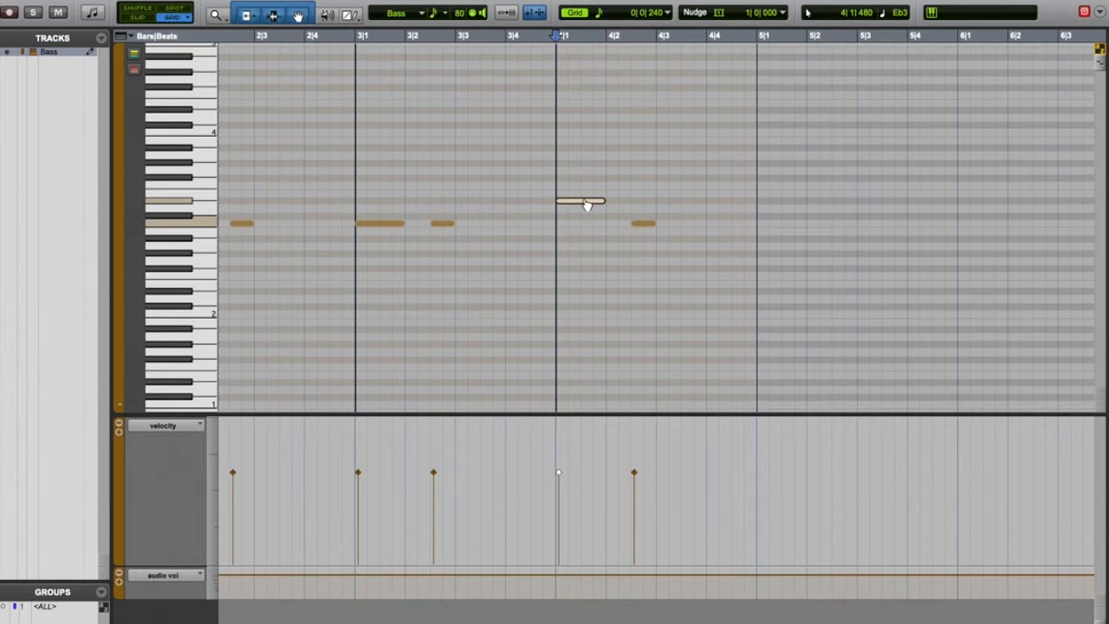
pyautogui.click(646, 224)
pyautogui.moveTo(649, 225); pyautogui.dragTo(648, 202)
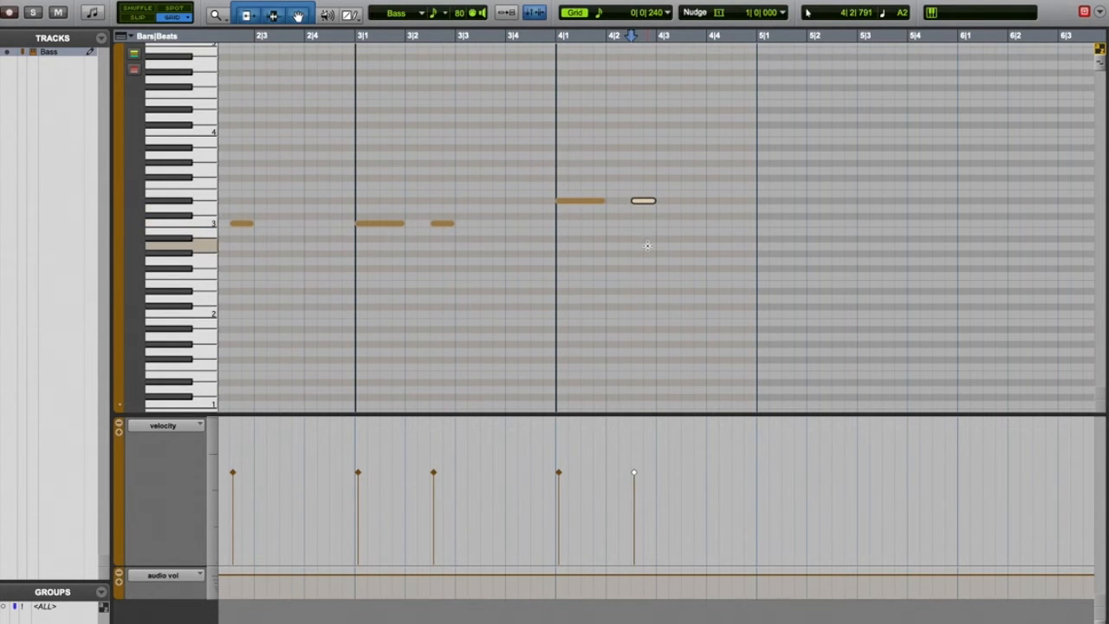
# Step: Audition the edited bass line from the start, and raise both bar 4 notes to F3 in the MIDI editor
pyautogui.hscroll(-2, 633, 250)
pyautogui.press('r')
pyautogui.press('Return')
pyautogui.press('space')
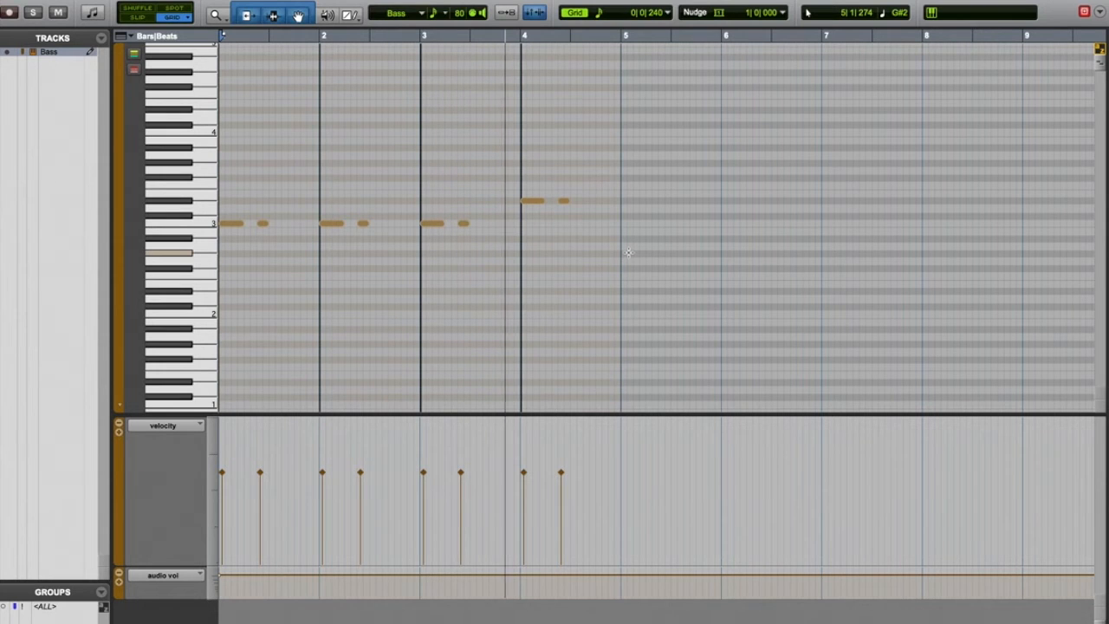
pyautogui.press('space')
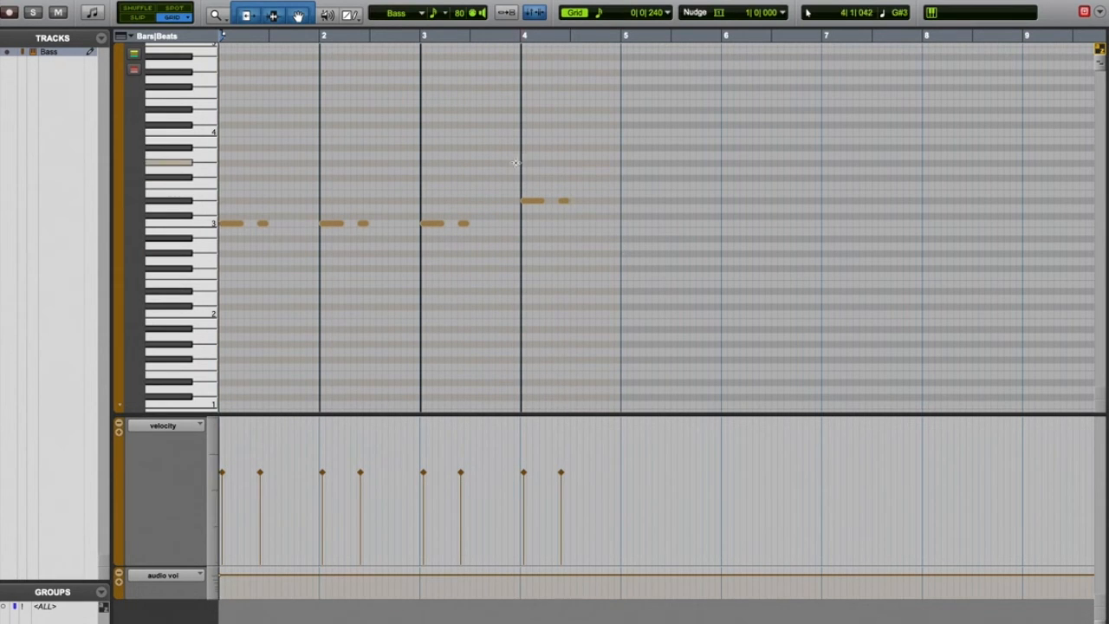
pyautogui.moveTo(531, 179)
pyautogui.mouseDown()
pyautogui.moveTo(576, 223)
pyautogui.moveTo(539, 185)
pyautogui.mouseUp()
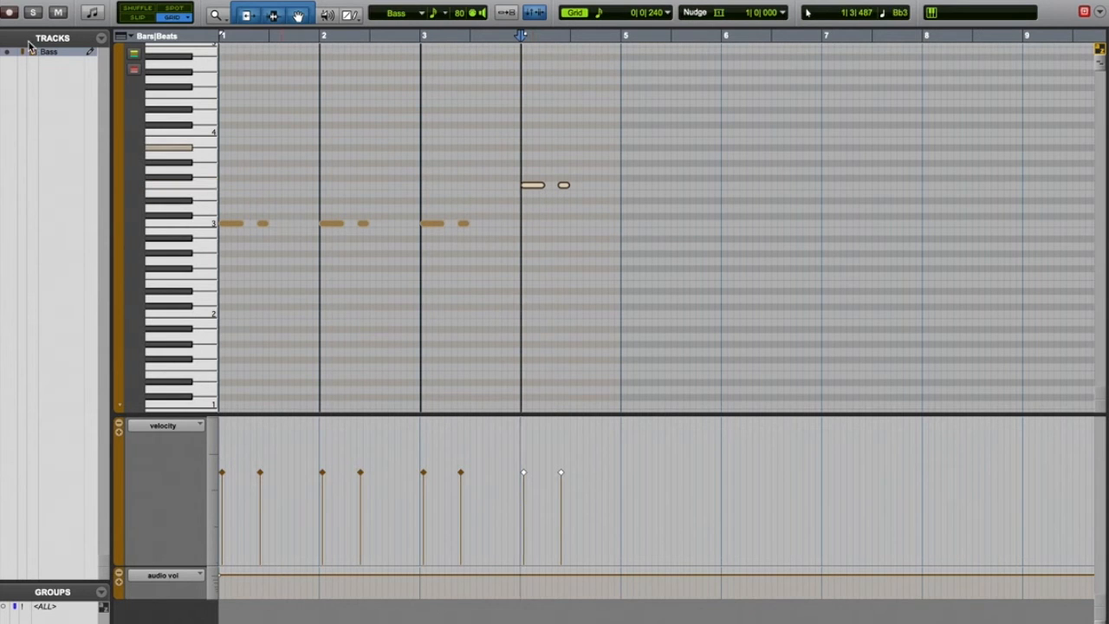
pyautogui.click(8, 2)
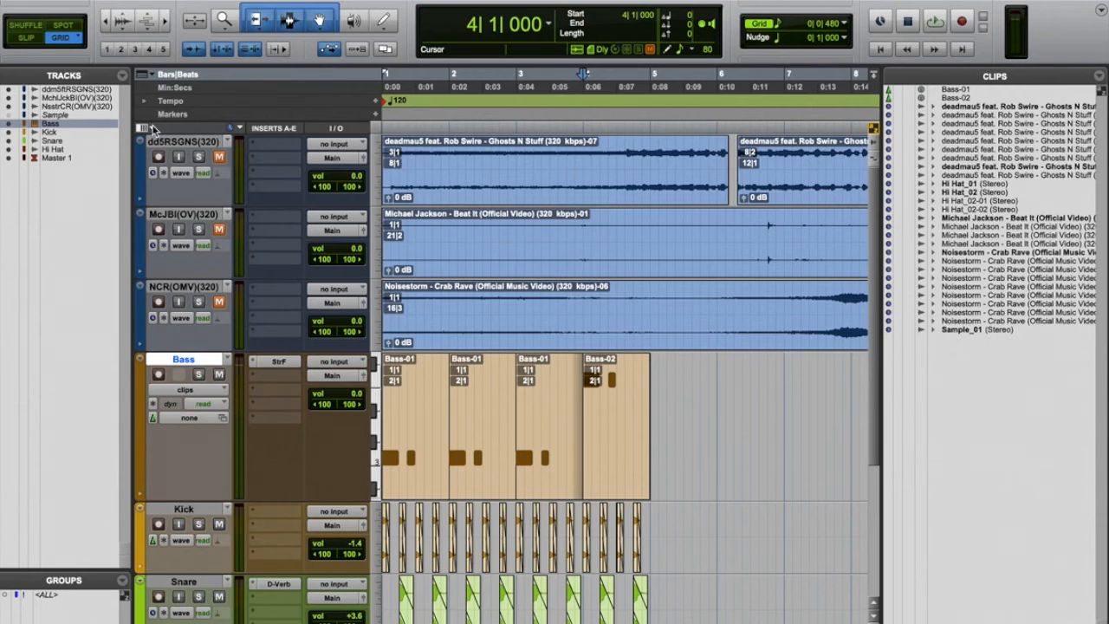
# Step: Select bars 1 to 4 on the Bass, Kick, Snare and Hi Hat tracks and duplicate them into bars 5 to 8
pyautogui.click(620, 476)
pyautogui.keyDown('shift'); pyautogui.click(421, 469); pyautogui.keyUp('shift')
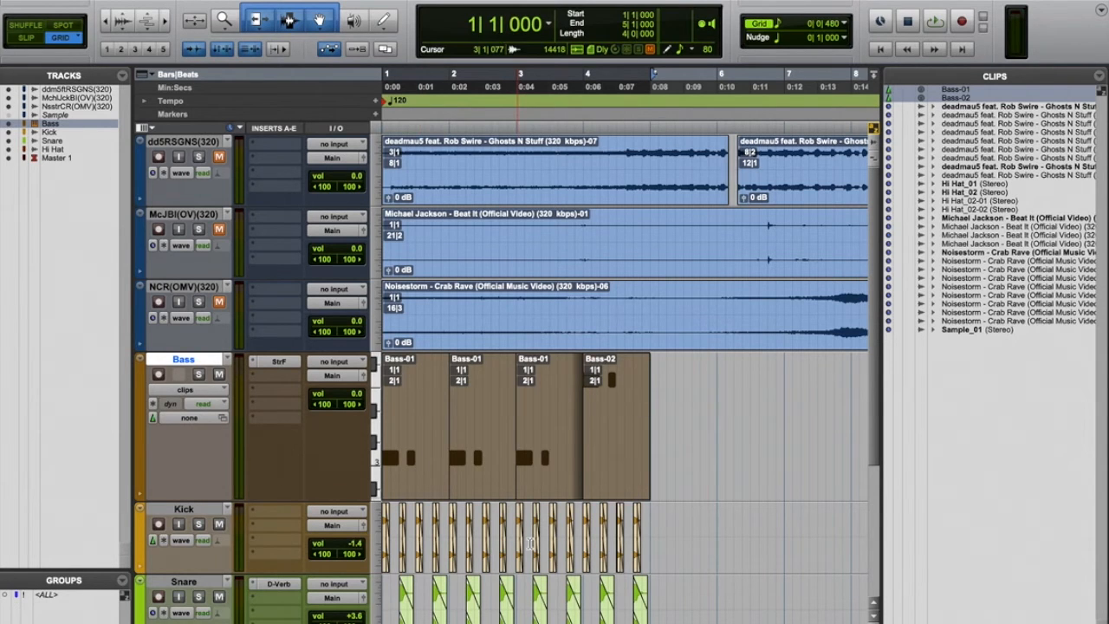
pyautogui.scroll(-5, 529, 543)
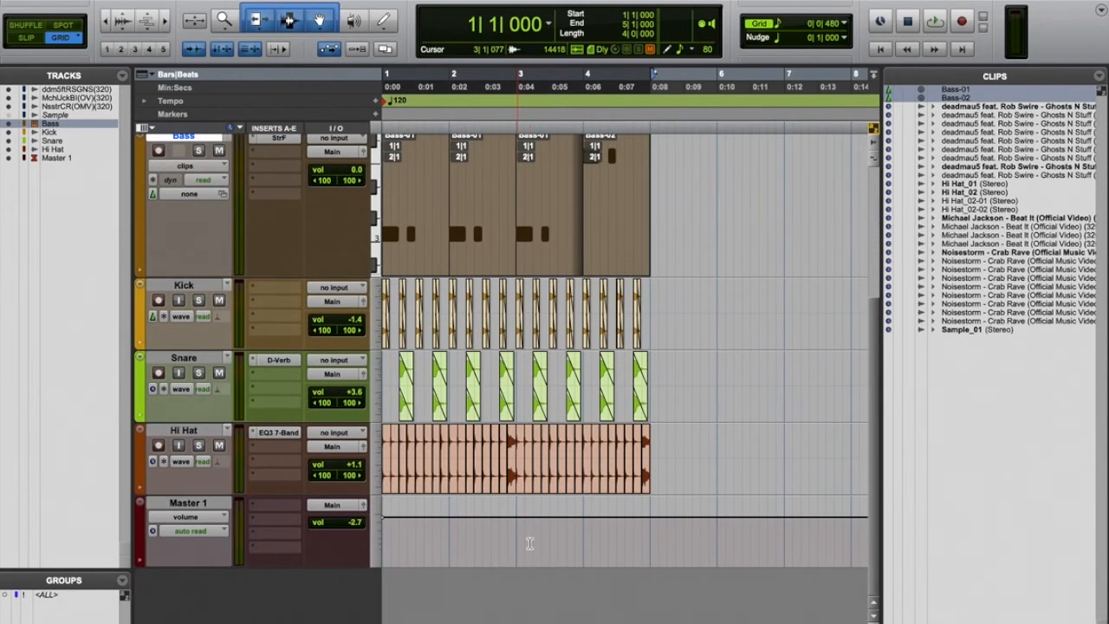
pyautogui.keyDown('shift'); pyautogui.click(192, 289); pyautogui.keyUp('shift')
pyautogui.keyDown('shift'); pyautogui.click(185, 359); pyautogui.keyUp('shift')
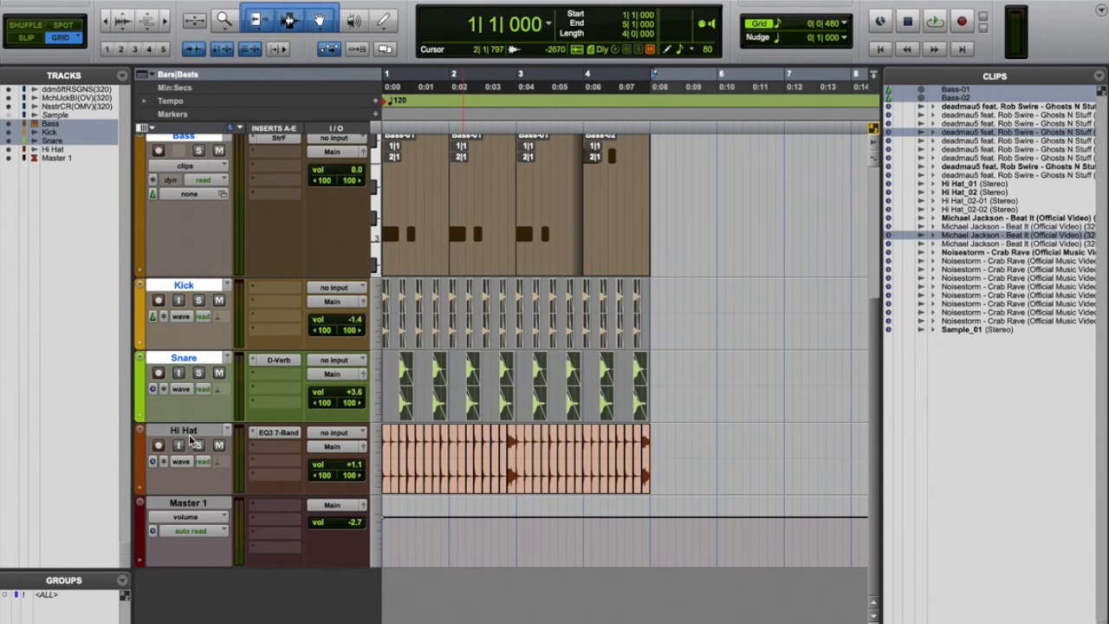
pyautogui.keyDown('shift'); pyautogui.click(185, 431); pyautogui.keyUp('shift')
pyautogui.scroll(5, 596, 442)
pyautogui.scroll(-5, 596, 443)
pyautogui.hotkey('ctrl', 'd')
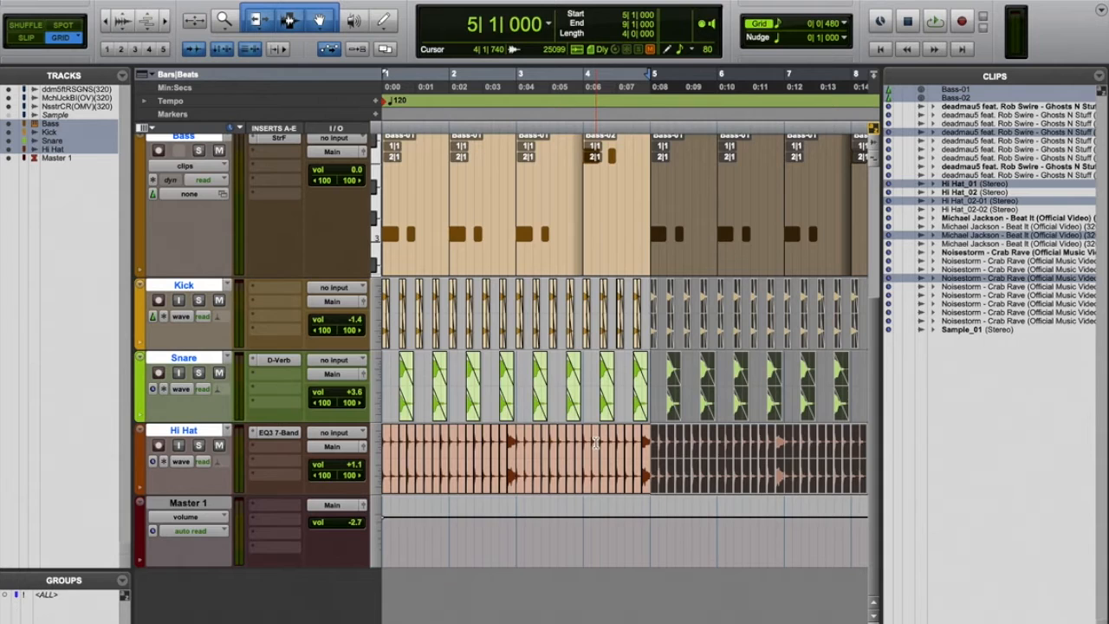
# Step: Play the eight-bar bass and drum arrangement from the start of the session
pyautogui.scroll(1, 596, 443)
pyautogui.press('r')
pyautogui.press('Return')
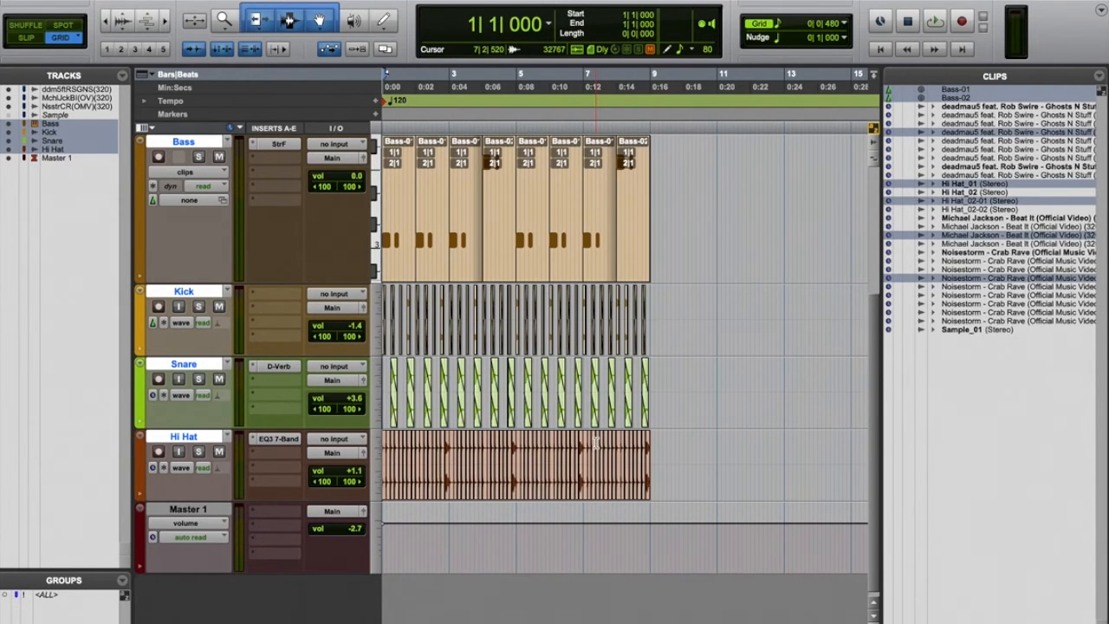
pyautogui.press('space')
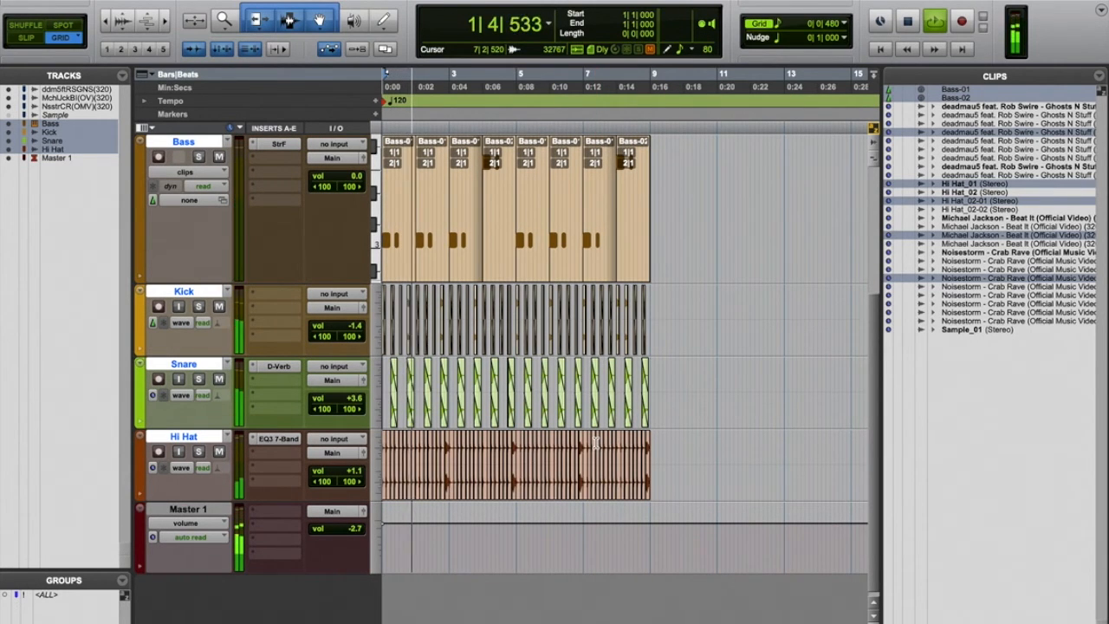
pyautogui.scroll(5, 596, 443)
pyautogui.scroll(-5, 596, 442)
pyautogui.scroll(5, 596, 443)
pyautogui.scroll(-3, 596, 442)
pyautogui.scroll(2, 595, 443)
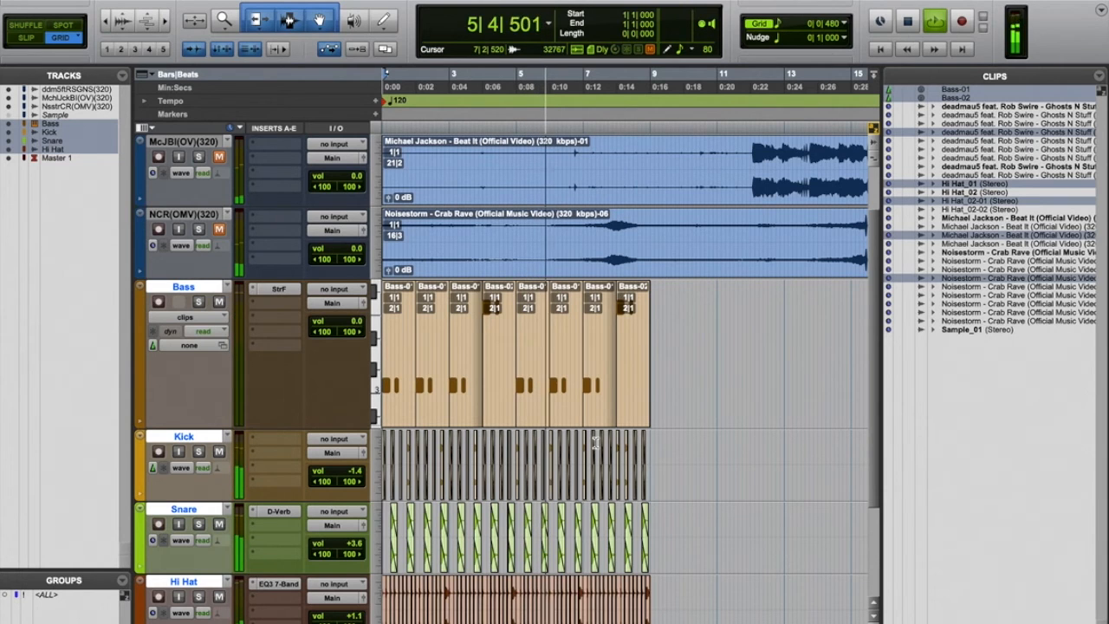
pyautogui.press('space')
pyautogui.scroll(2, 543, 426)
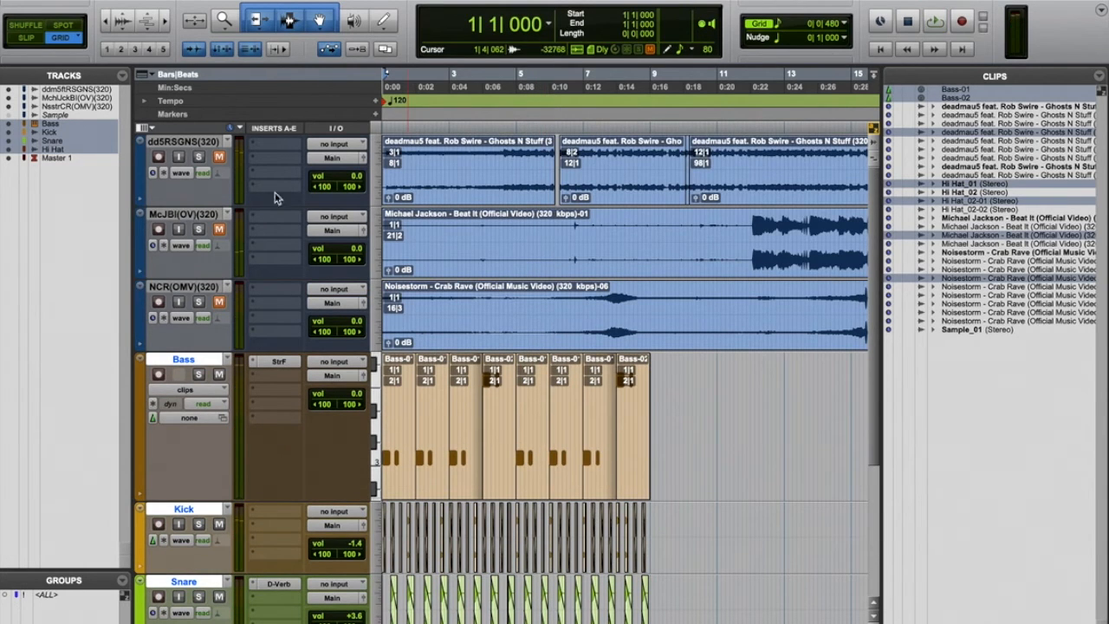
# Step: Audition the unmuted Ghosts N Stuff track from the session start, and split its first clip at 2|4|000
pyautogui.press('space')
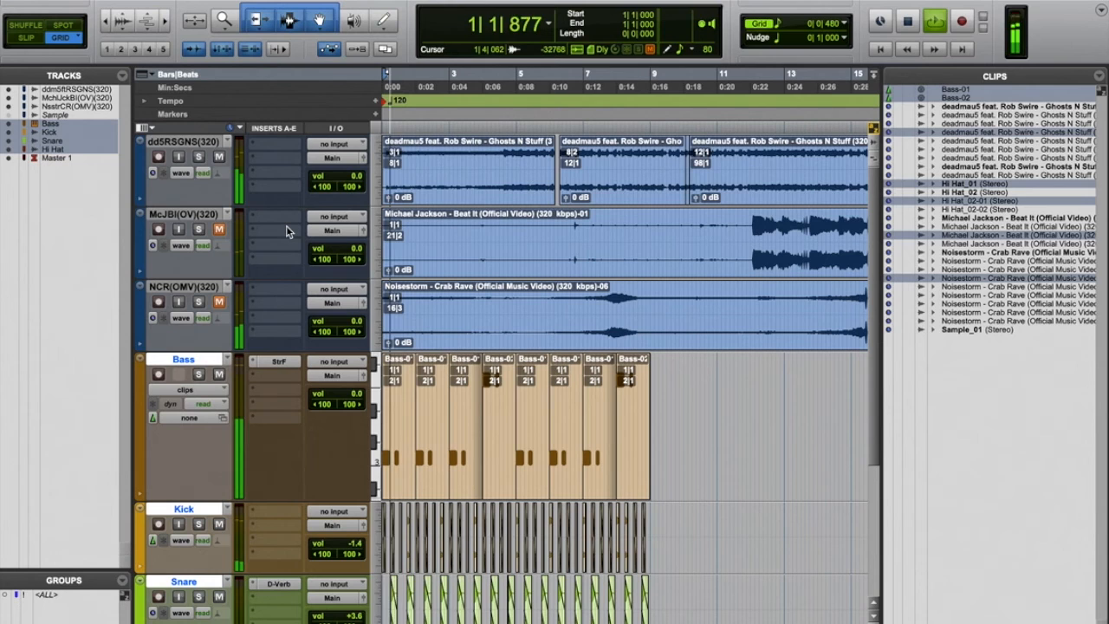
pyautogui.press('space')
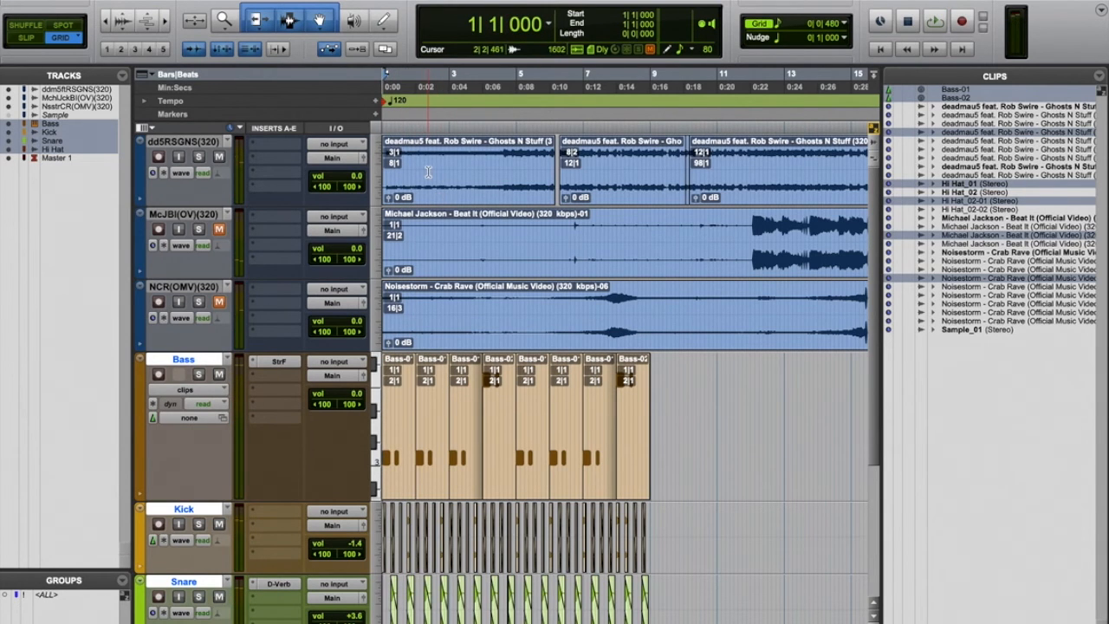
pyautogui.press('t')
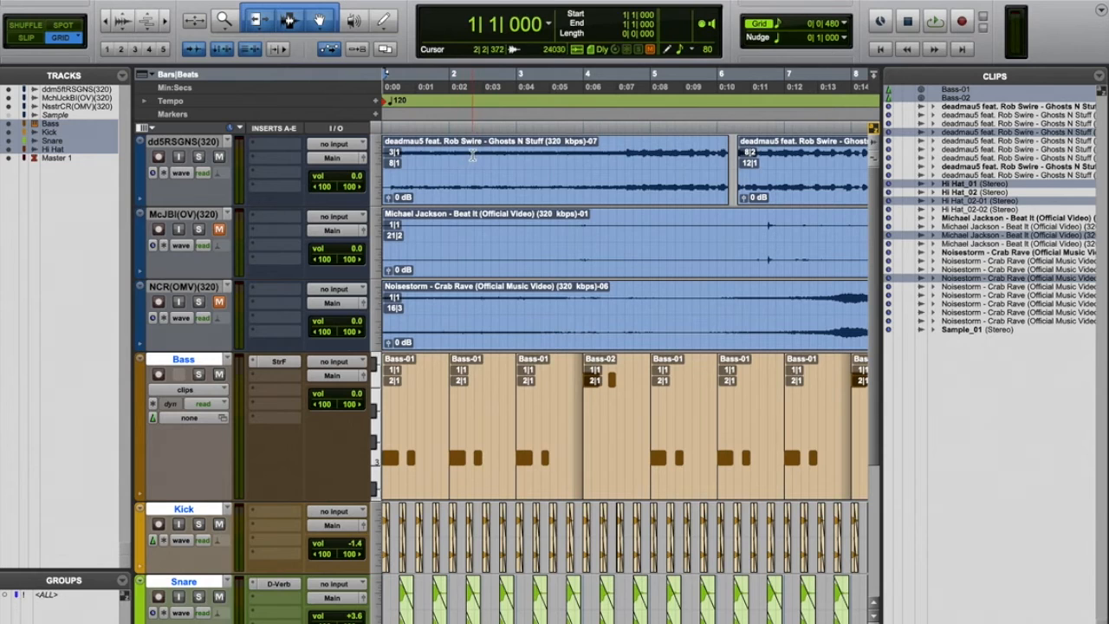
pyautogui.click(472, 154)
pyautogui.click(500, 153)
pyautogui.hotkey('ctrl', 'e')
pyautogui.click(453, 185)
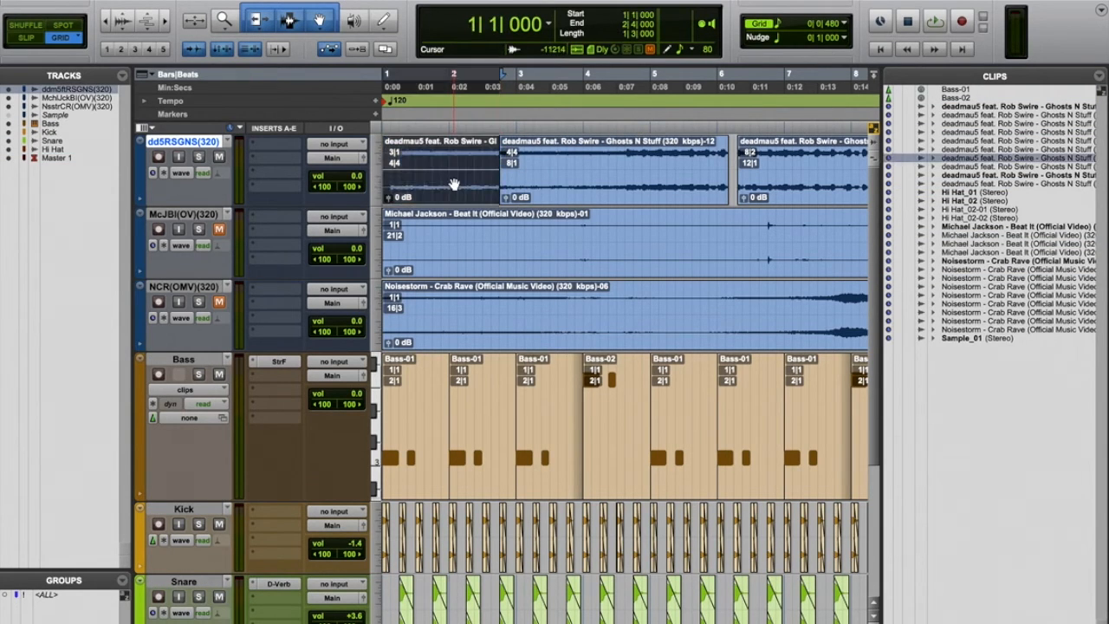
# Step: Create one new stereo audio track named Sound
pyautogui.scroll(-5, 453, 184)
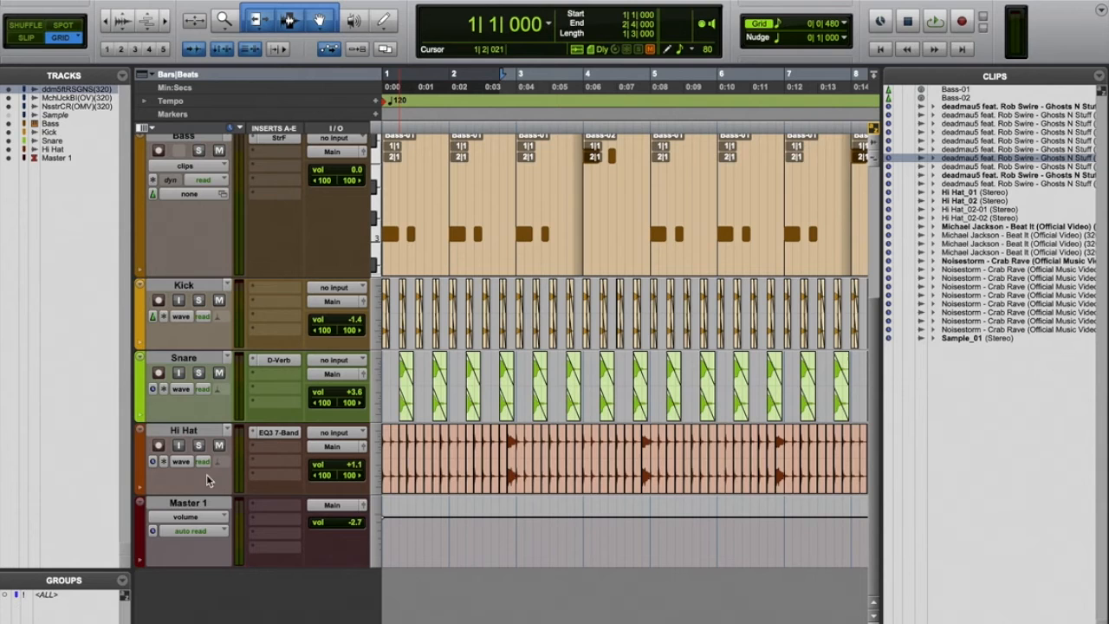
pyautogui.click(216, 0)
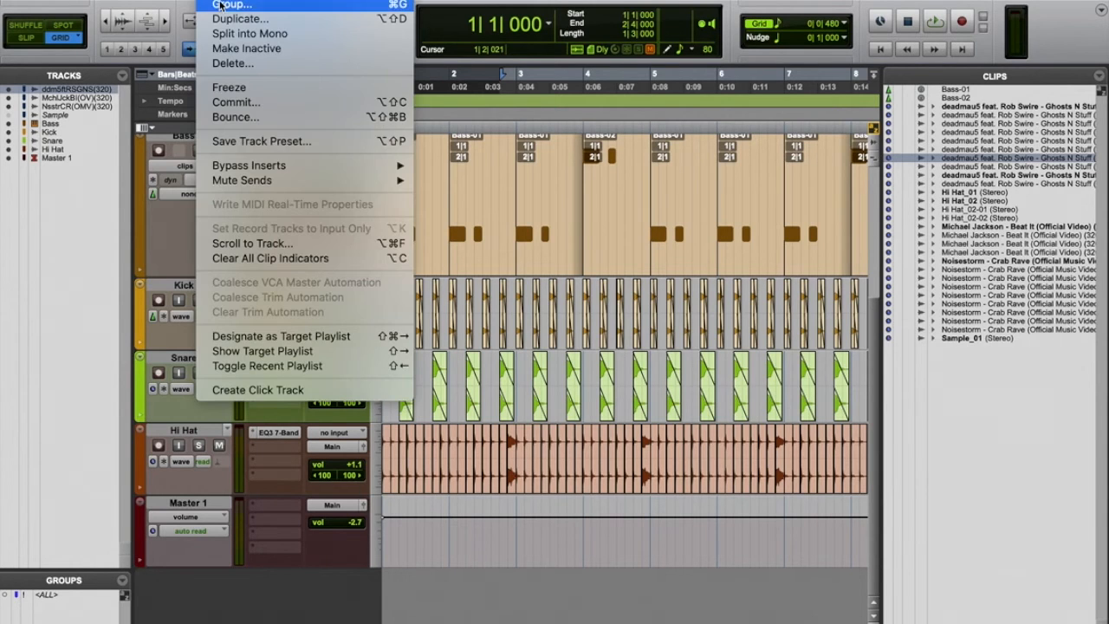
pyautogui.click(227, 0)
pyautogui.click(402, 217)
pyautogui.click(401, 238)
pyautogui.click(492, 218)
pyautogui.click(492, 225)
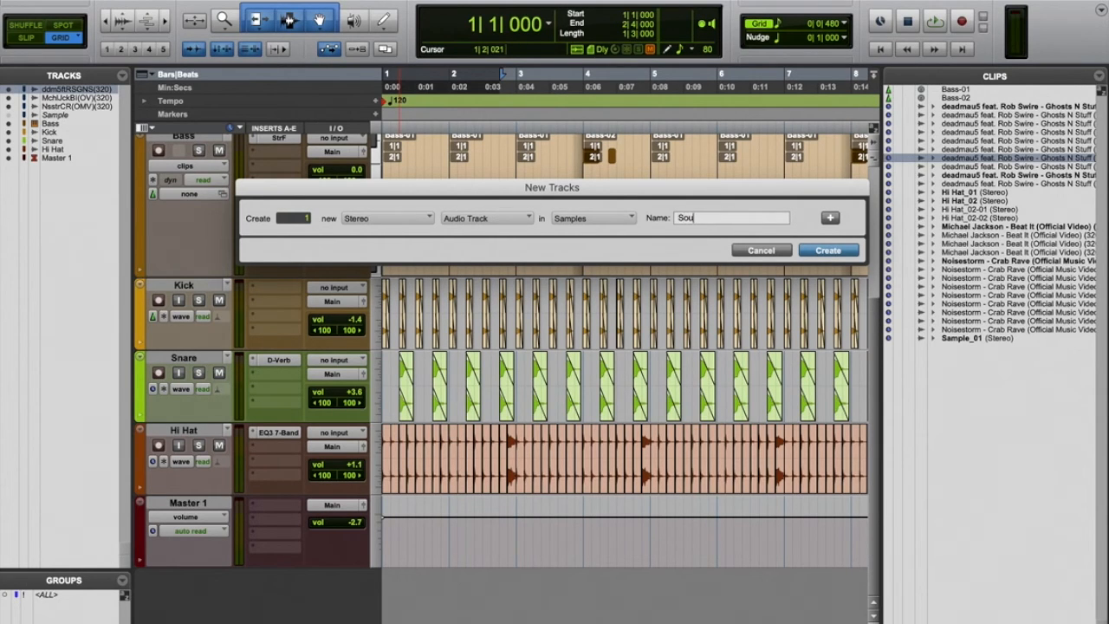
pyautogui.press('Return')
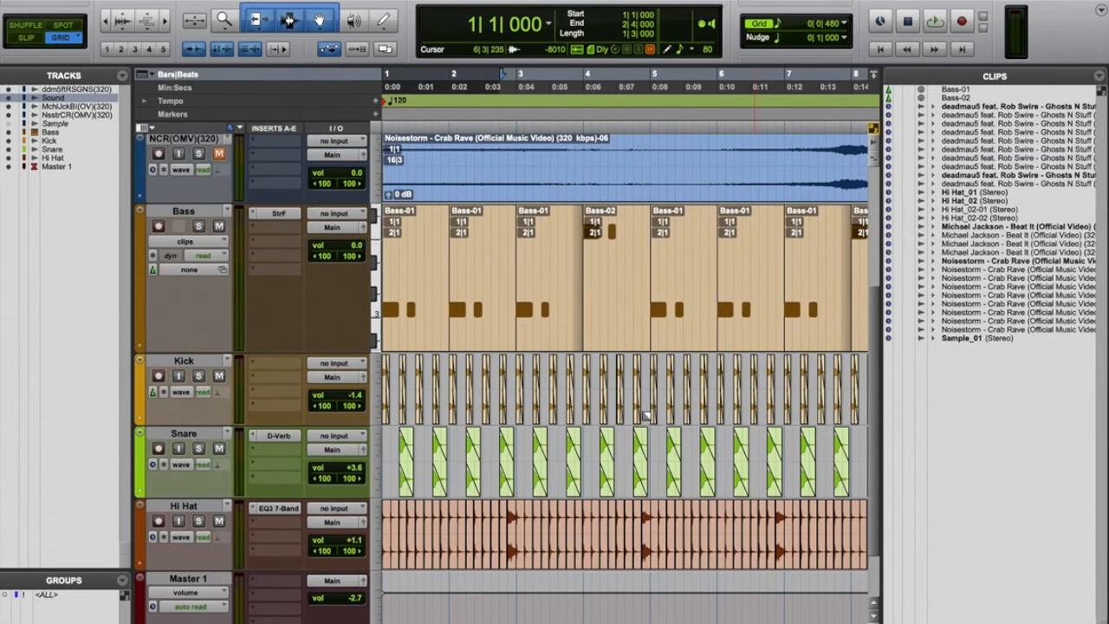
# Step: Copy the split-off first Ghosts N Stuff clip onto the Sound track at bar 1, and move that track below Hi Hat
pyautogui.scroll(3, 346, 328)
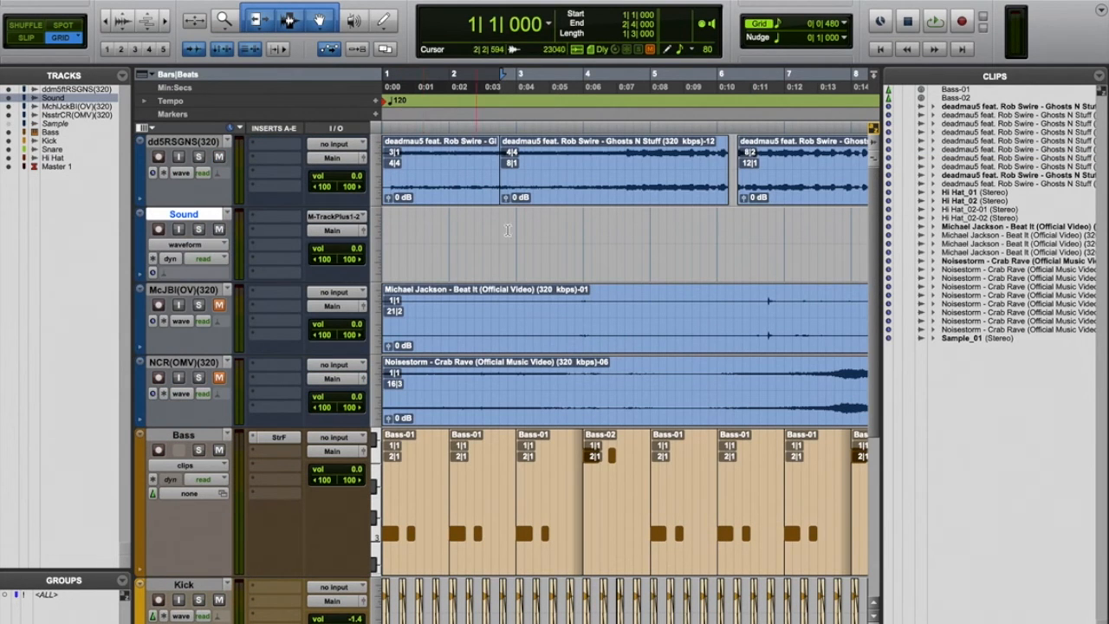
pyautogui.keyDown('alt'); pyautogui.moveTo(427, 198); pyautogui.dragTo(425, 242); pyautogui.keyUp('alt')
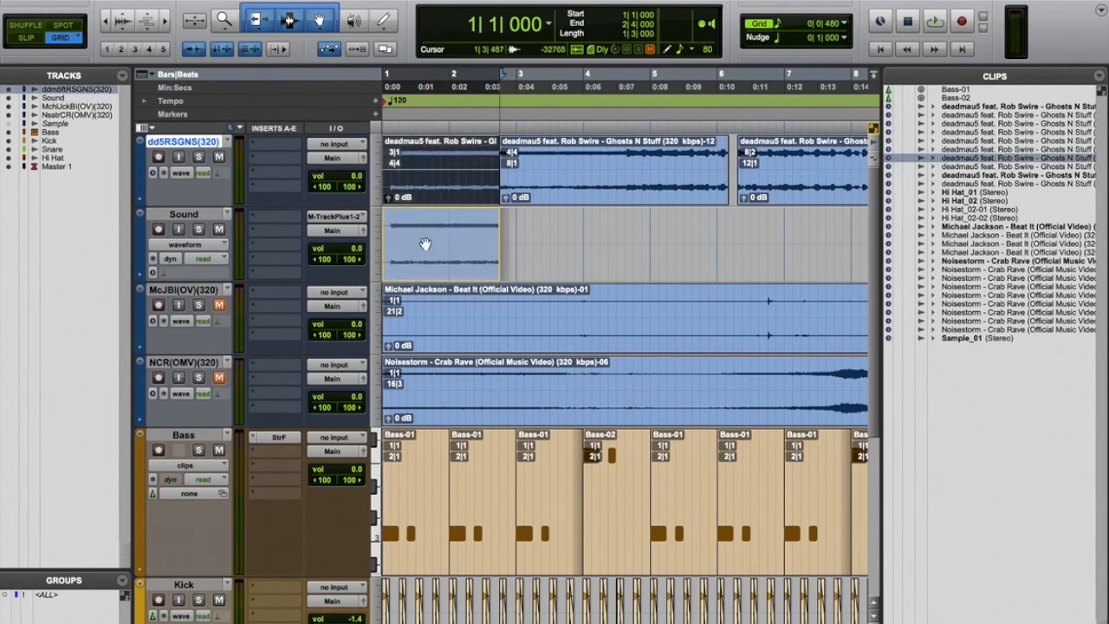
pyautogui.moveTo(191, 223); pyautogui.dragTo(239, 496)
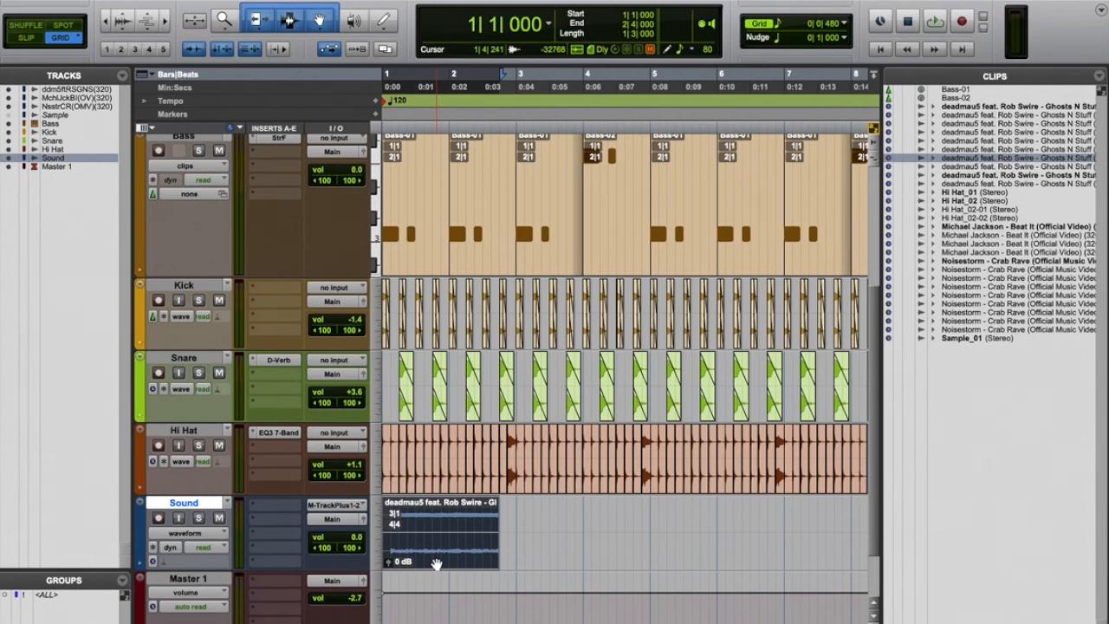
# Step: Audition the Sound clip's opening, split the clip where its audio begins, and delete the silent lead-in
pyautogui.press('t')
pyautogui.press('t')
pyautogui.press('t')
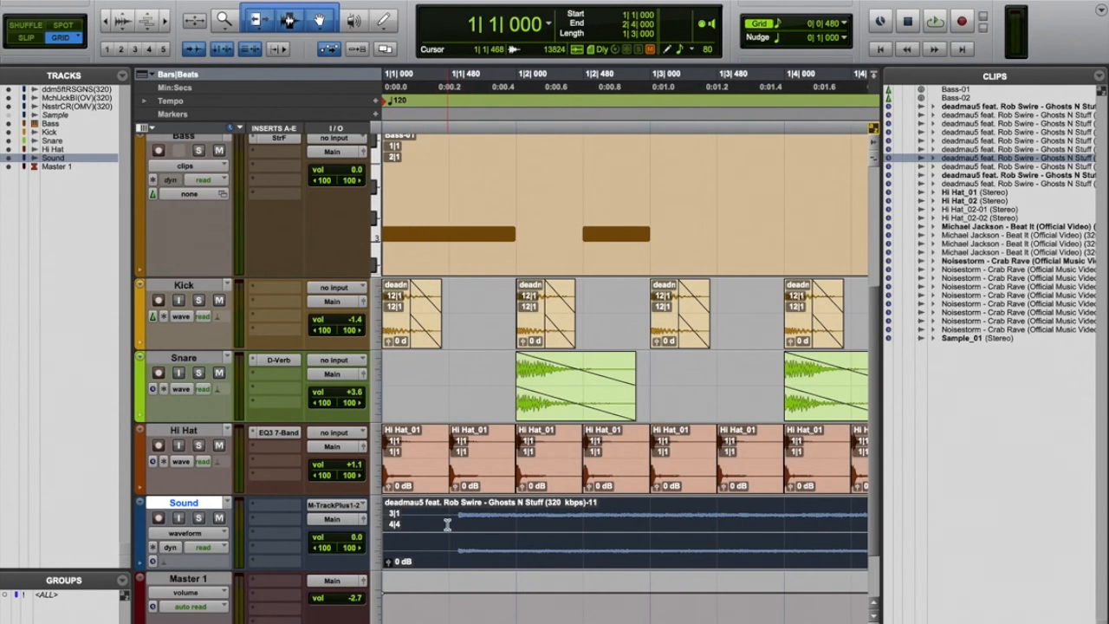
pyautogui.doubleClick(447, 524)
pyautogui.press('space')
pyautogui.press('space')
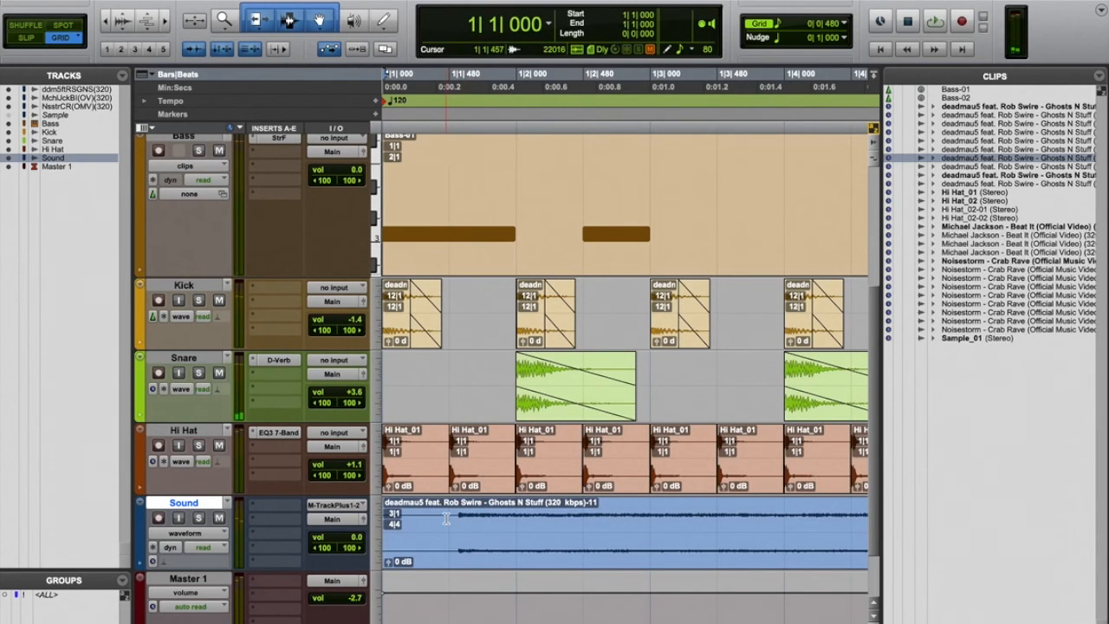
pyautogui.click(453, 520)
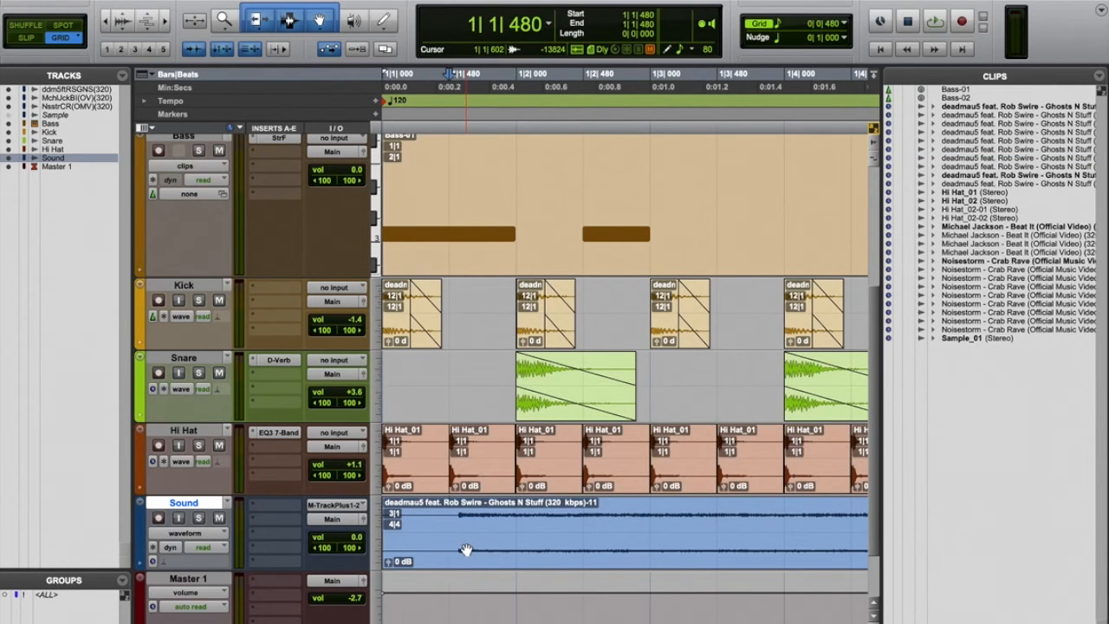
pyautogui.click(466, 550)
pyautogui.press('super+e')
pyautogui.click(431, 549)
pyautogui.press('Delete')
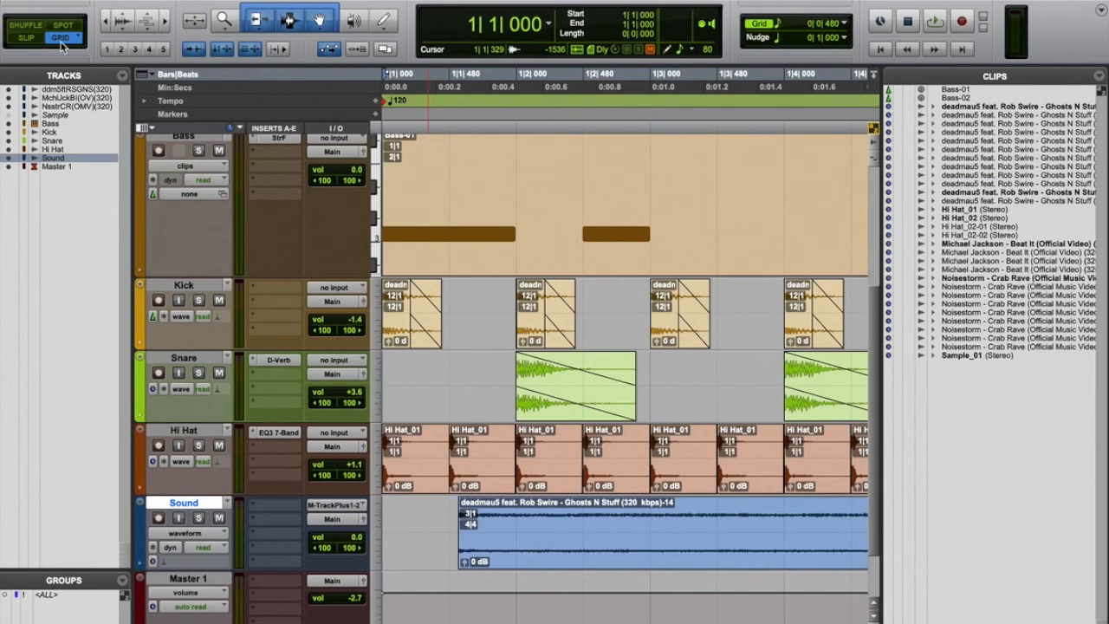
# Step: Move the trimmed Sound clip to start at 1|1|480 and play it with the arrangement from the start
pyautogui.moveTo(504, 567); pyautogui.dragTo(492, 567)
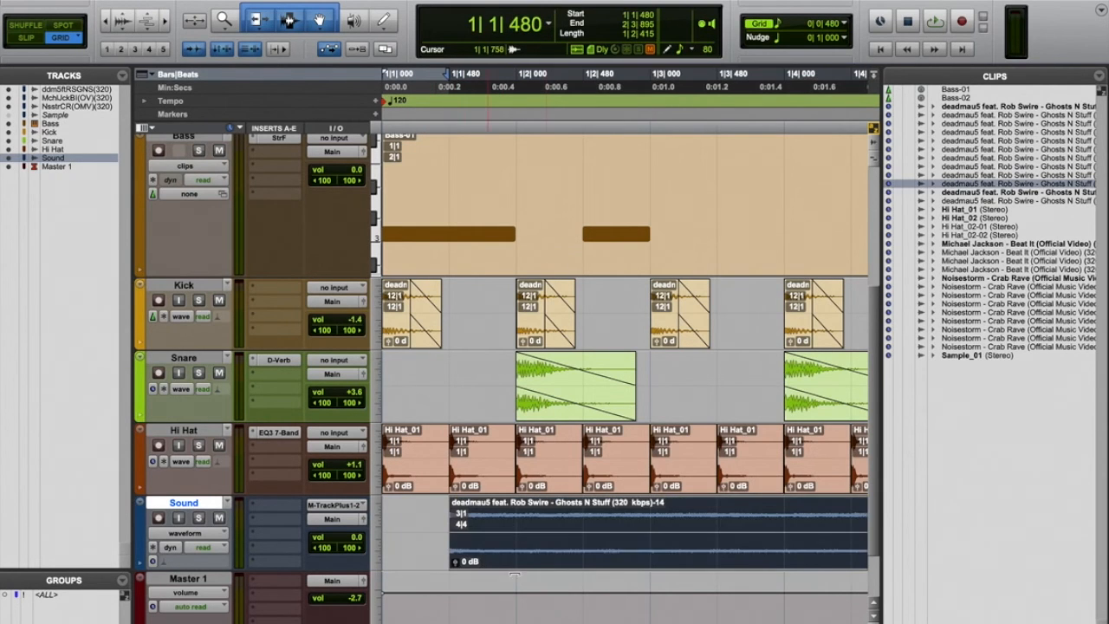
pyautogui.press('super+bracketleft')
pyautogui.press('super+bracketleft')
pyautogui.press('Return')
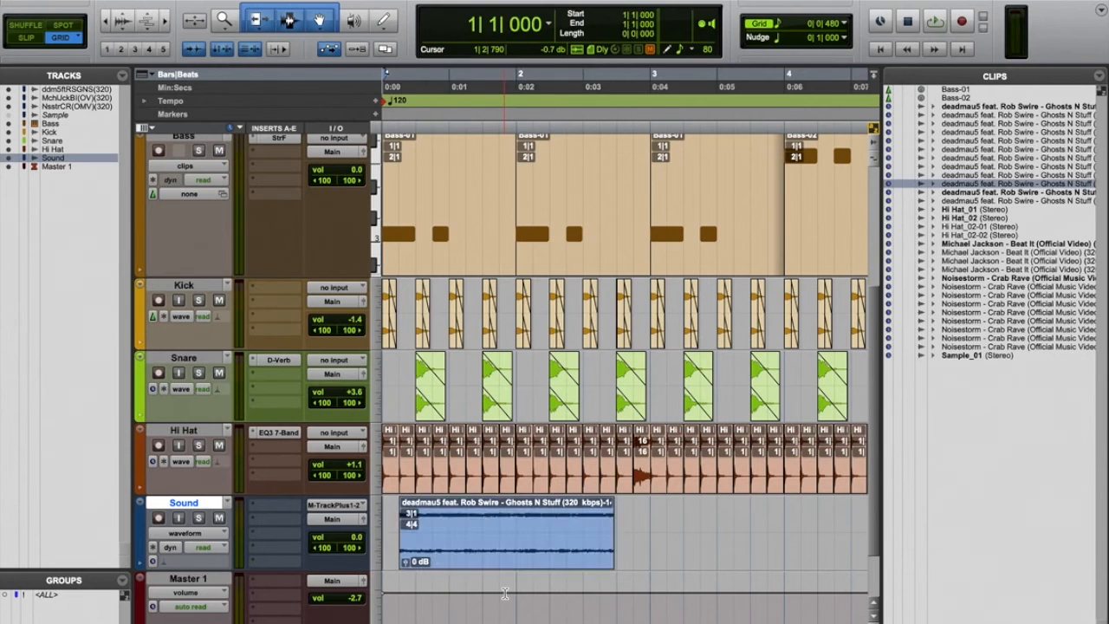
pyautogui.press('space')
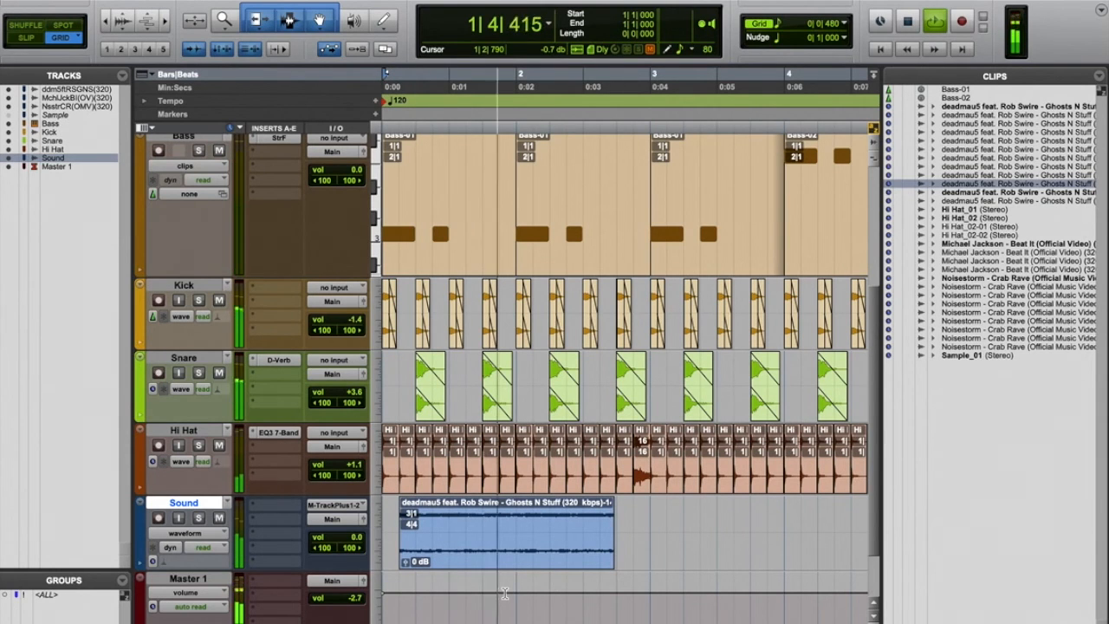
pyautogui.press('space')
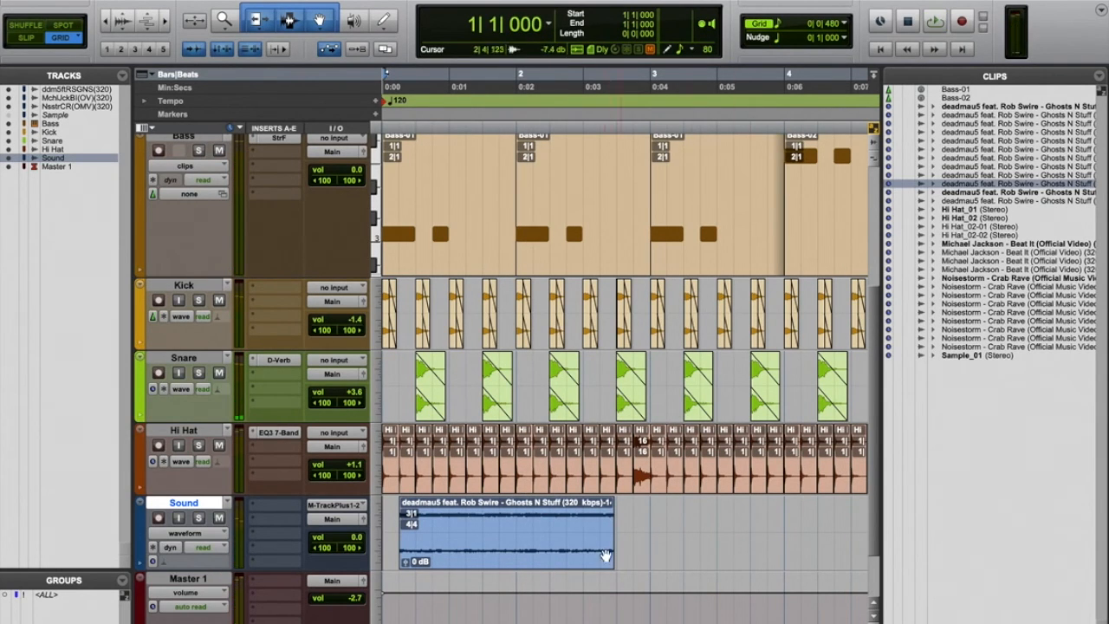
# Step: Trim the Sound clip's end to 2|1|000, copy it to 2|1|480, and audition both clips from the start
pyautogui.moveTo(605, 524); pyautogui.dragTo(509, 522)
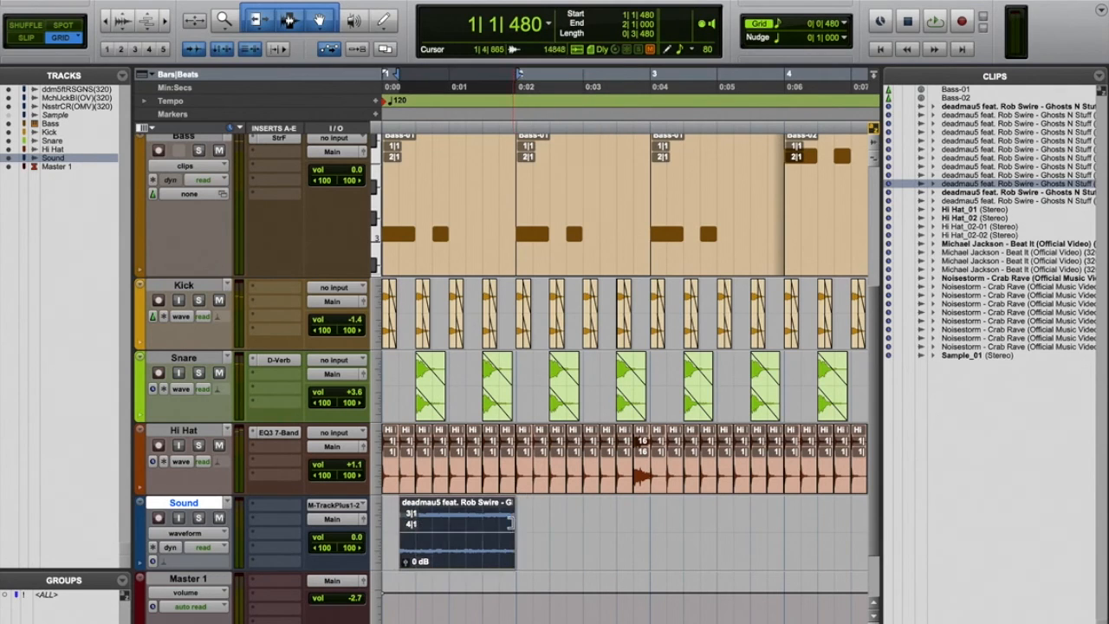
pyautogui.moveTo(447, 553); pyautogui.dragTo(590, 551)
pyautogui.press('Return')
pyautogui.press('space')
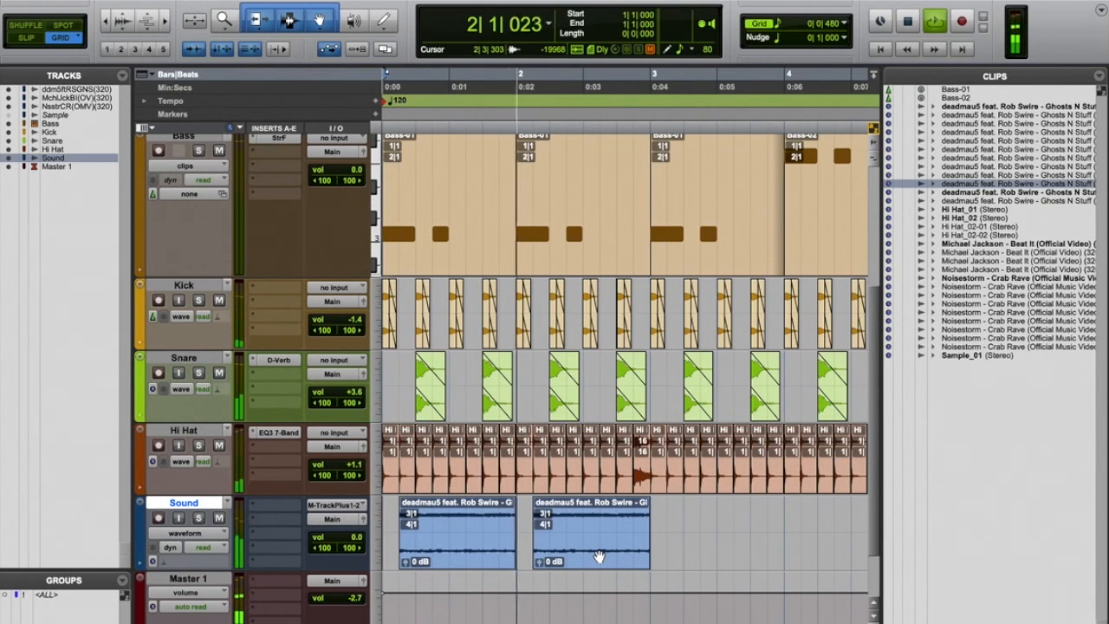
pyautogui.press('space')
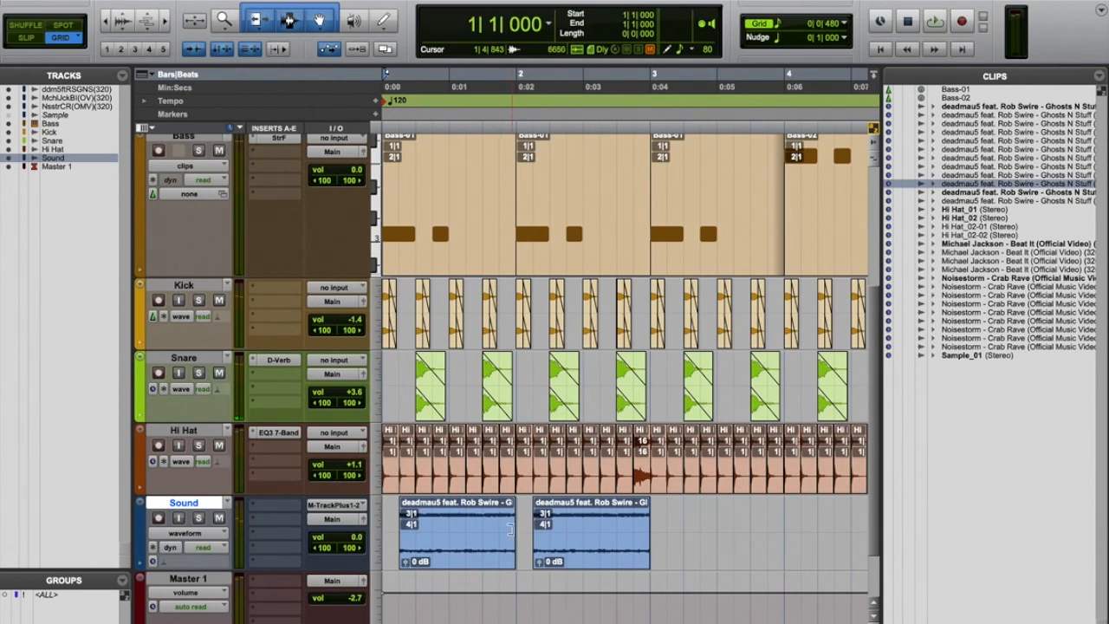
# Step: Shorten the first Sound clip to end at 1|4|000 and audition the change
pyautogui.moveTo(511, 531); pyautogui.dragTo(484, 530)
pyautogui.press('space')
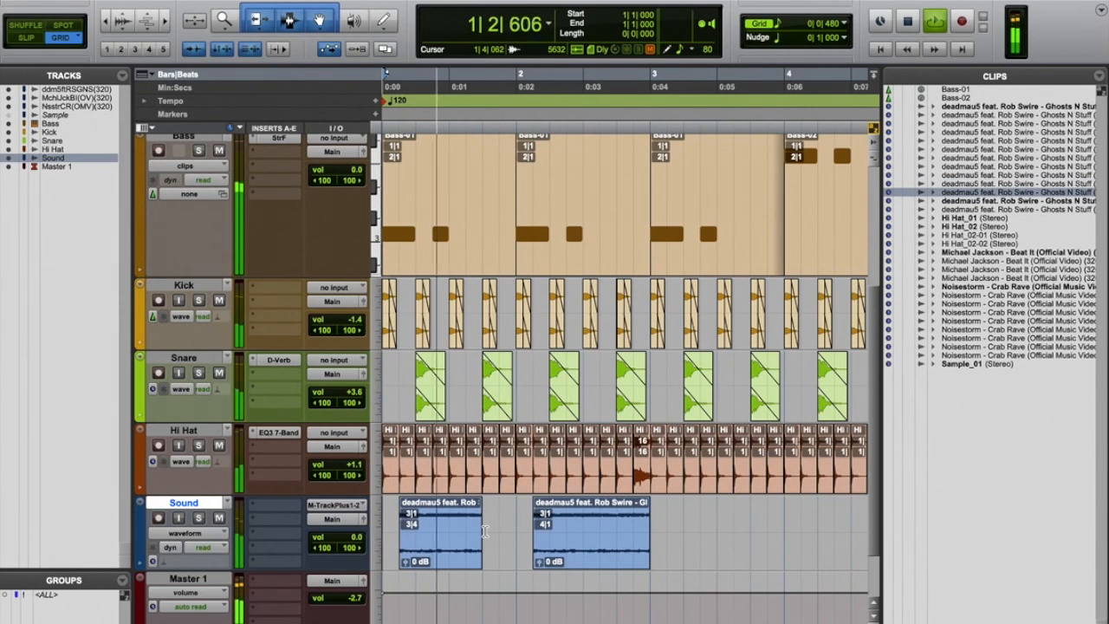
pyautogui.press('space')
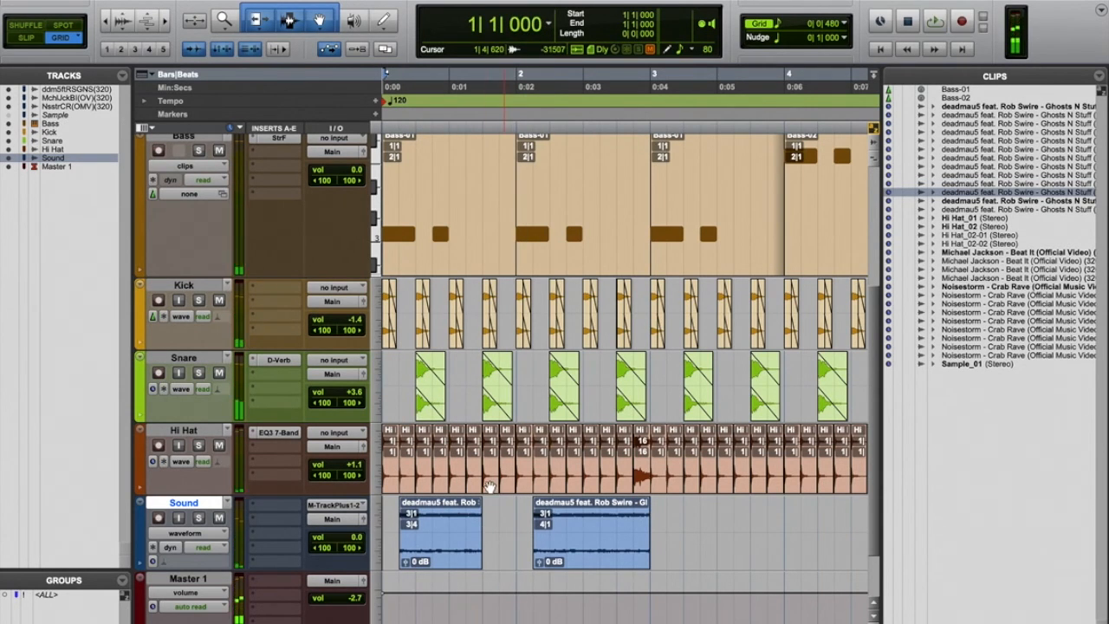
# Step: Mute the Ghosts N Stuff source track and play the arrangement with the Sound clips from the start
pyautogui.scroll(5, 489, 487)
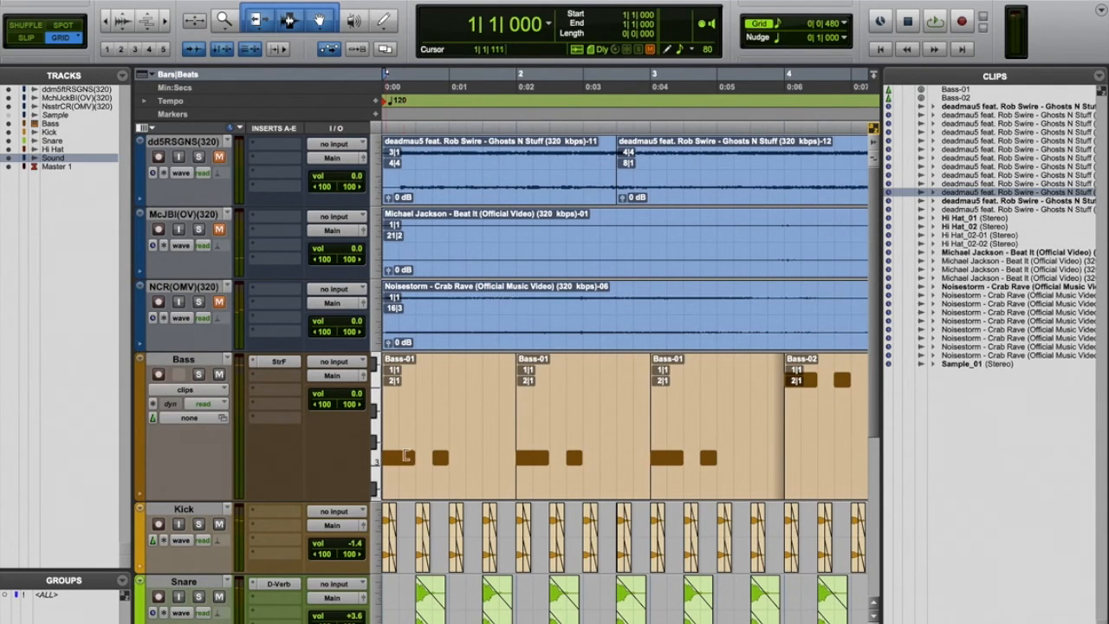
pyautogui.scroll(-5, 378, 407)
pyautogui.press('space')
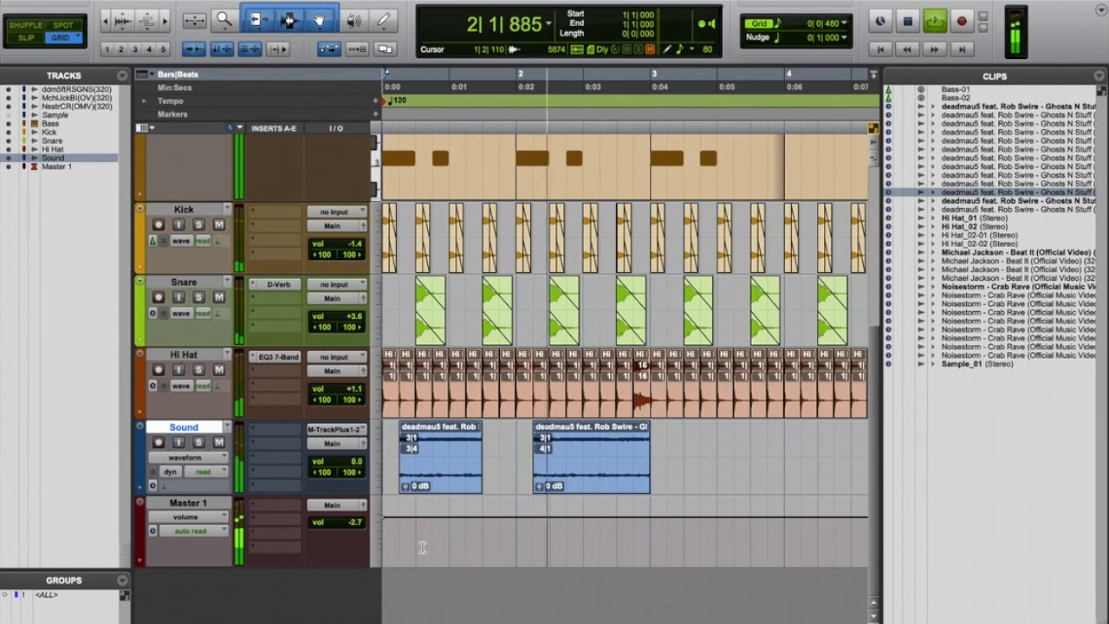
pyautogui.press('space')
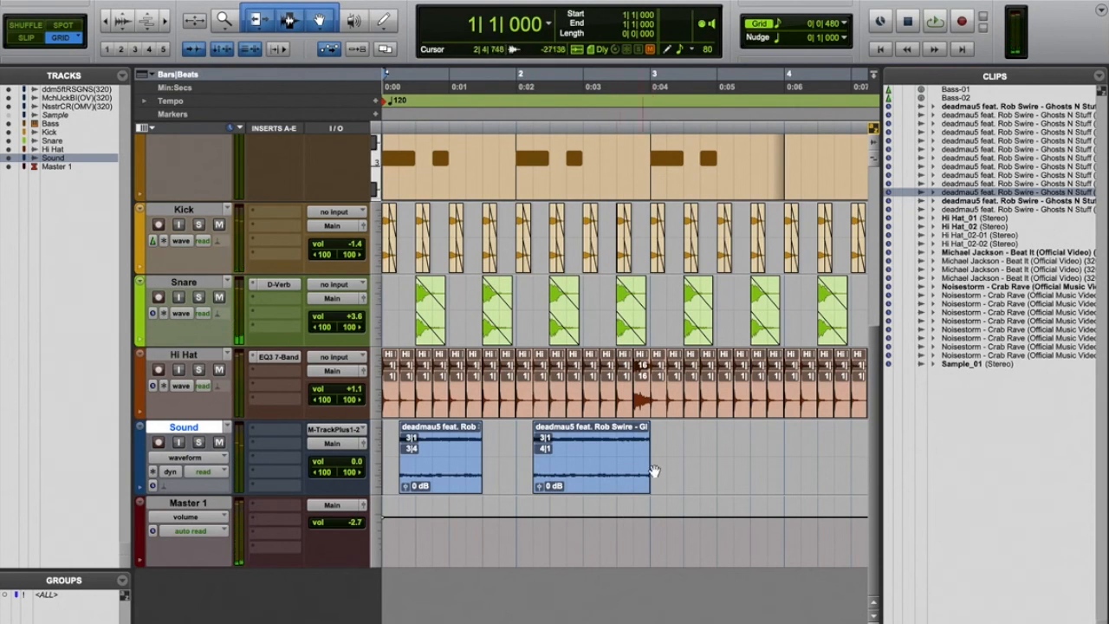
# Step: Match the second Sound clip's length to the first, duplicate both clips into bars 3 and 4, and play from the start
pyautogui.moveTo(641, 452); pyautogui.dragTo(338, 444)
pyautogui.press('super+d')
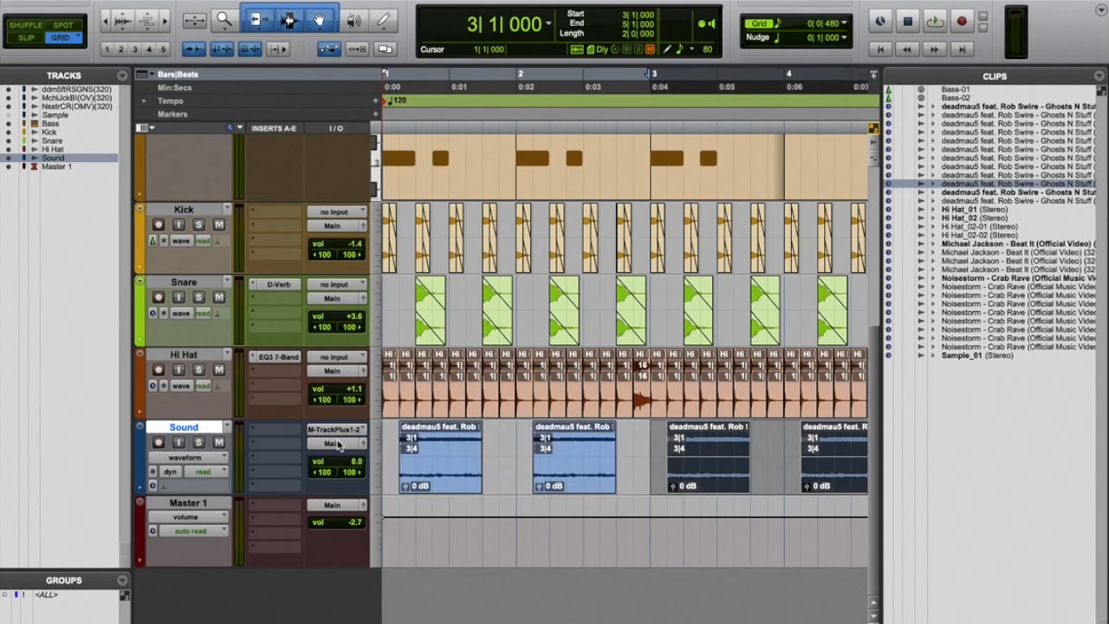
pyautogui.press('Return')
pyautogui.press('space')
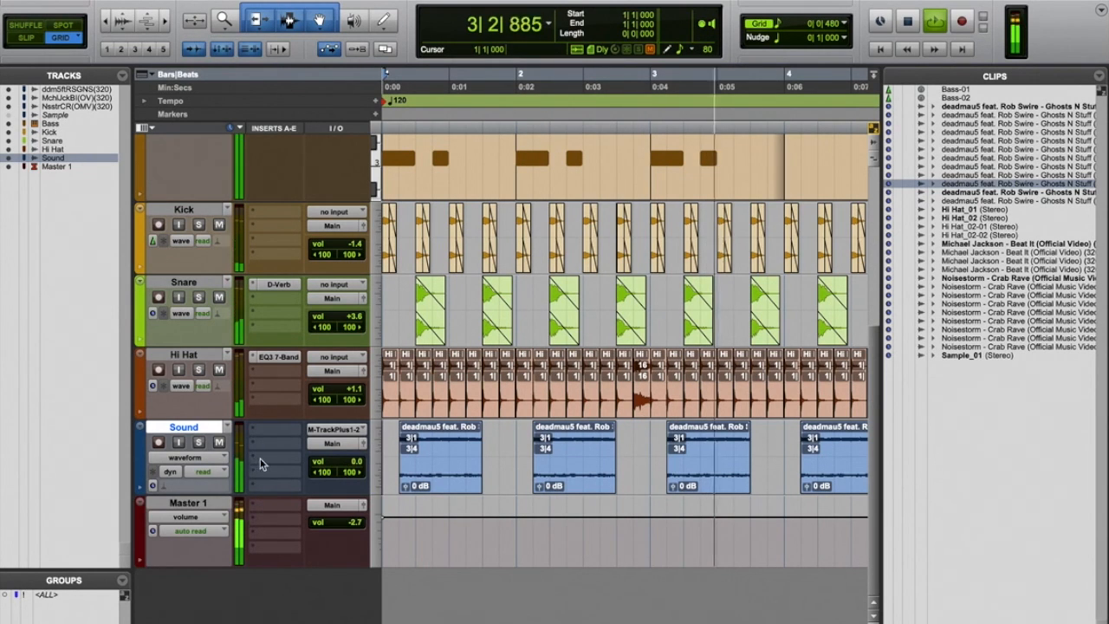
# Step: Lower the Sound track's volume to -6.5 dB and stop playback
pyautogui.click(360, 444)
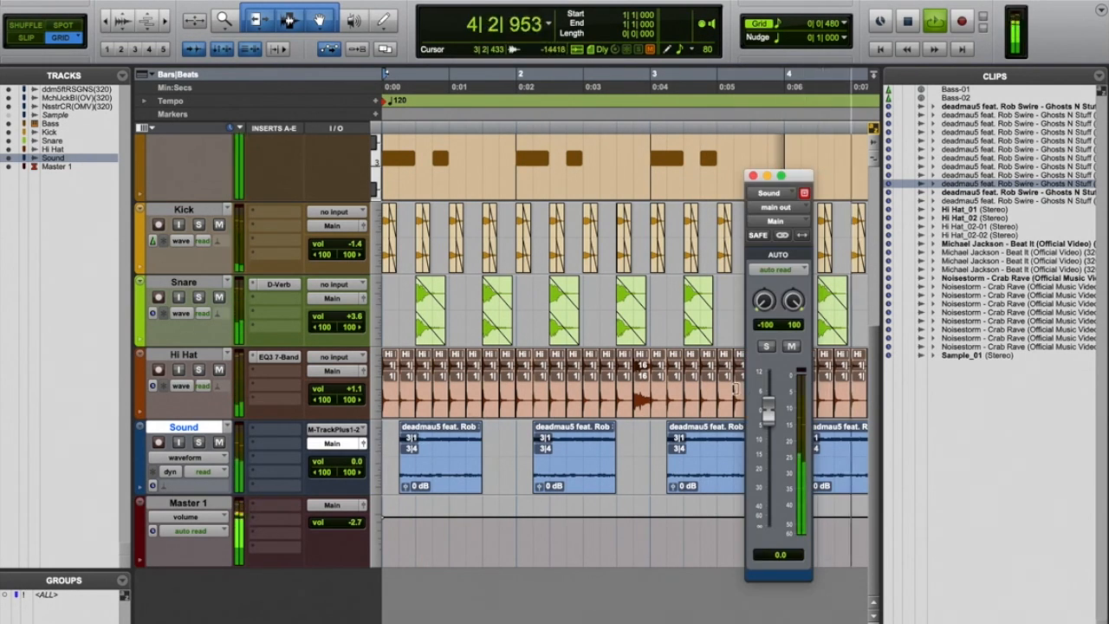
pyautogui.press('space')
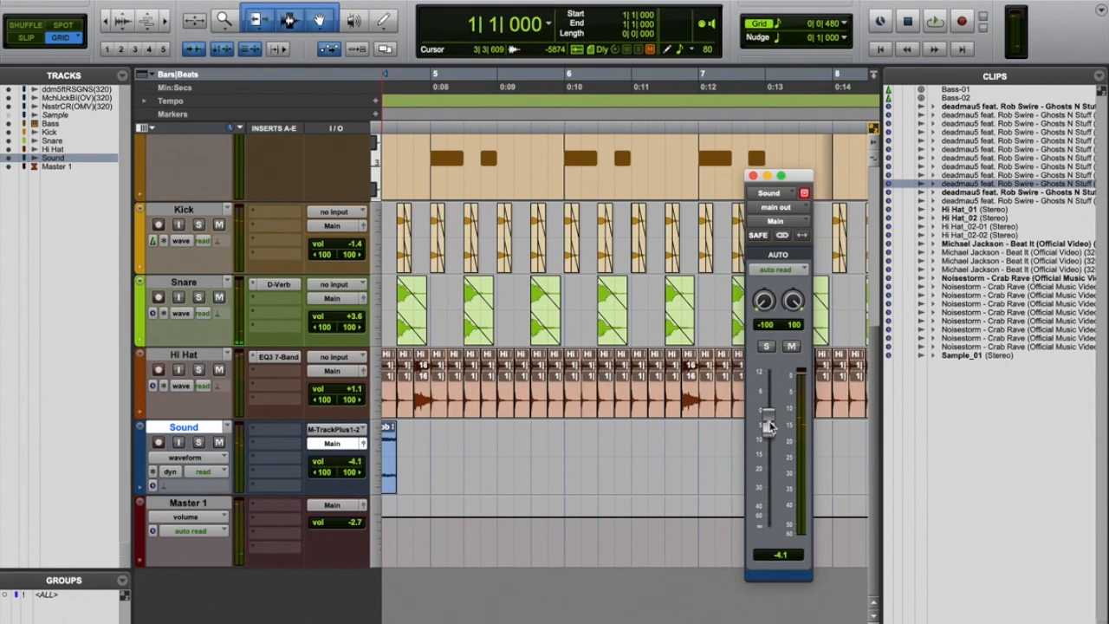
pyautogui.scroll(3, 484, 484)
pyautogui.hscroll(-3, 485, 483)
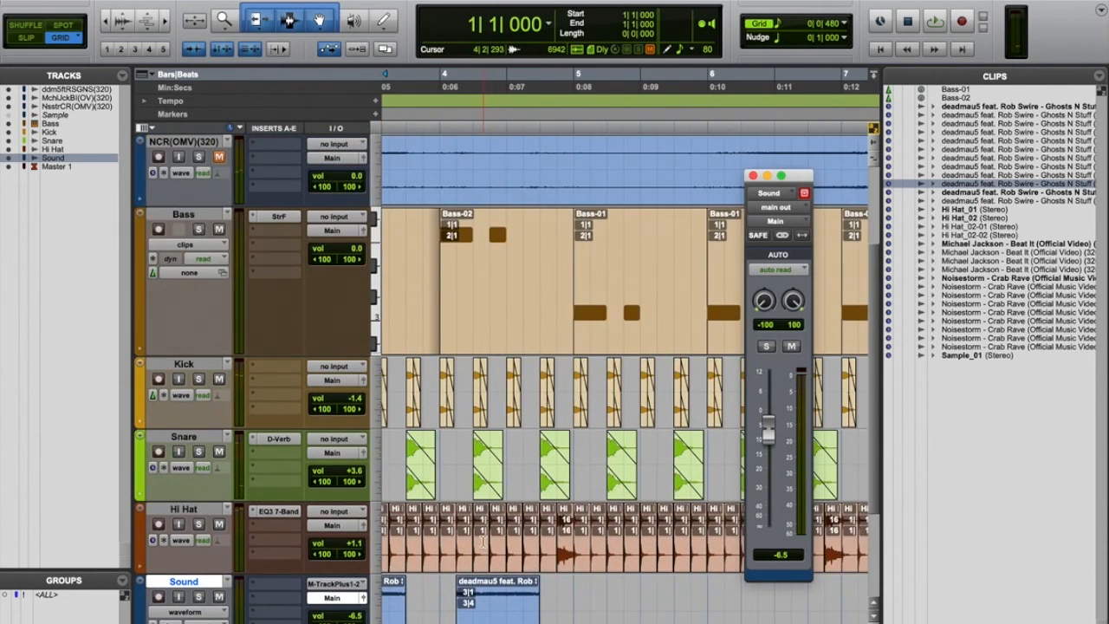
# Step: Delete the Sound clips in bars 3 and 4
pyautogui.hscroll(-3, 484, 483)
pyautogui.scroll(-3, 483, 520)
pyautogui.click(621, 481)
pyautogui.press('Delete')
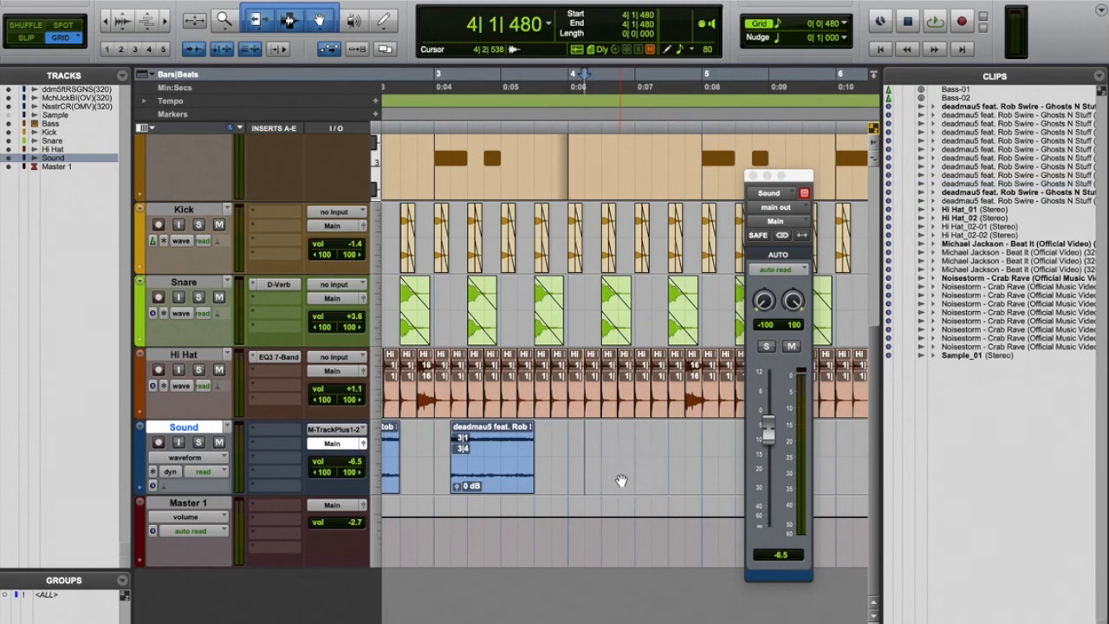
pyautogui.click(500, 483)
pyautogui.hscroll(-5, 520, 476)
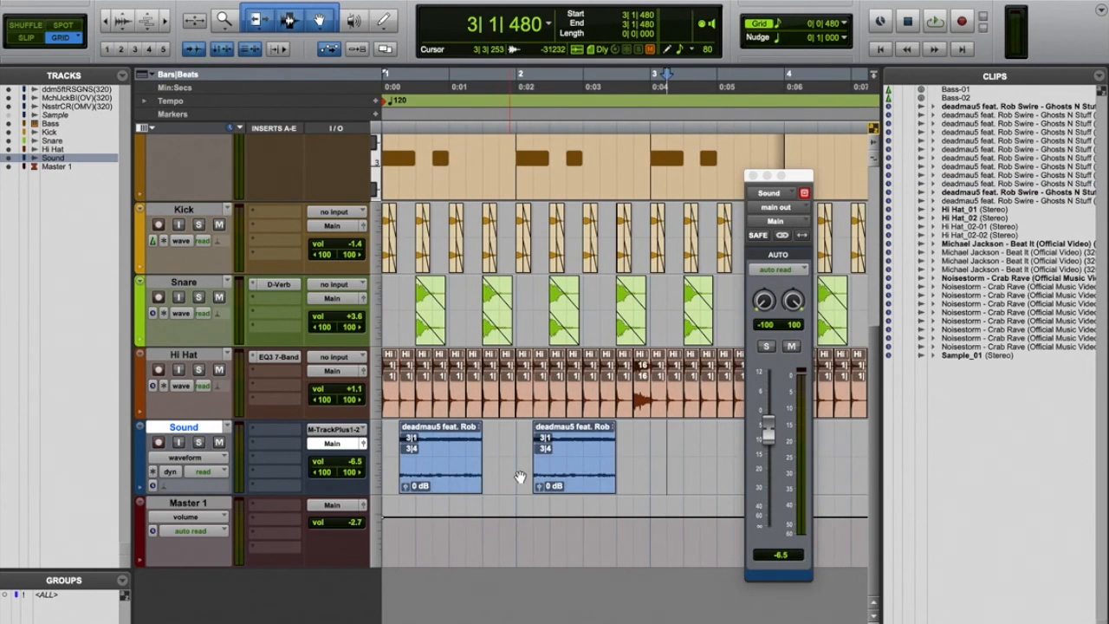
# Step: Close the Sound track's output window and play the arrangement from the start of the session
pyautogui.click(754, 176)
pyautogui.scroll(4, 672, 316)
pyautogui.scroll(-4, 671, 316)
pyautogui.press('Return')
pyautogui.press('space')
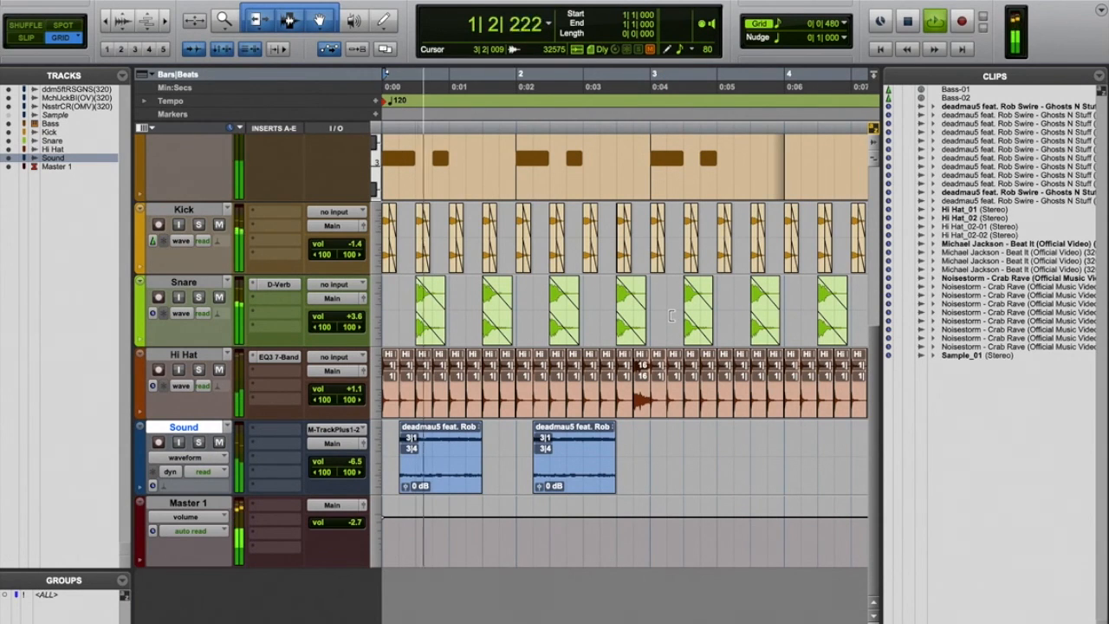